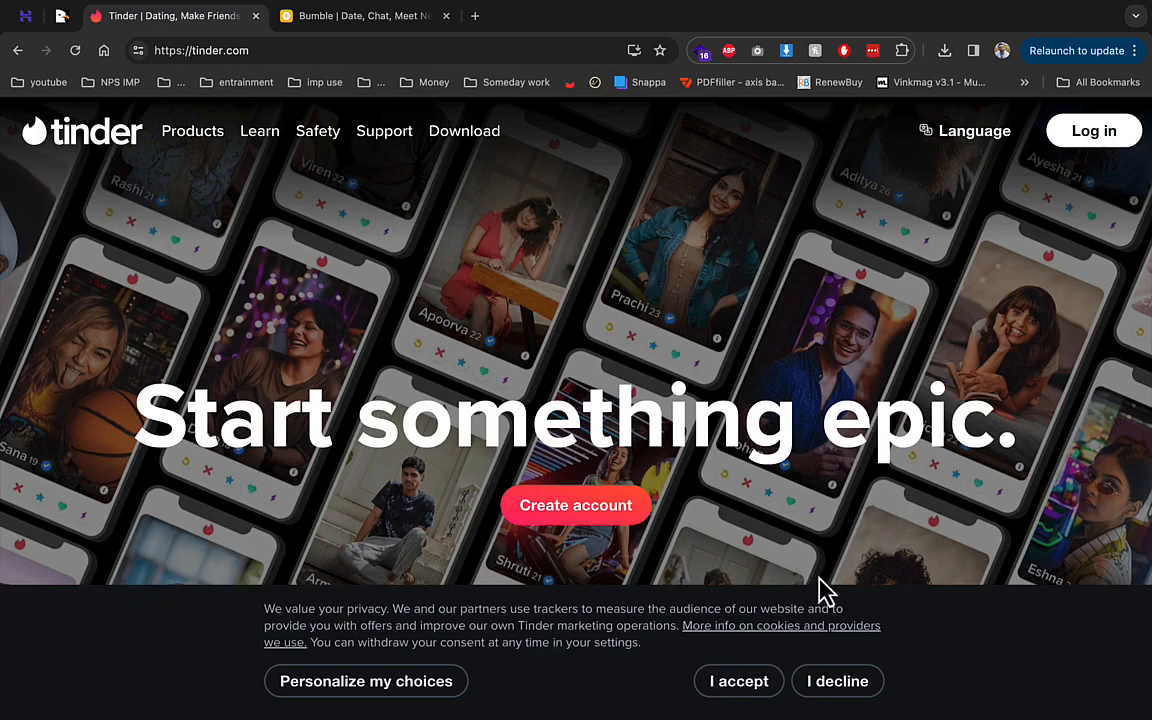
- Close the Tinder and Bumble tabs, leaving the CodeCanyon Loveria page showing
left_click(255, 16)
left_click(255, 16)
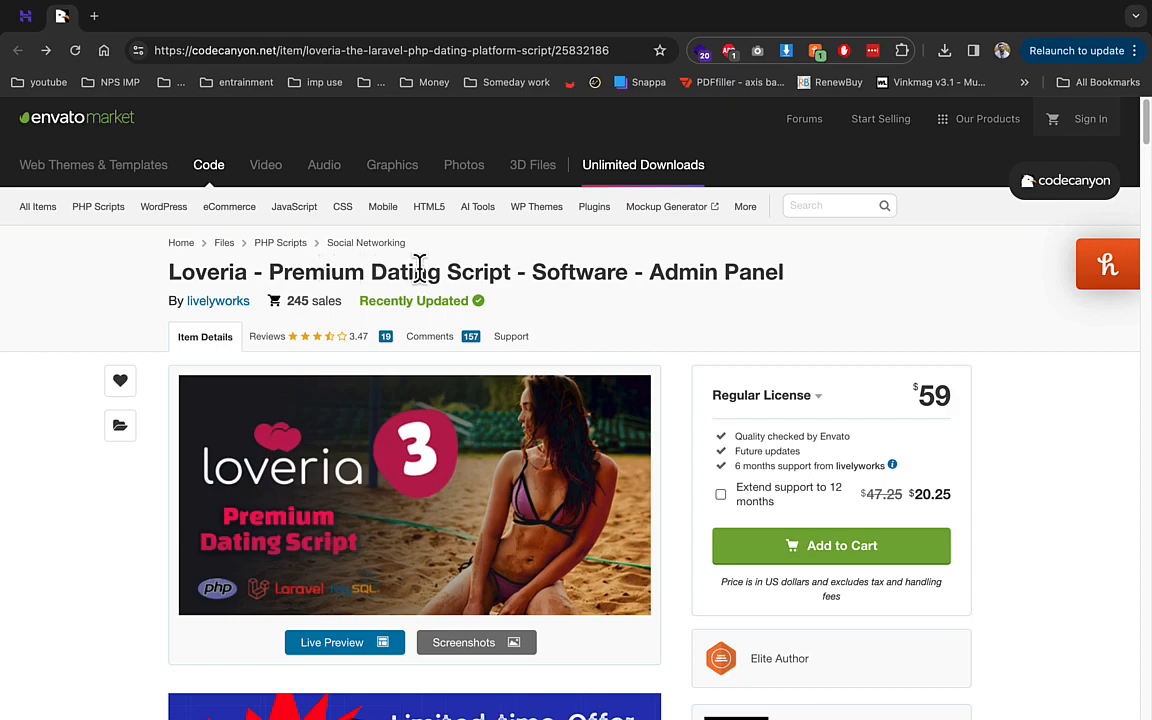
- Read down the Loveria product page to its description and bring up the CodeCanyon tab's menu
scroll(617, 391, "down", 3)
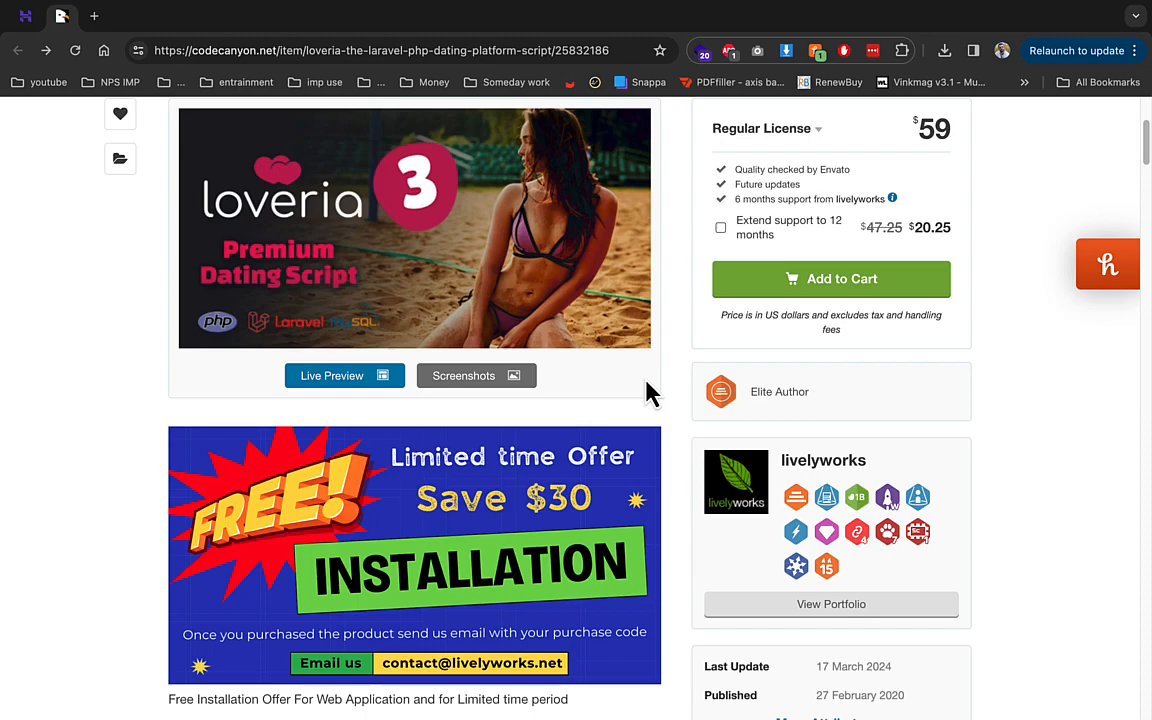
scroll(645, 393, "down", 3)
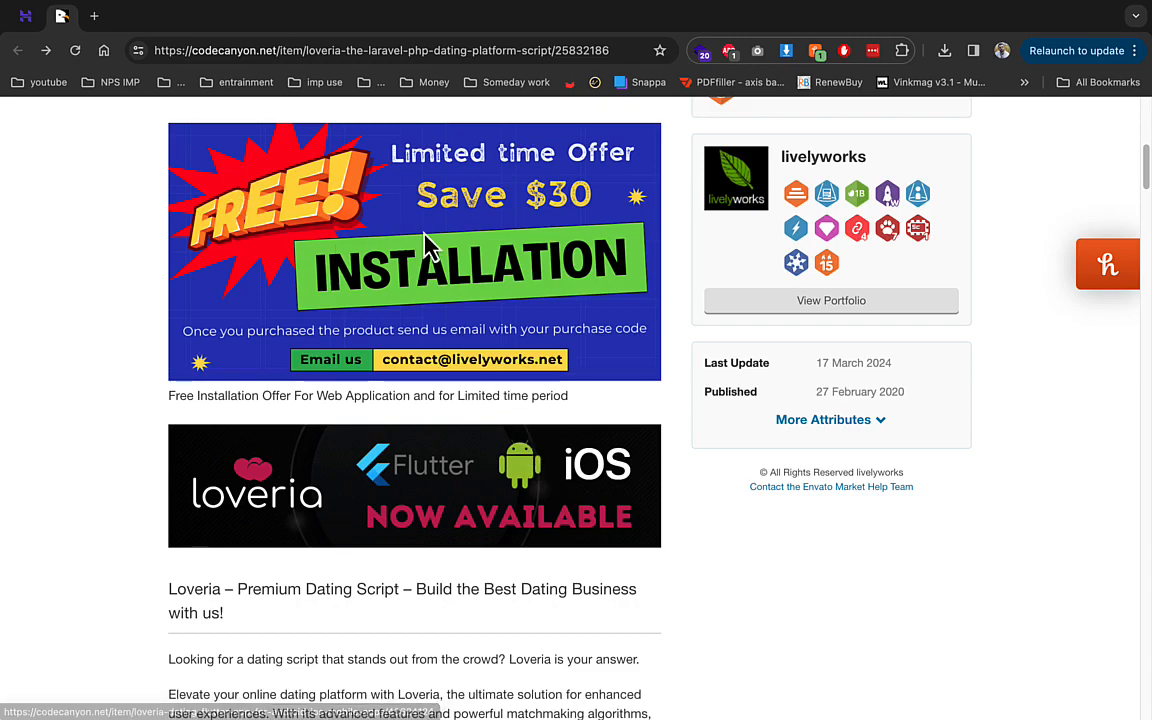
right_click(61, 18)
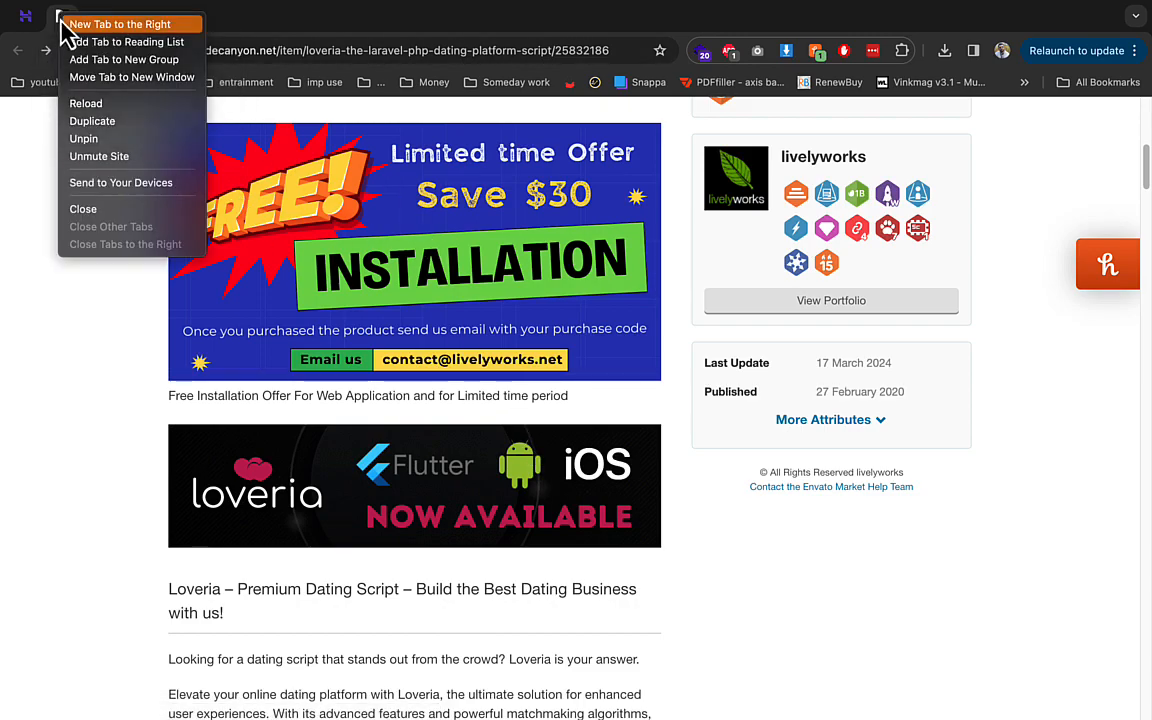
- Close the CodeCanyon tab and open the empty public_html/demo folder in File Manager
left_click(100, 209)
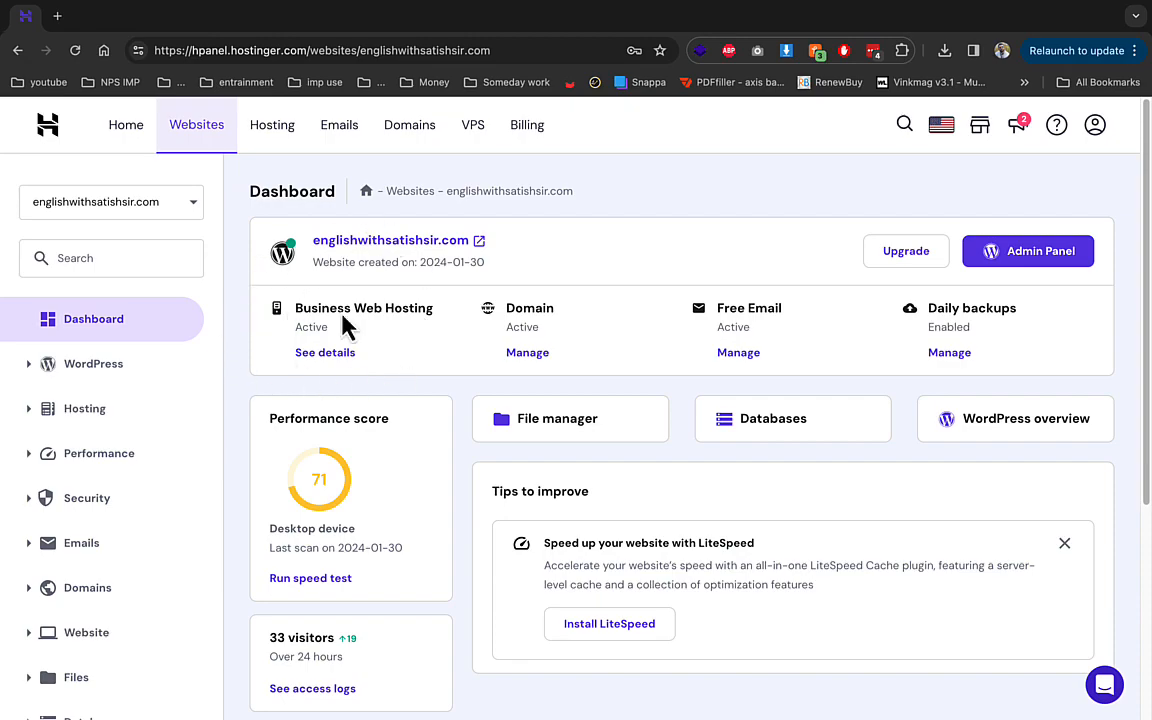
left_click(527, 430)
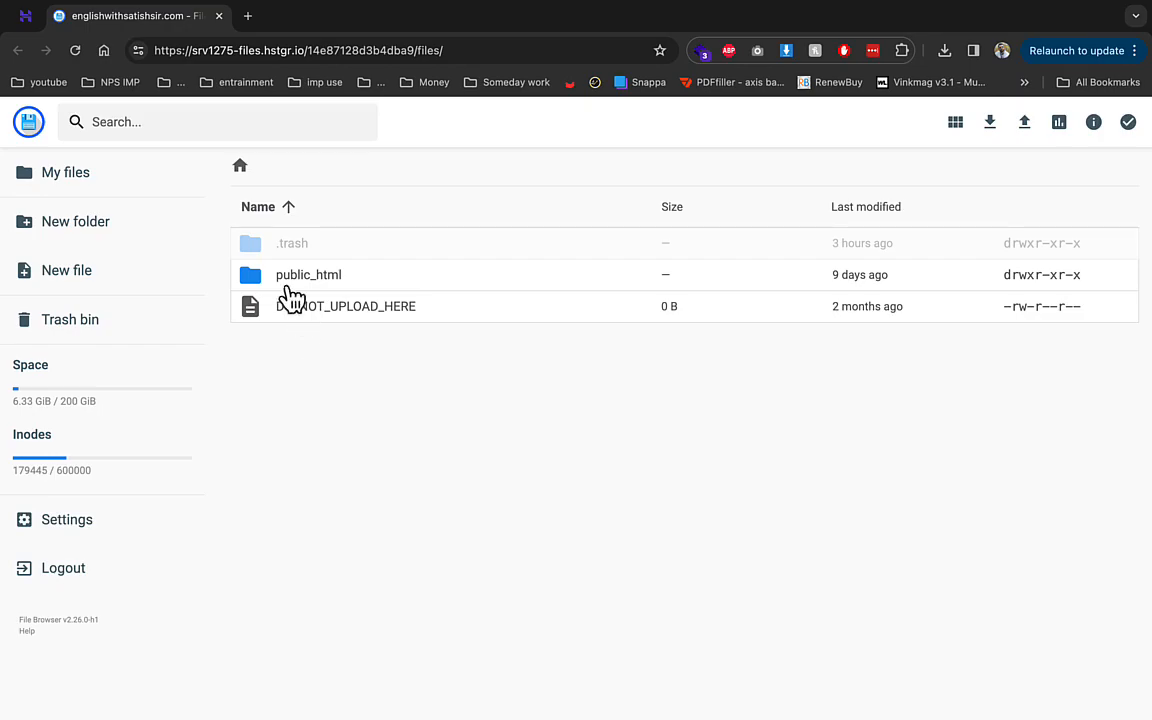
left_click(289, 279)
left_click(289, 279)
left_click(285, 280)
left_click(285, 280)
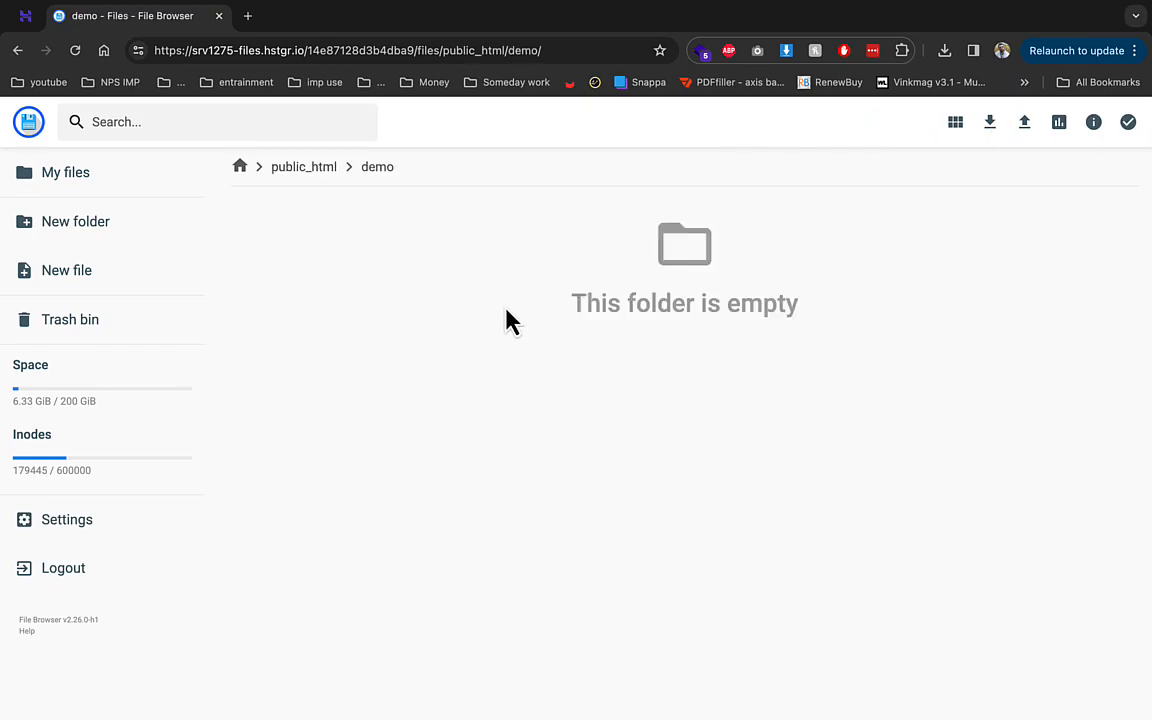
- Upload Archive.zip from the Desktop into demo and return to the hPanel dashboard
left_click(1025, 122)
left_click(540, 398)
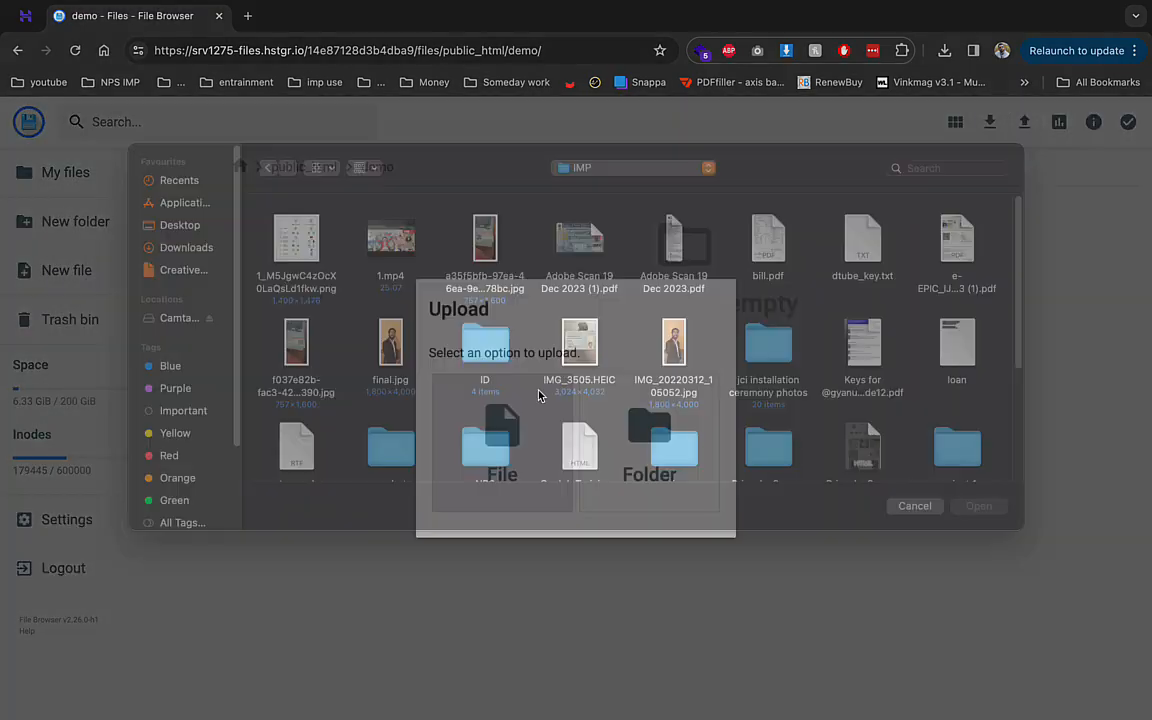
left_click(165, 249)
double_click(672, 262)
left_click(30, 18)
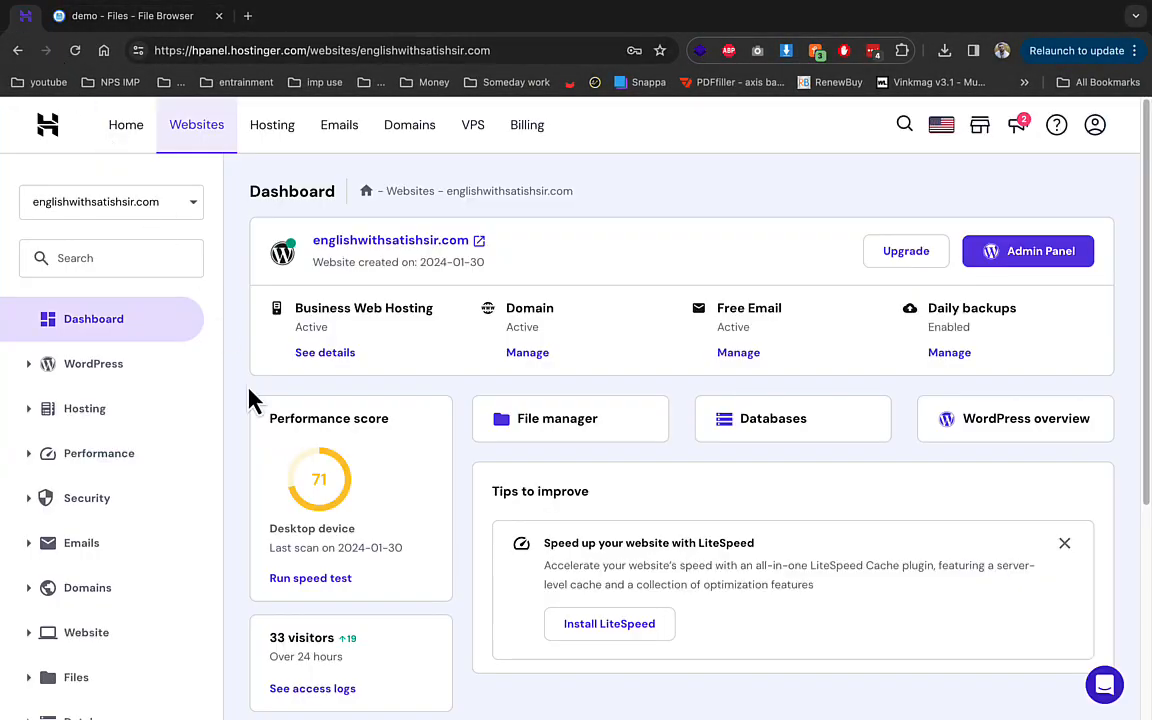
- Create MySQL database u199070515_demo1 with matching user u199070515_demo1 and a password
scroll(64, 460, "down", 5)
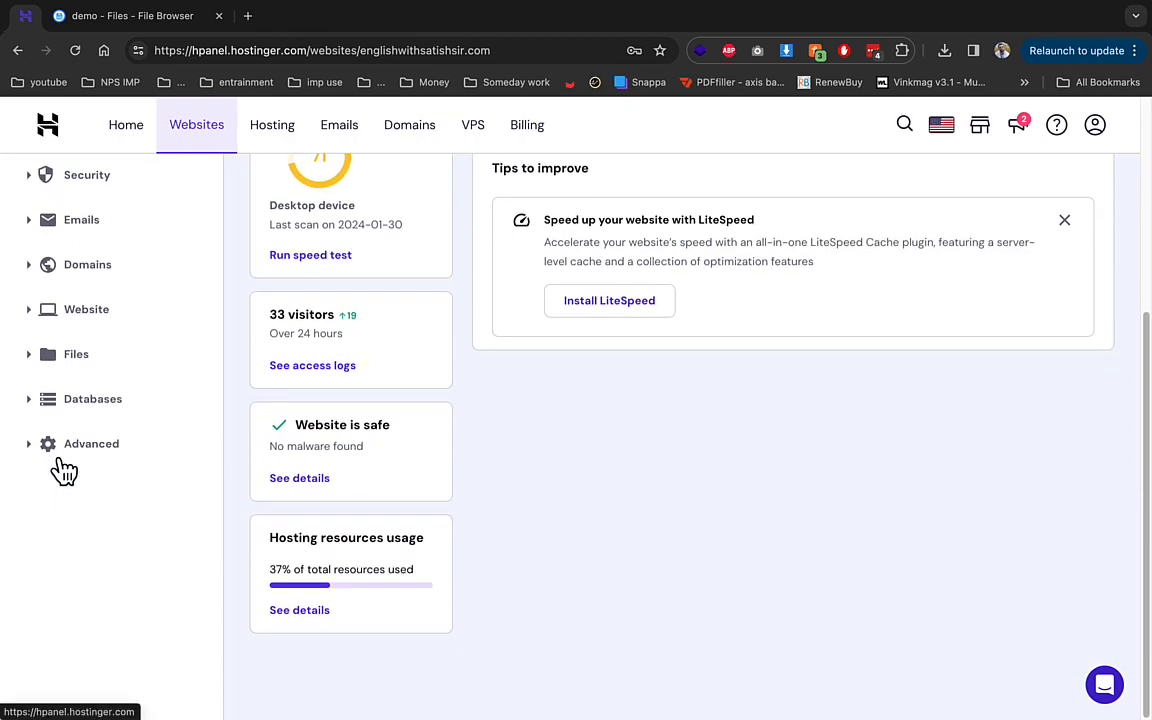
left_click(78, 402)
left_click(98, 440)
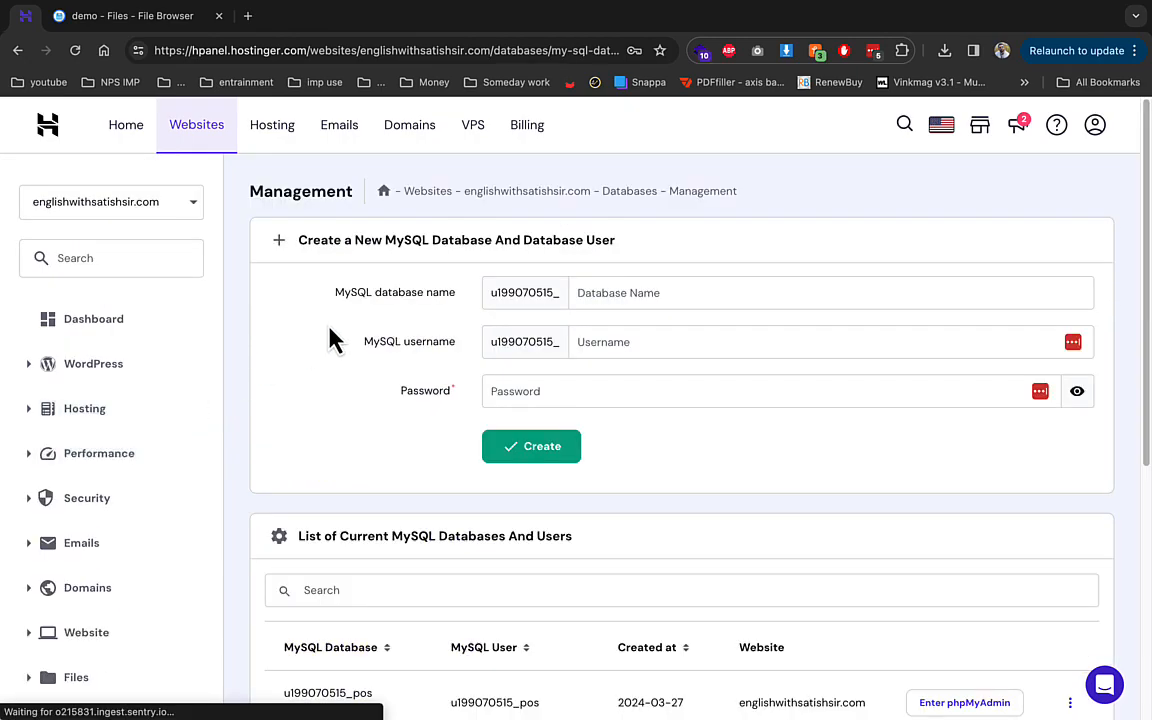
type("demo1")
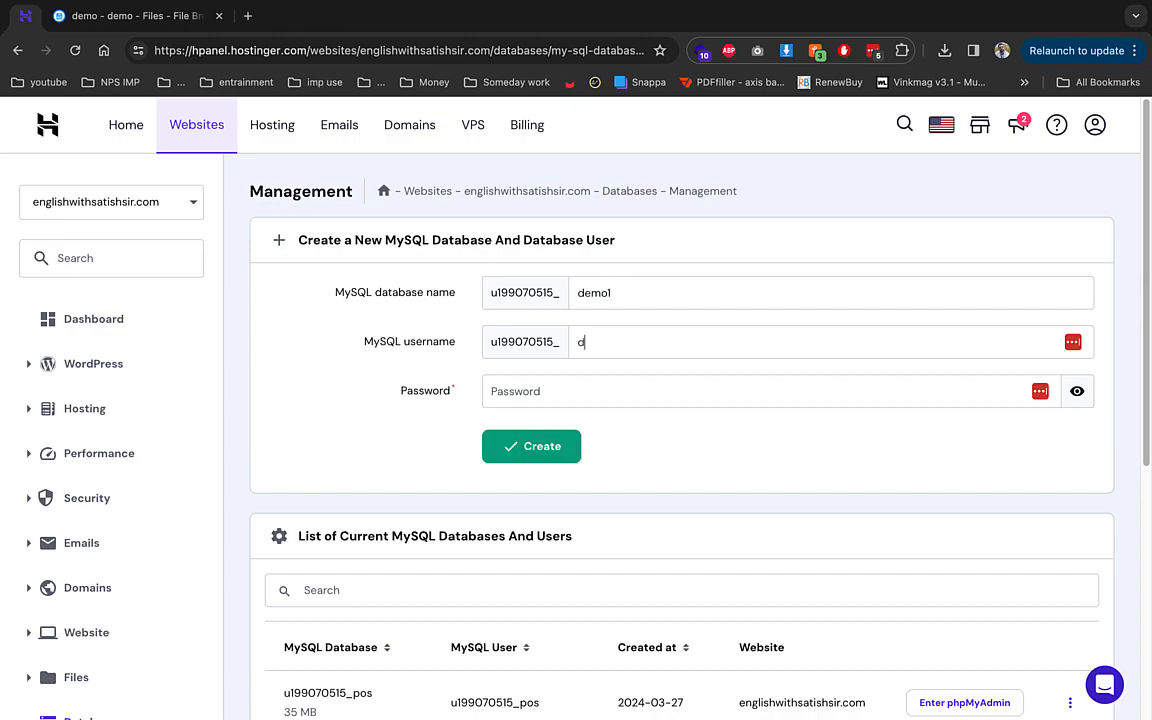
key("Tab")
type("••••")
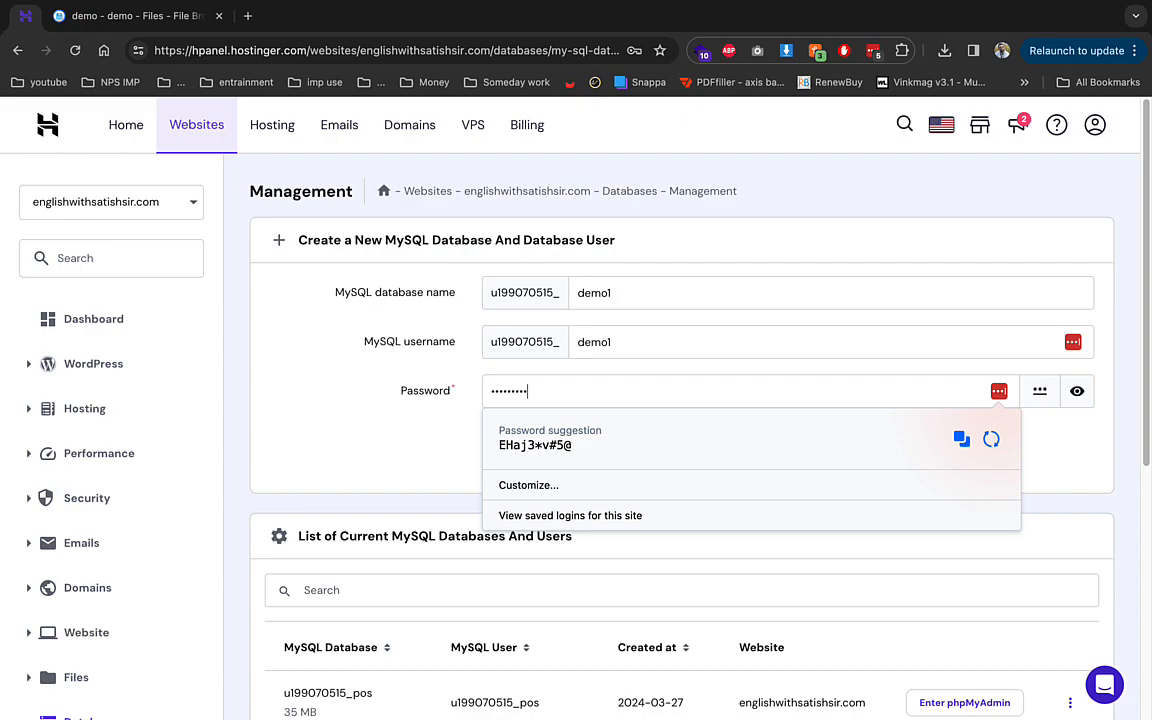
key("Return")
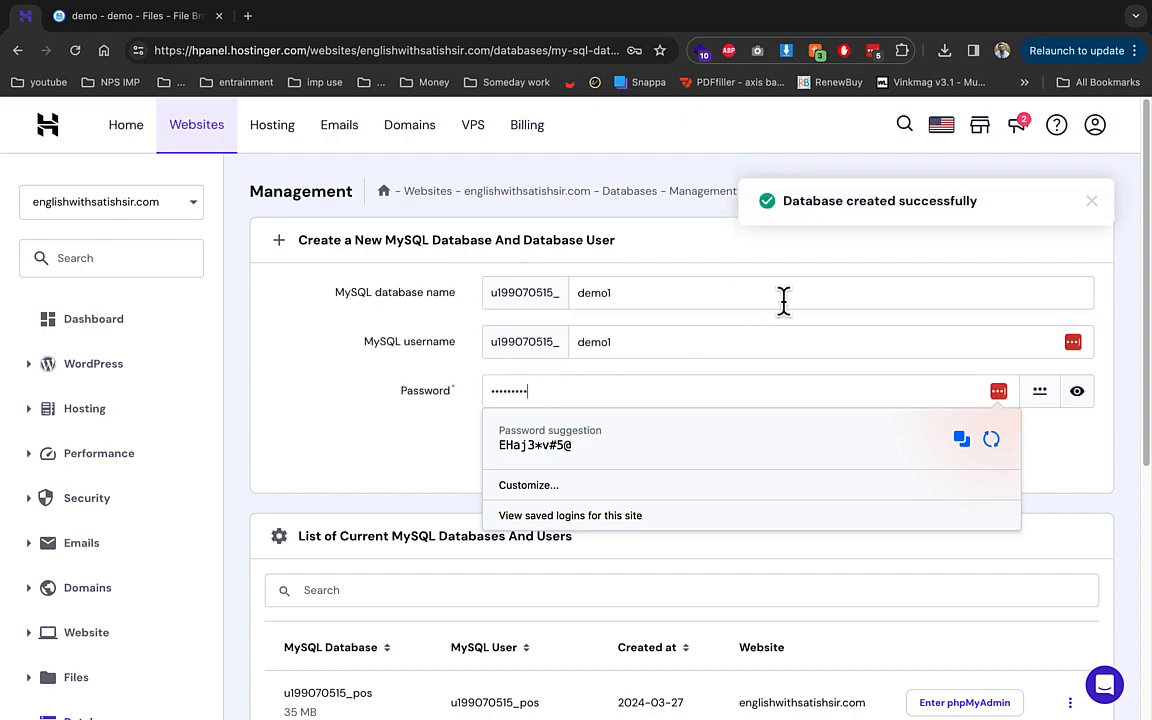
left_click(687, 590)
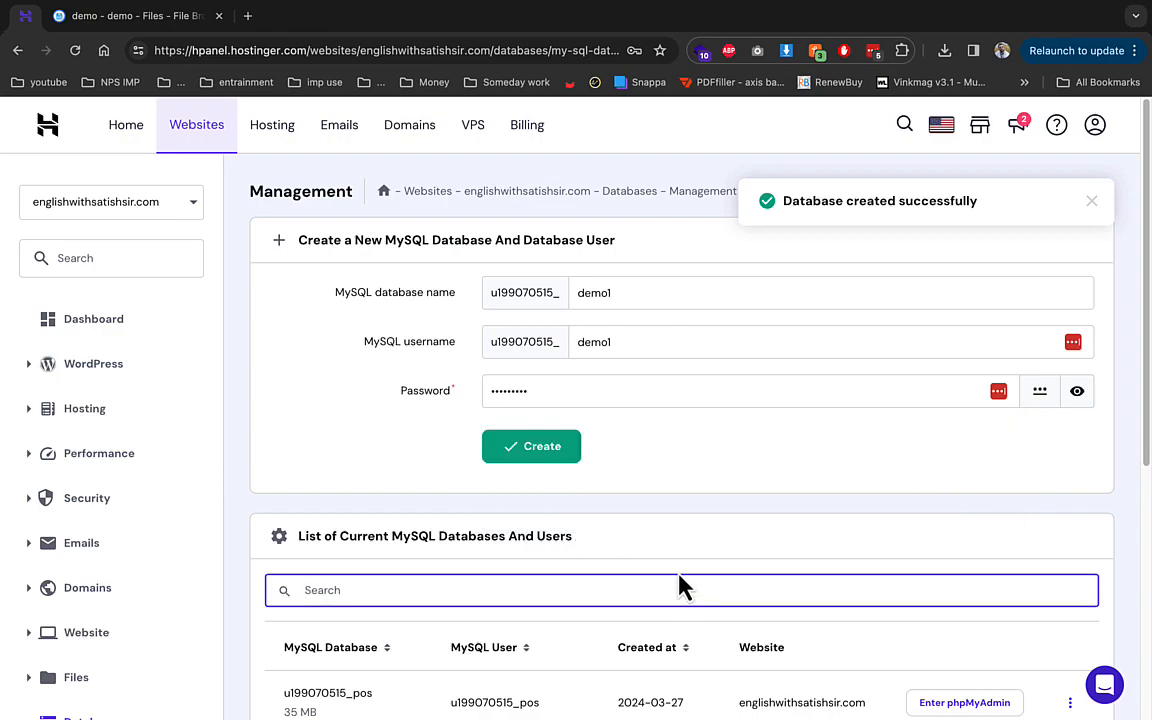
scroll(727, 575, "down", 2)
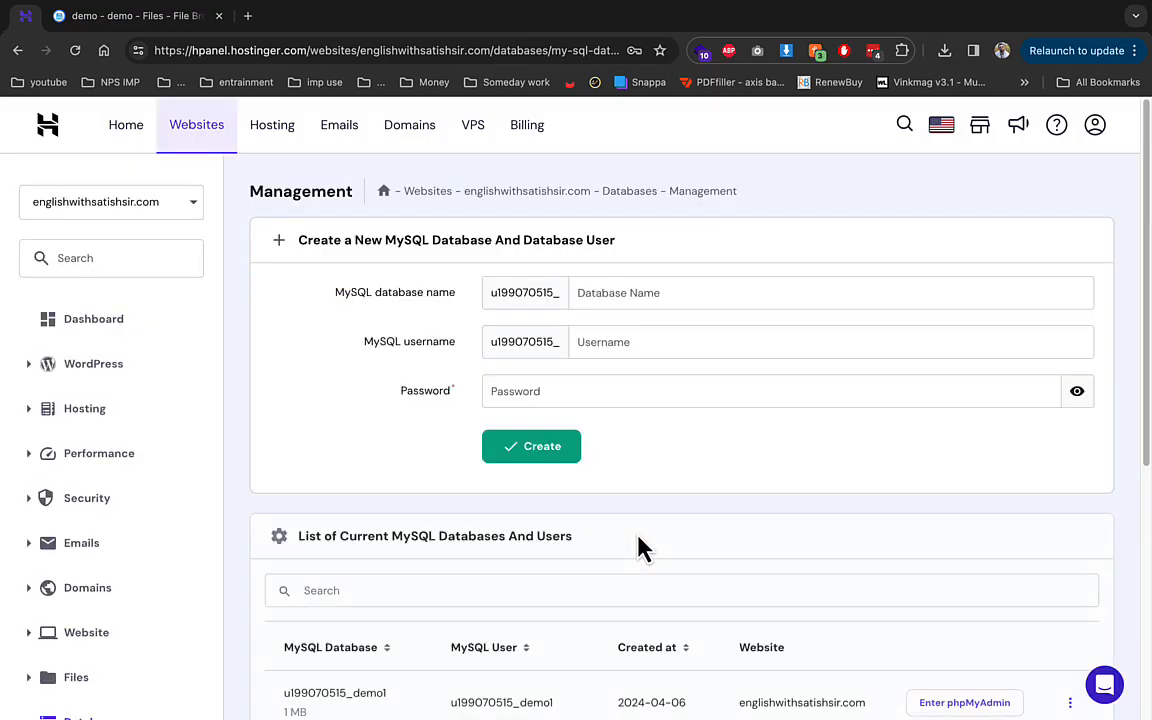
scroll(724, 547, "down", 2)
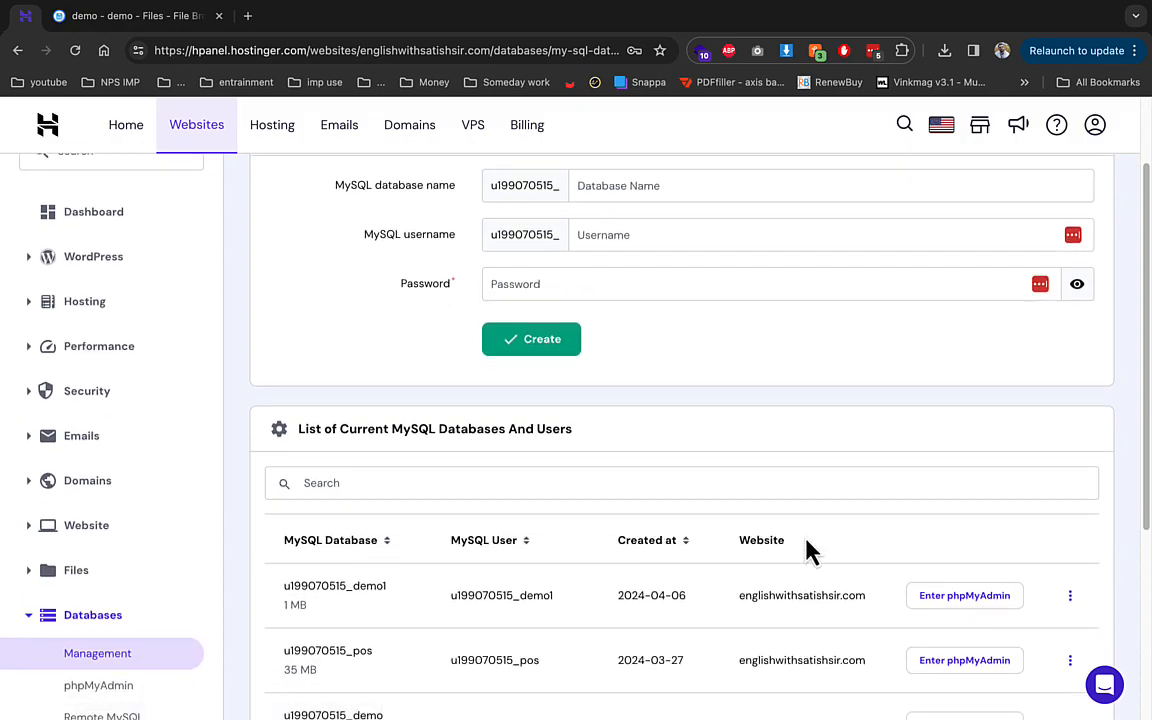
left_click(930, 596)
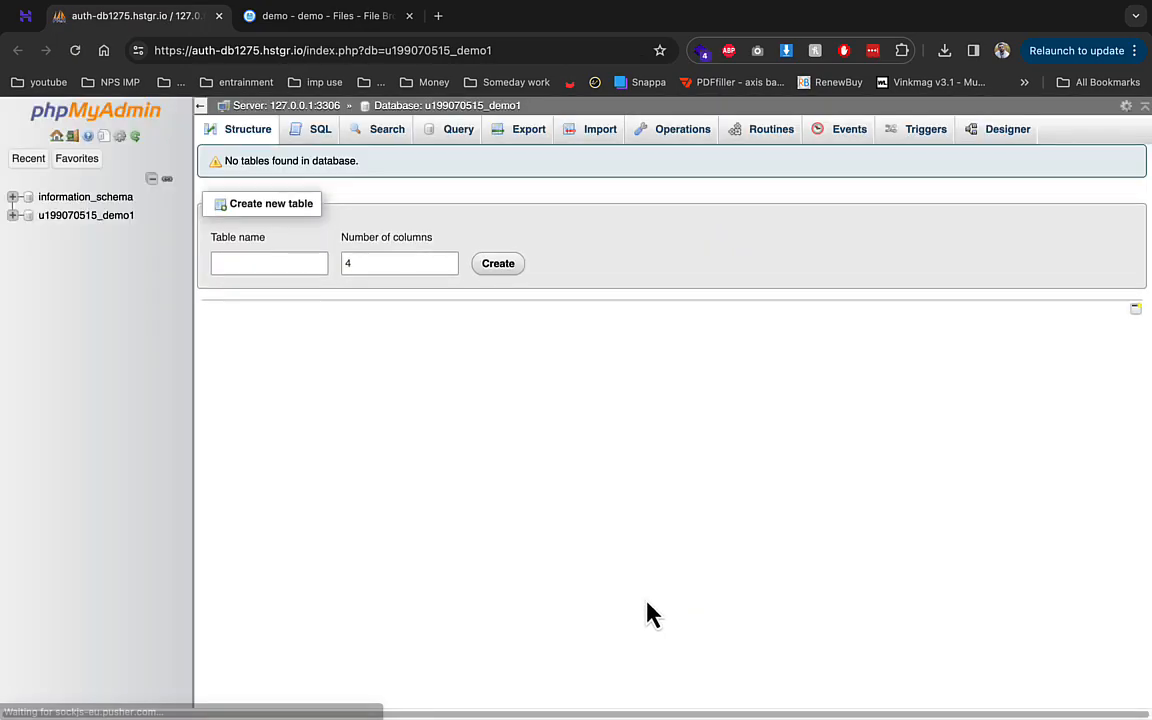
left_click(605, 143)
left_click(246, 335)
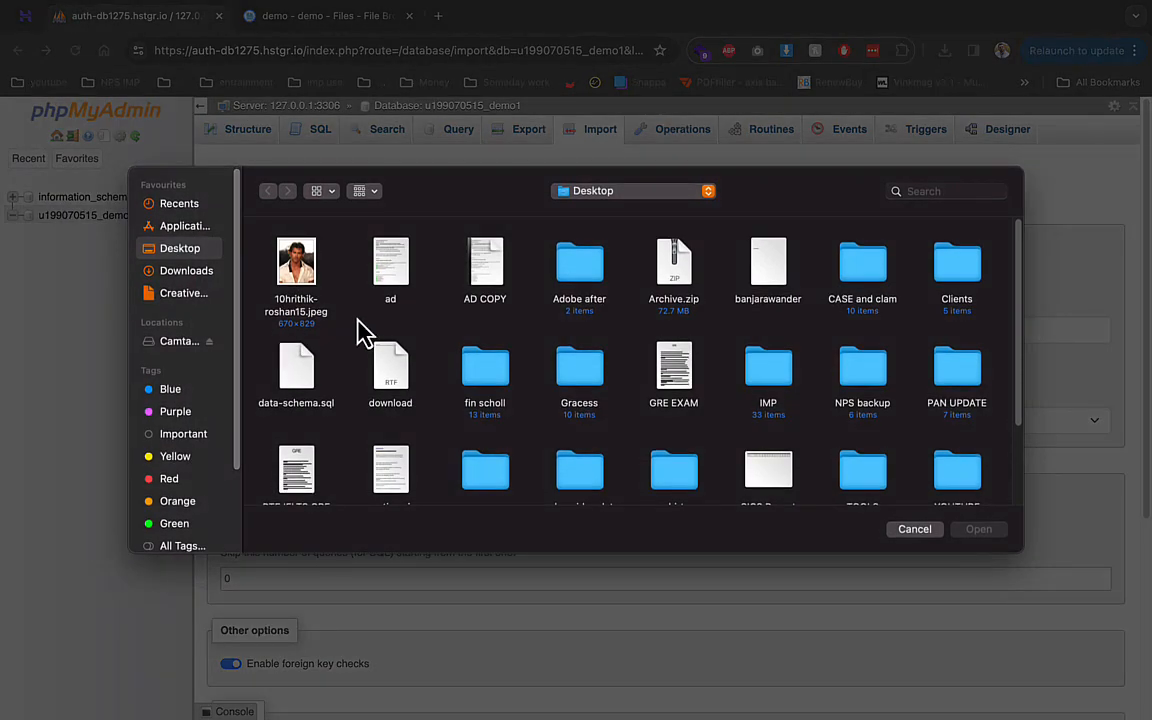
left_click(305, 390)
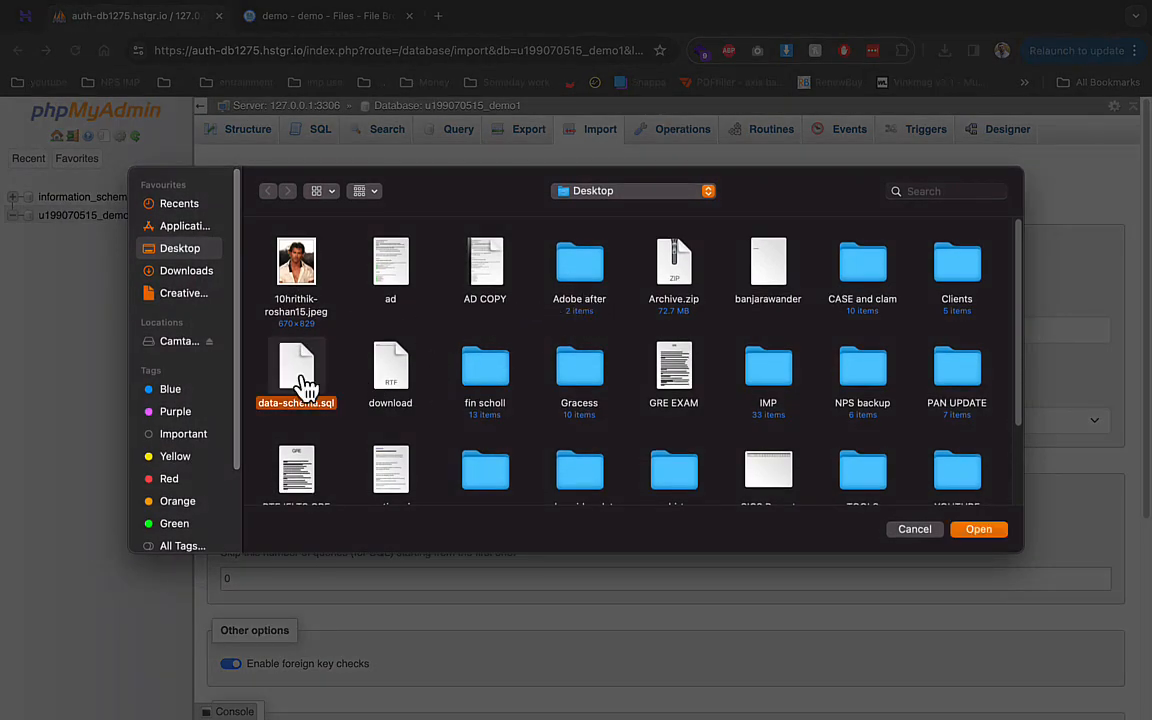
double_click(305, 390)
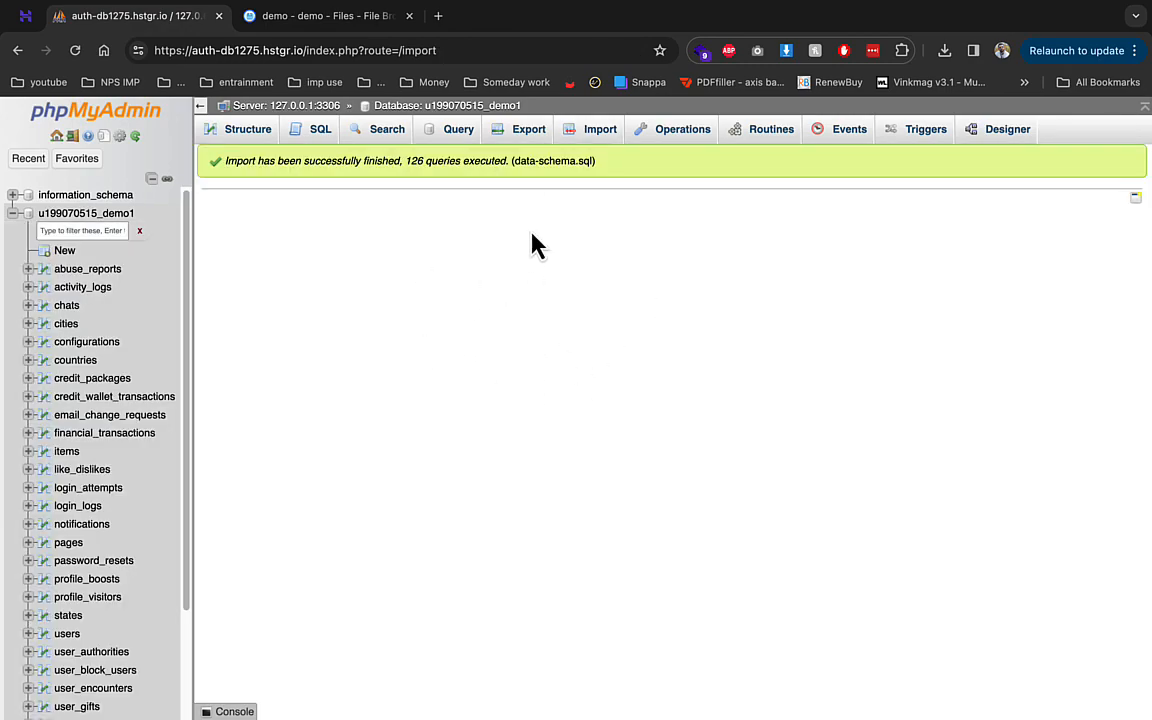
left_click(25, 15)
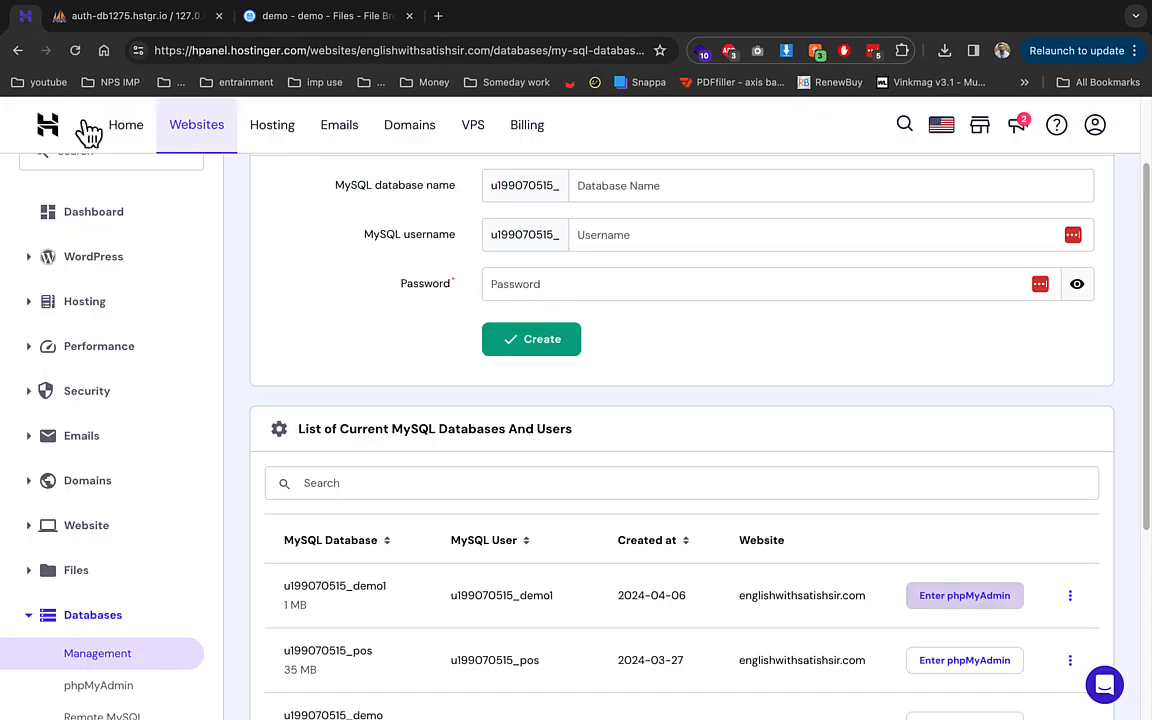
double_click(353, 587)
key("super+c")
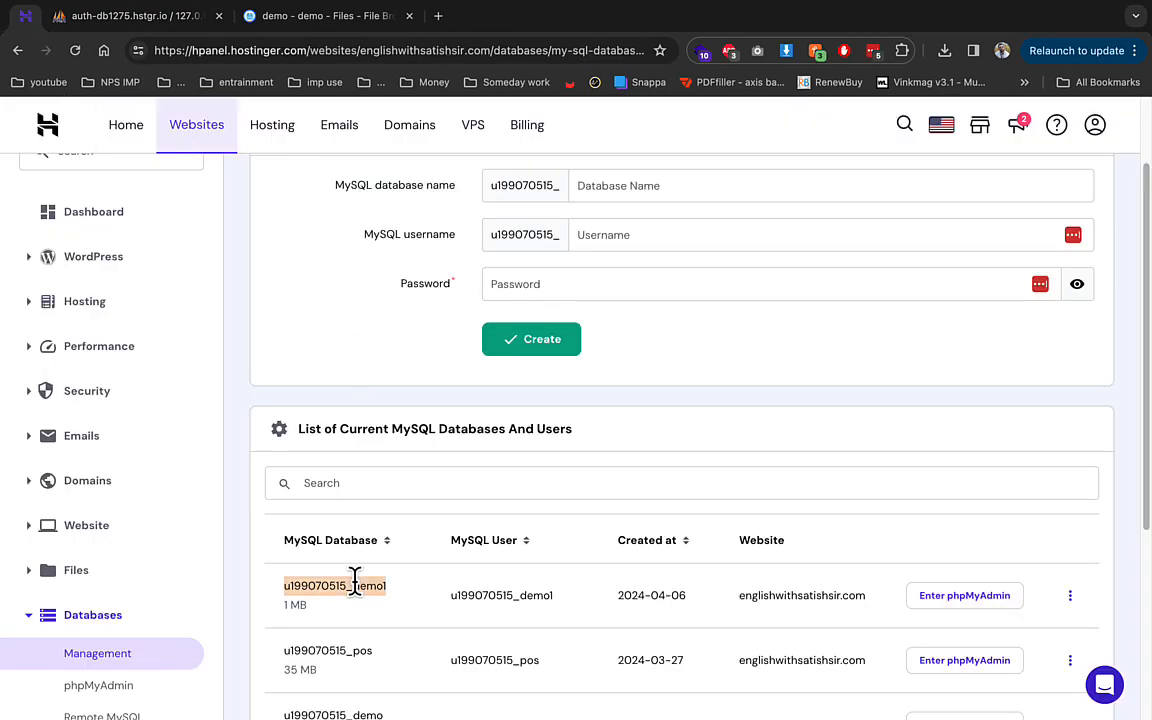
- Extract Archive.zip inside public_html/demo into a new folder named 1
left_click(330, 16)
right_click(276, 247)
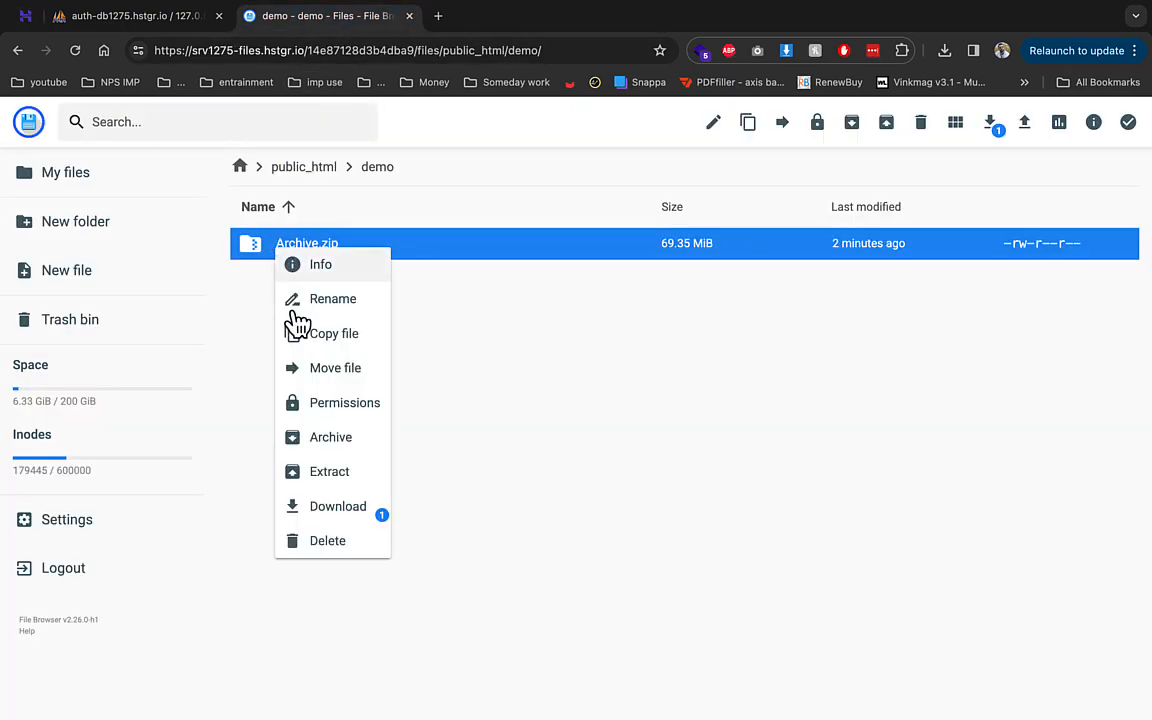
left_click(332, 472)
type("1")
double_click(468, 430)
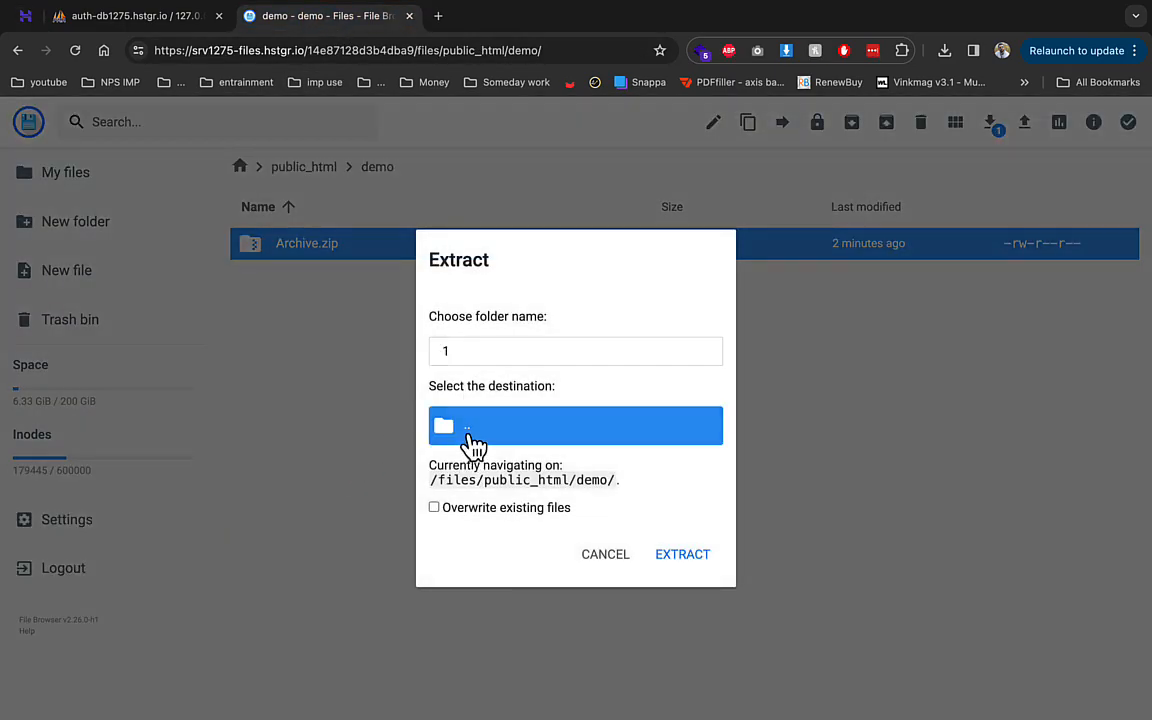
left_click(480, 388)
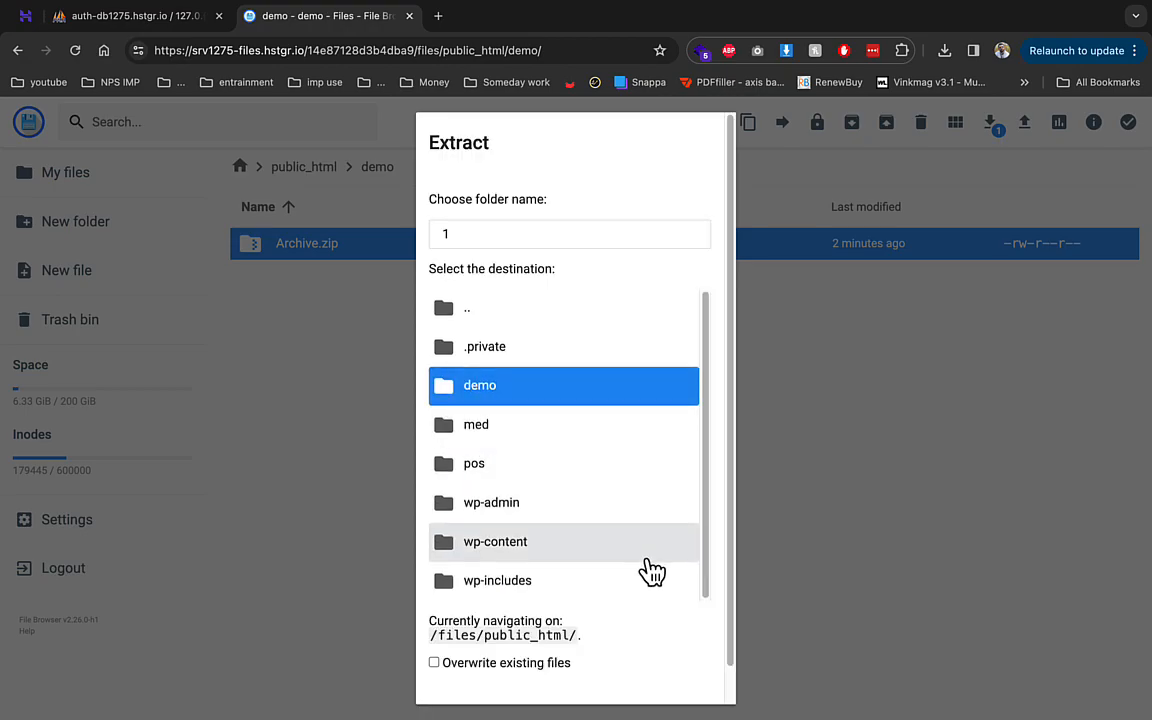
scroll(722, 663, "down", 2)
left_click(680, 677)
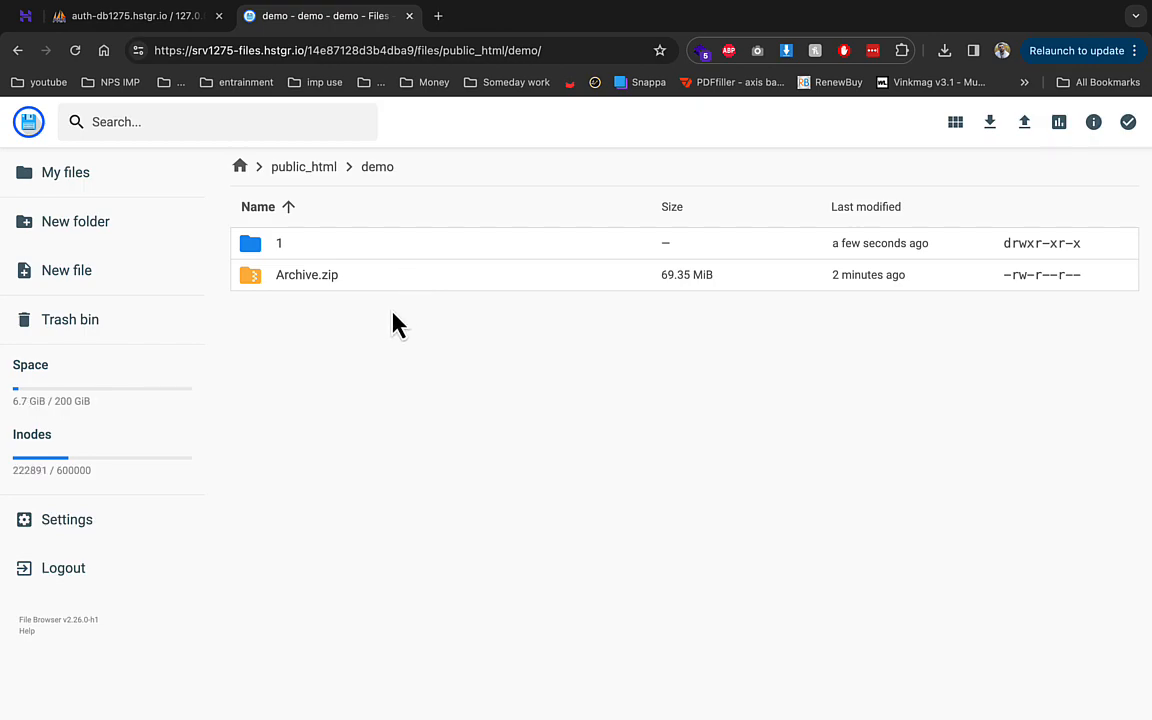
- Move every extracted item from folder 1 up into public_html/demo and check the file list
double_click(372, 262)
key("ctrl+a")
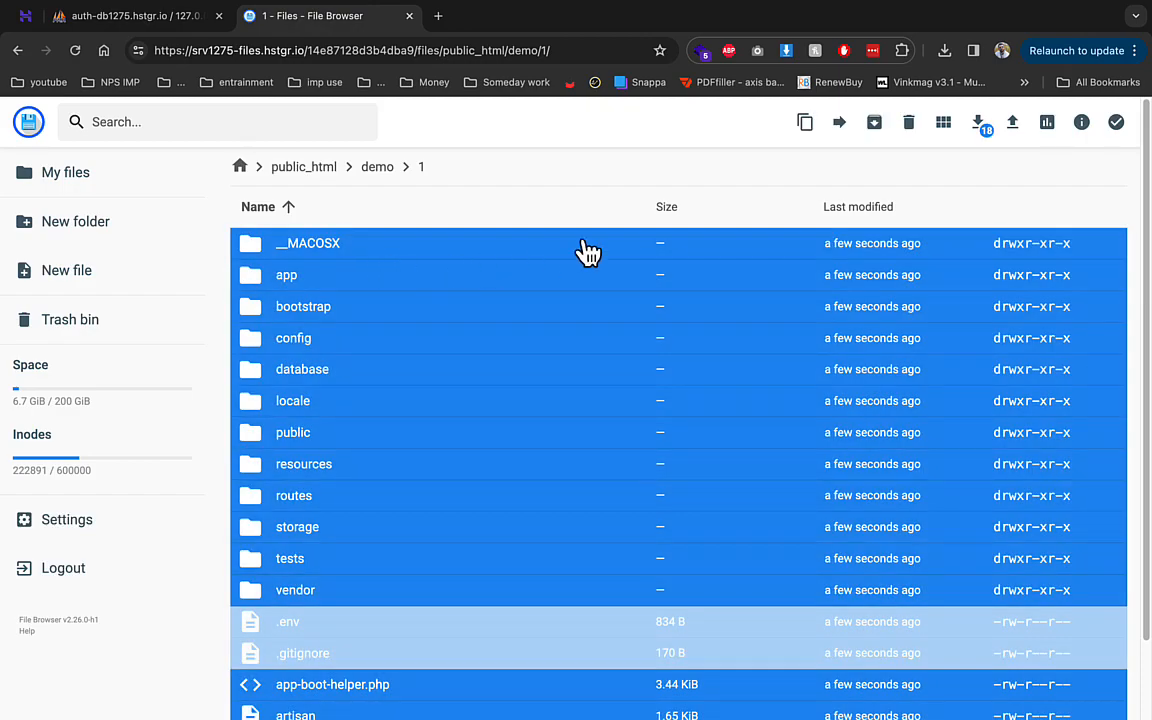
left_click(839, 122)
double_click(484, 255)
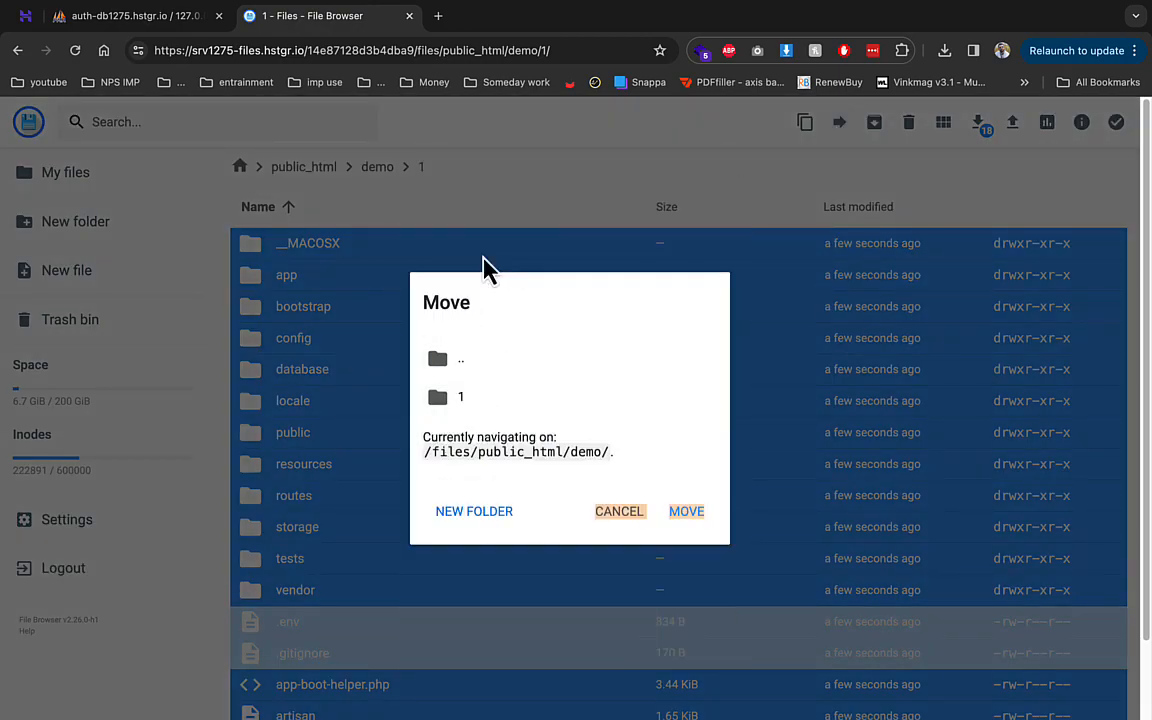
left_click(484, 258)
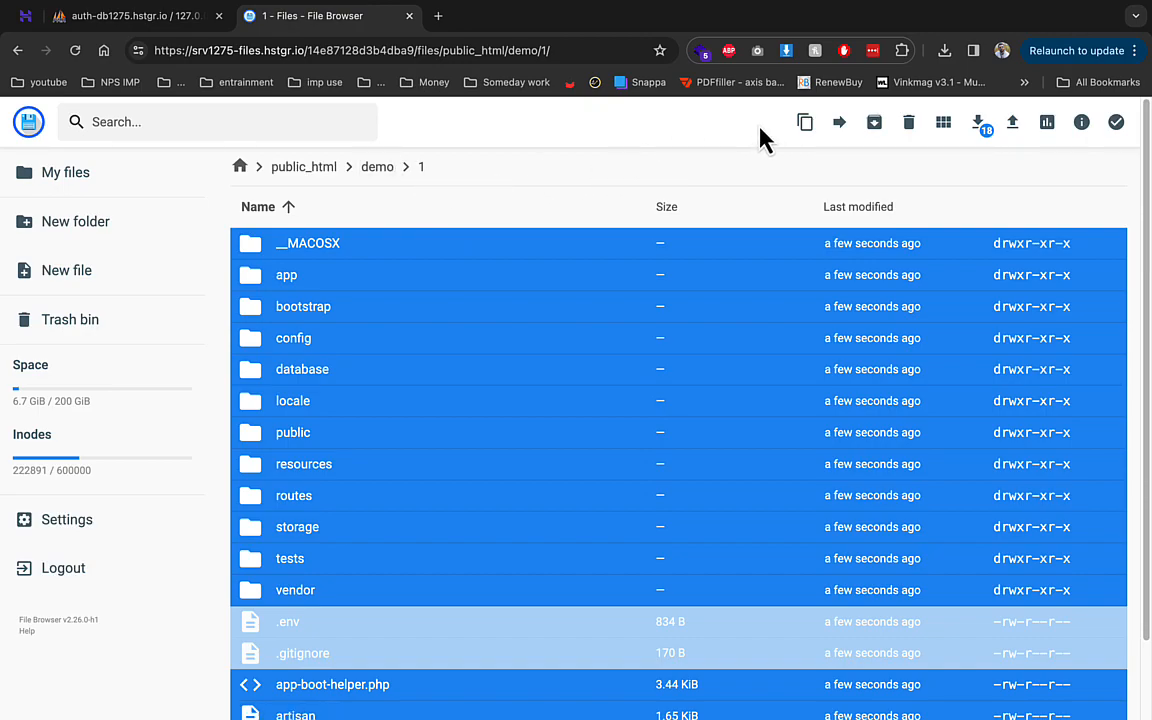
left_click(837, 127)
left_click(545, 242)
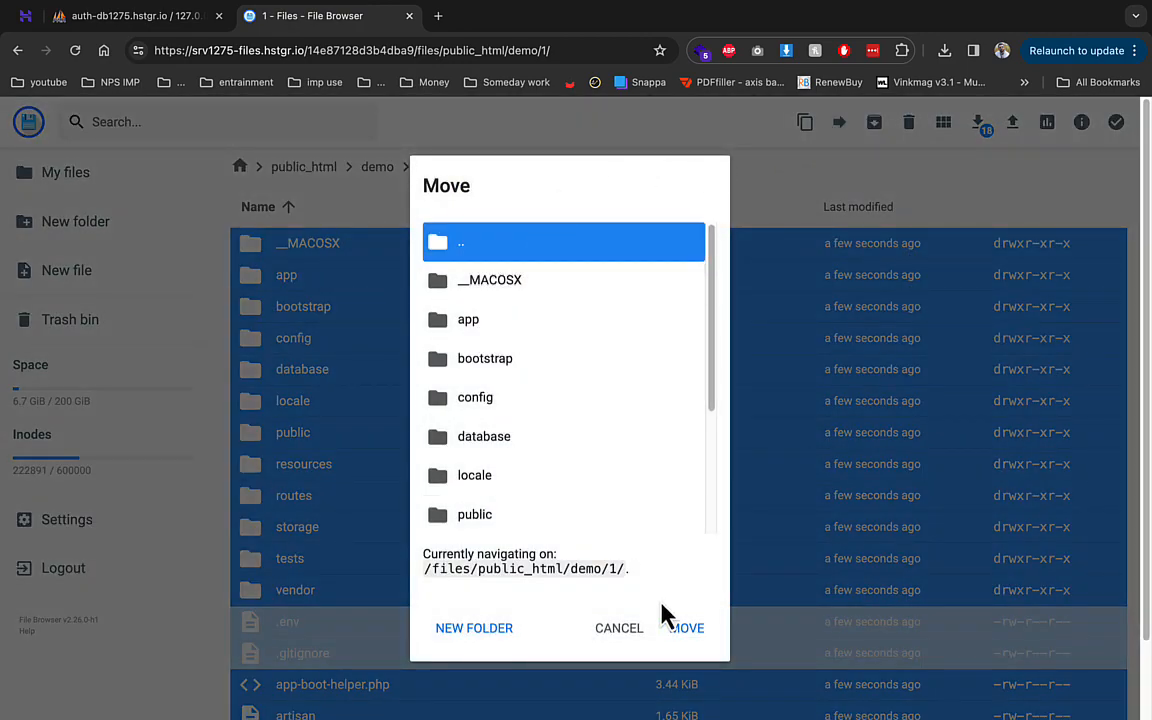
left_click(681, 628)
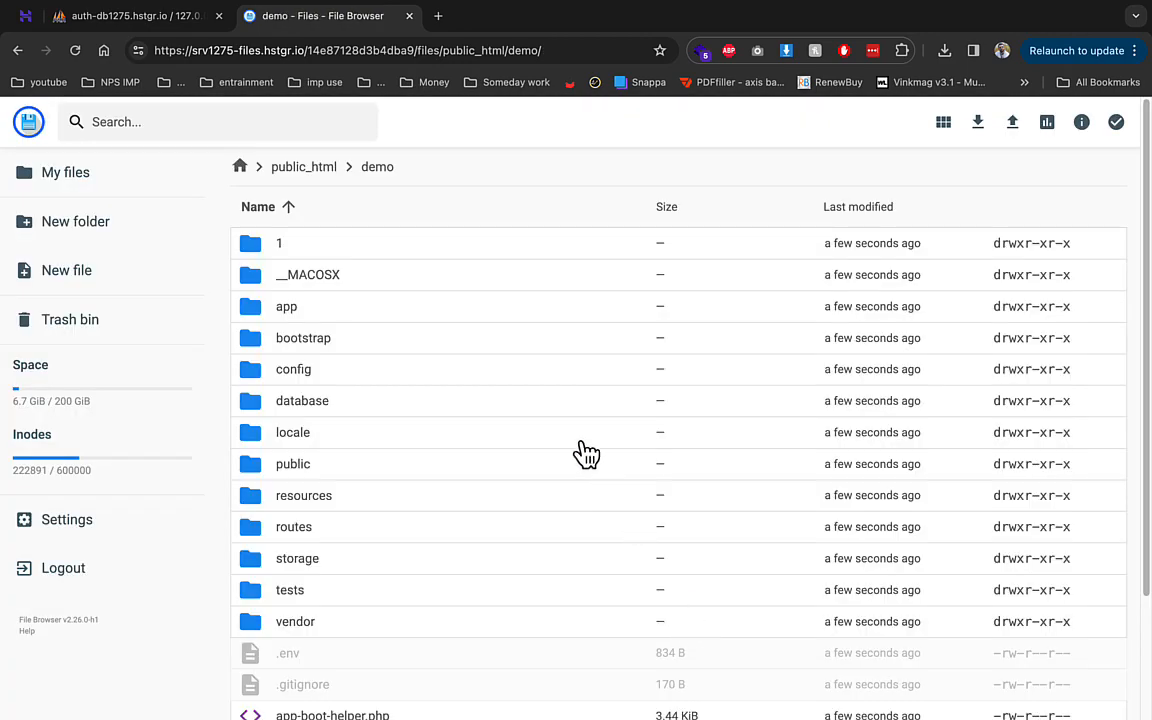
left_click(458, 48)
scroll(347, 509, "down", 3)
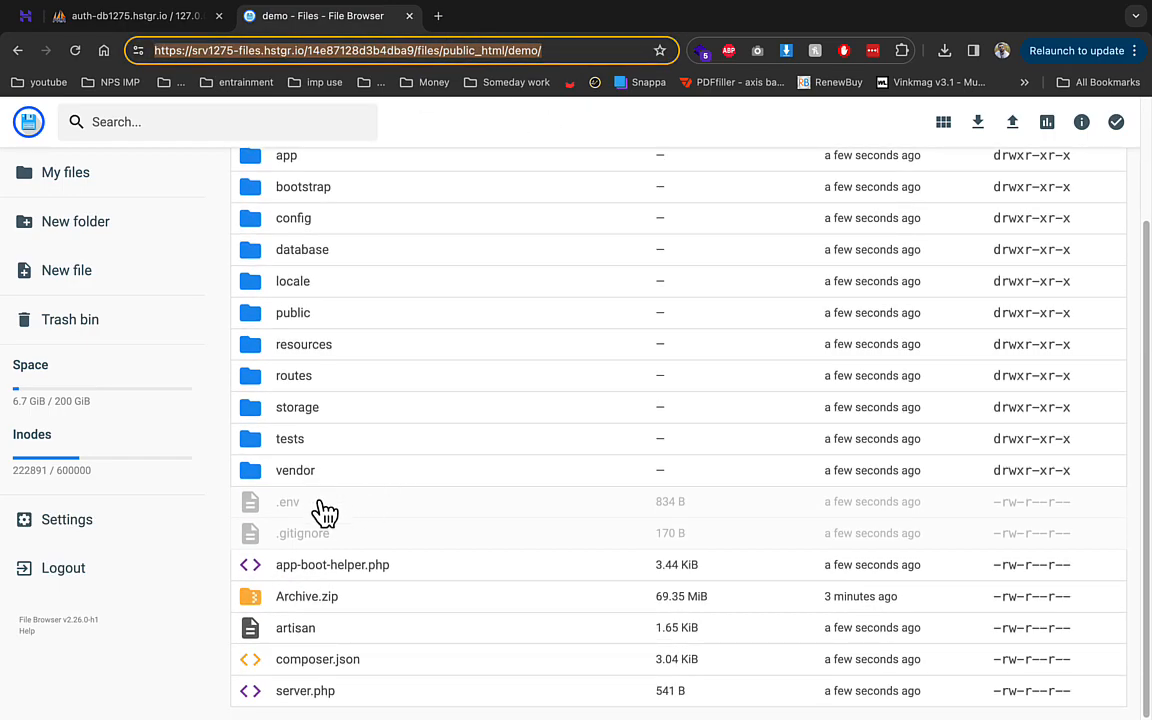
double_click(325, 512)
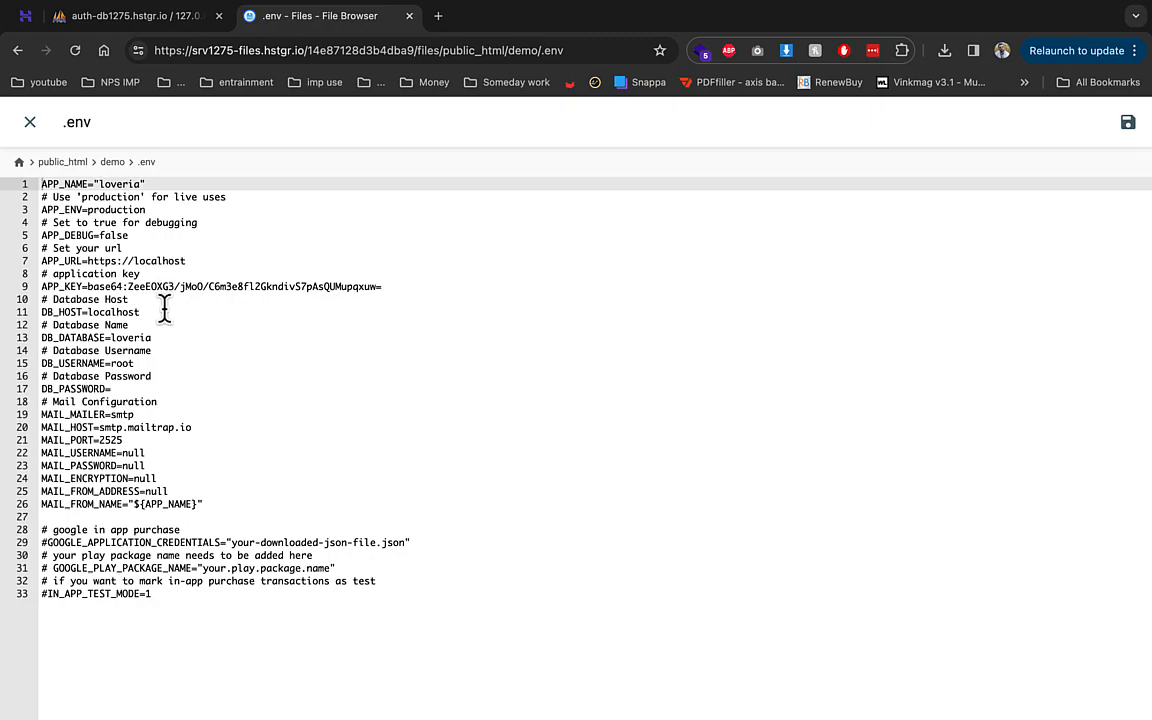
left_click_drag(155, 337, 107, 351)
key("super+v")
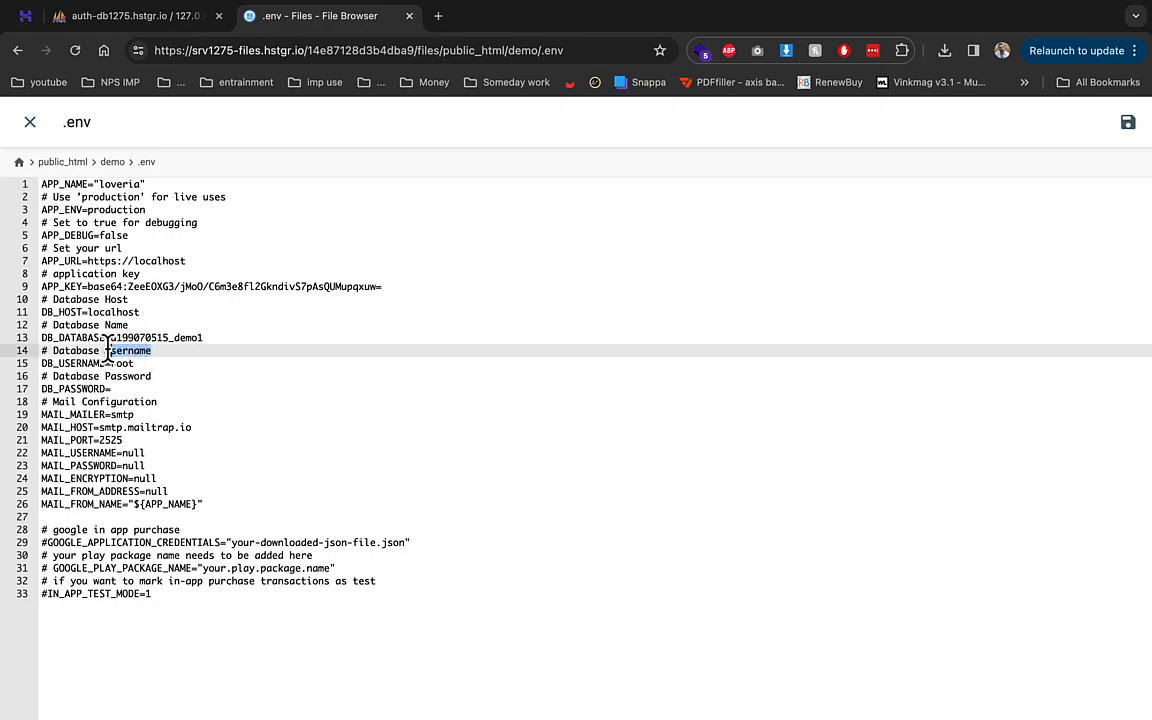
key("super+v")
left_click(132, 363)
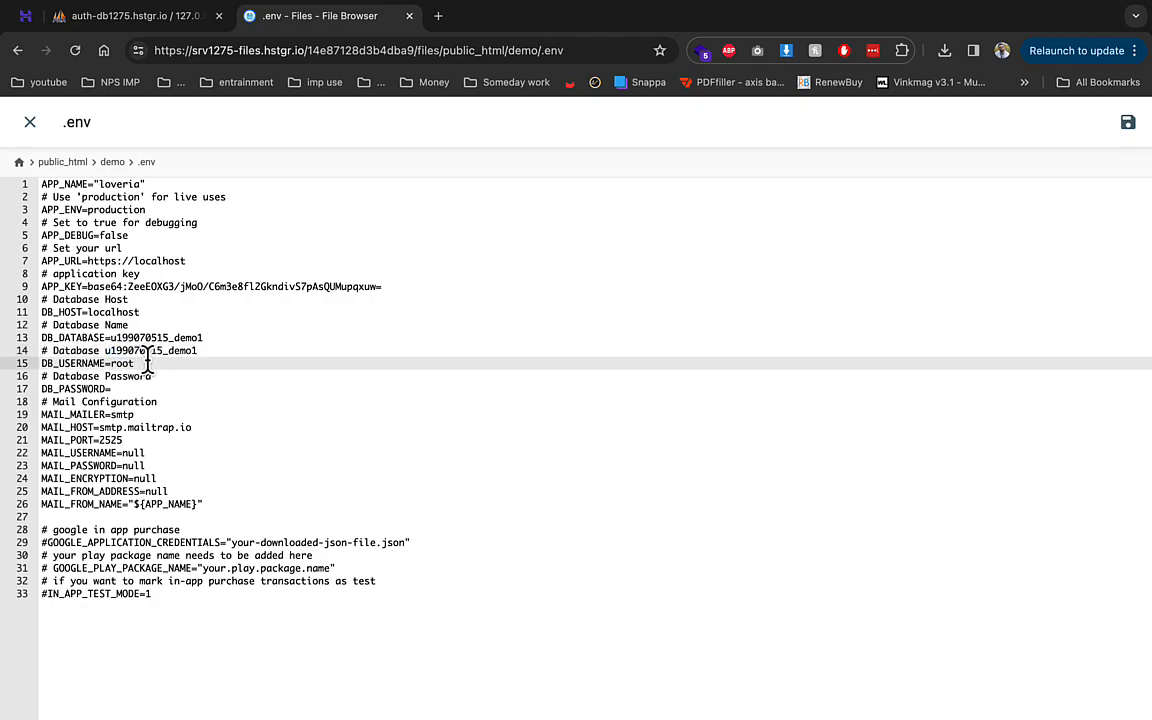
key("super+z")
key("super+z")
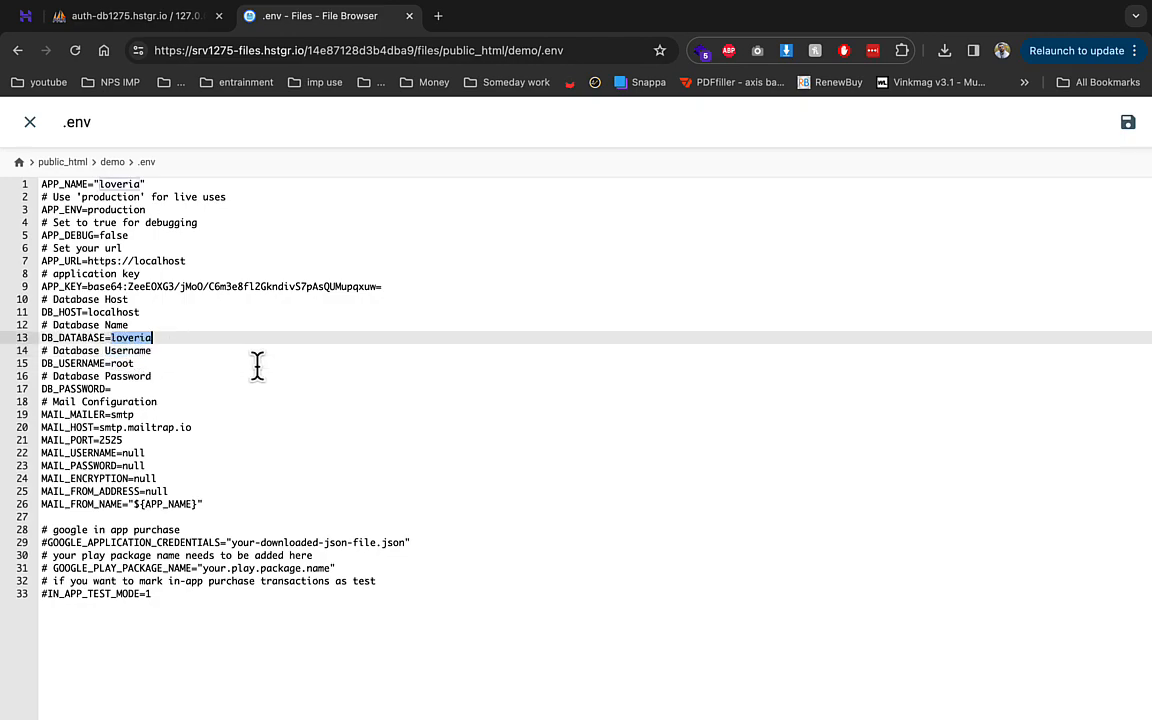
key("super+v")
left_click(130, 363)
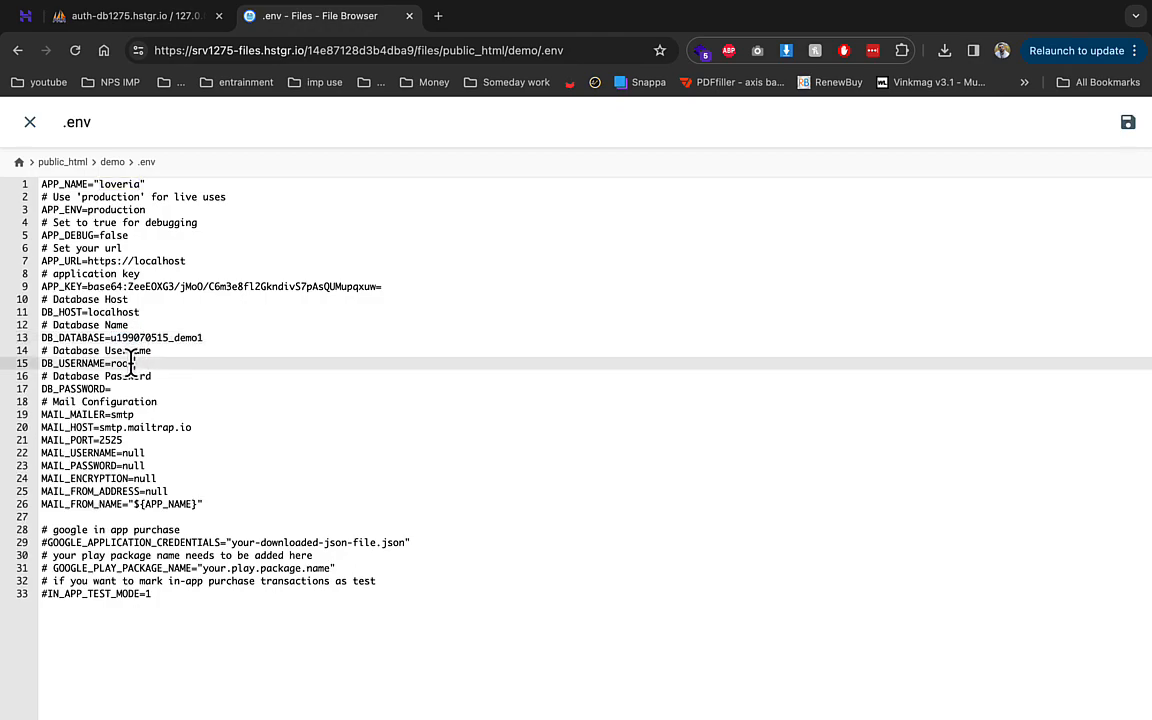
type("u199070515_demo1")
left_click(123, 389)
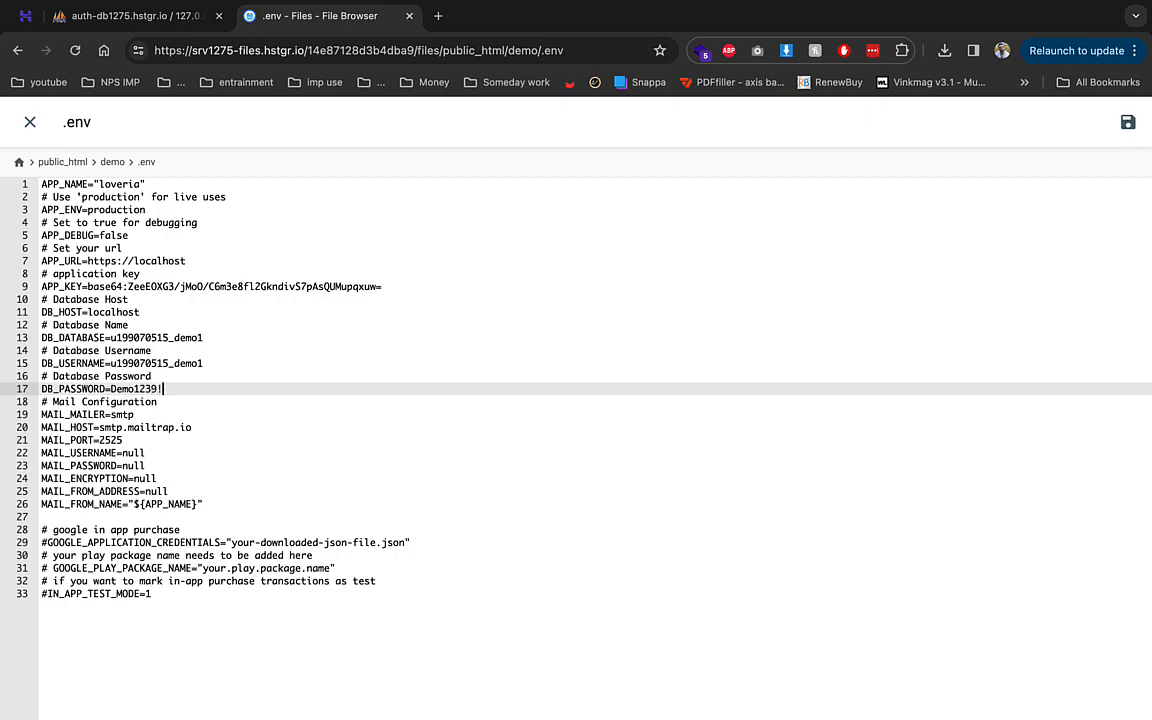
left_click(1127, 123)
- In a new tab, load the Loveria home page at demo.englishwithsatishsir.com/public
left_click(439, 17)
type("demo.englishwithsatishsir.com")
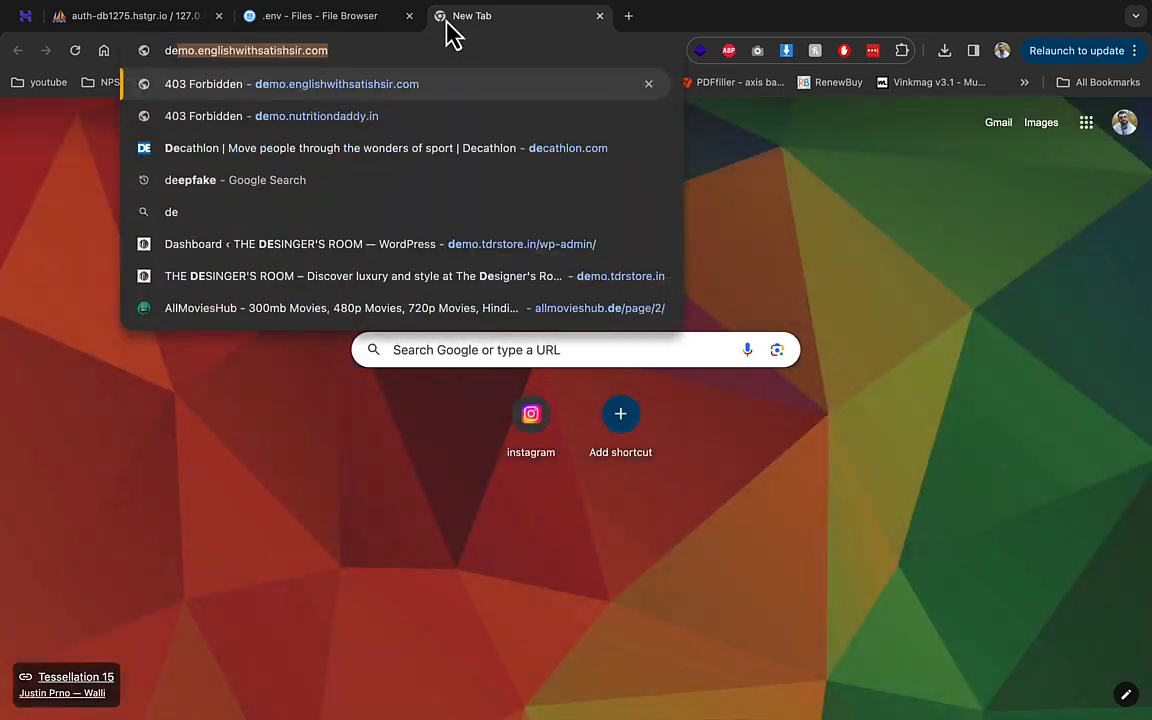
key("Return")
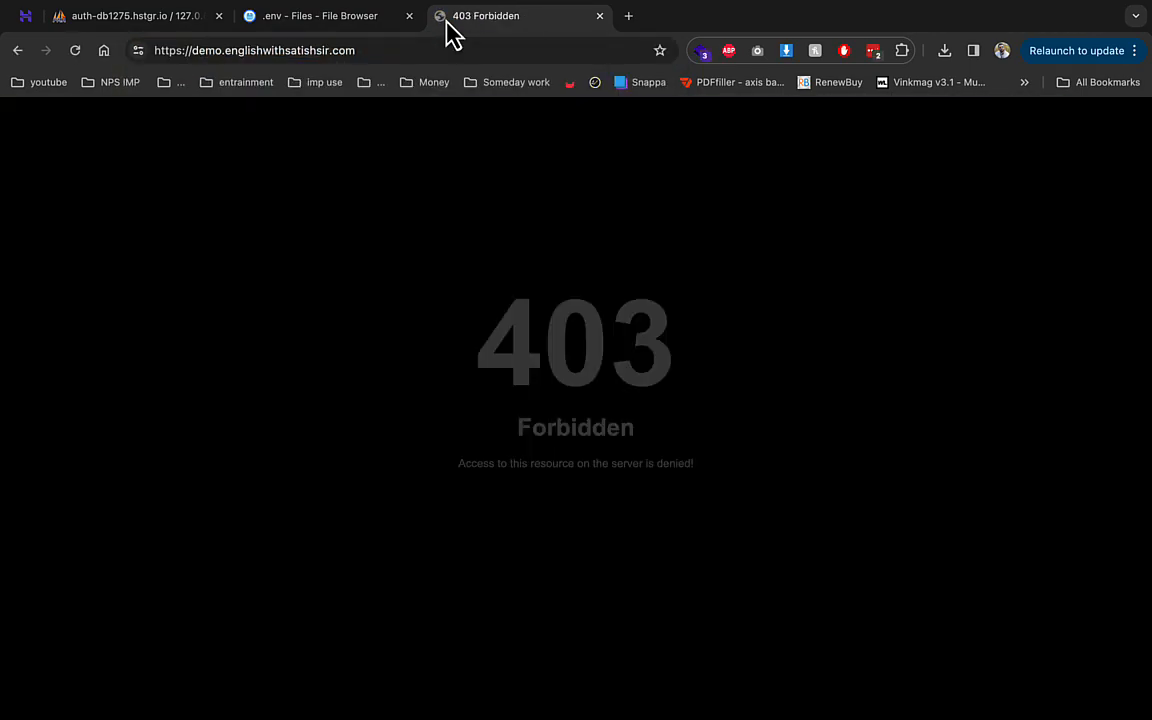
left_click(442, 46)
left_click(443, 45)
type("/pu")
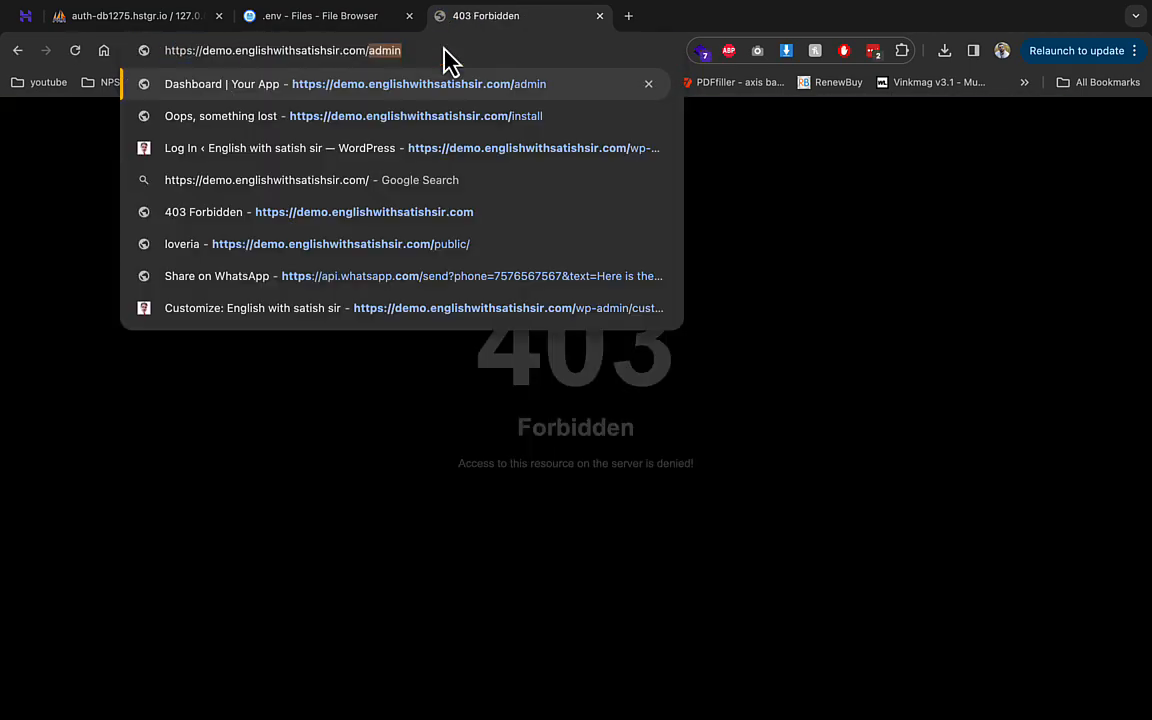
key("Return")
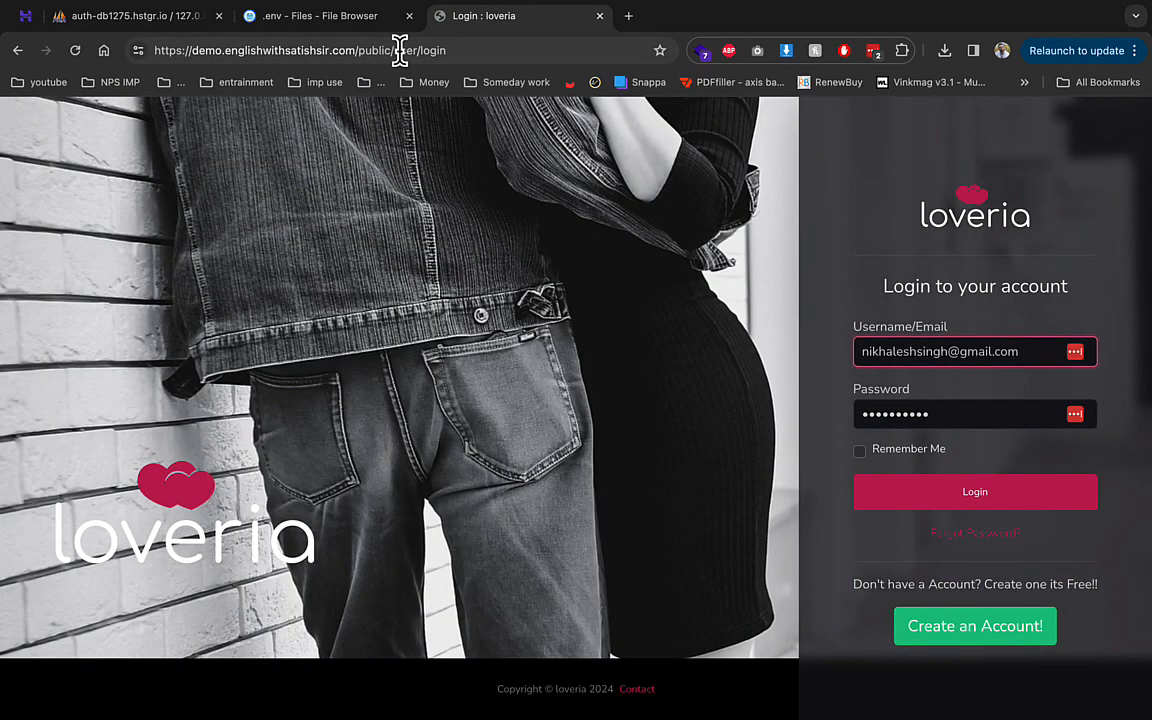
left_click_drag(401, 49, 676, 113)
key("BackSpace")
key("BackSpace")
key("Return")
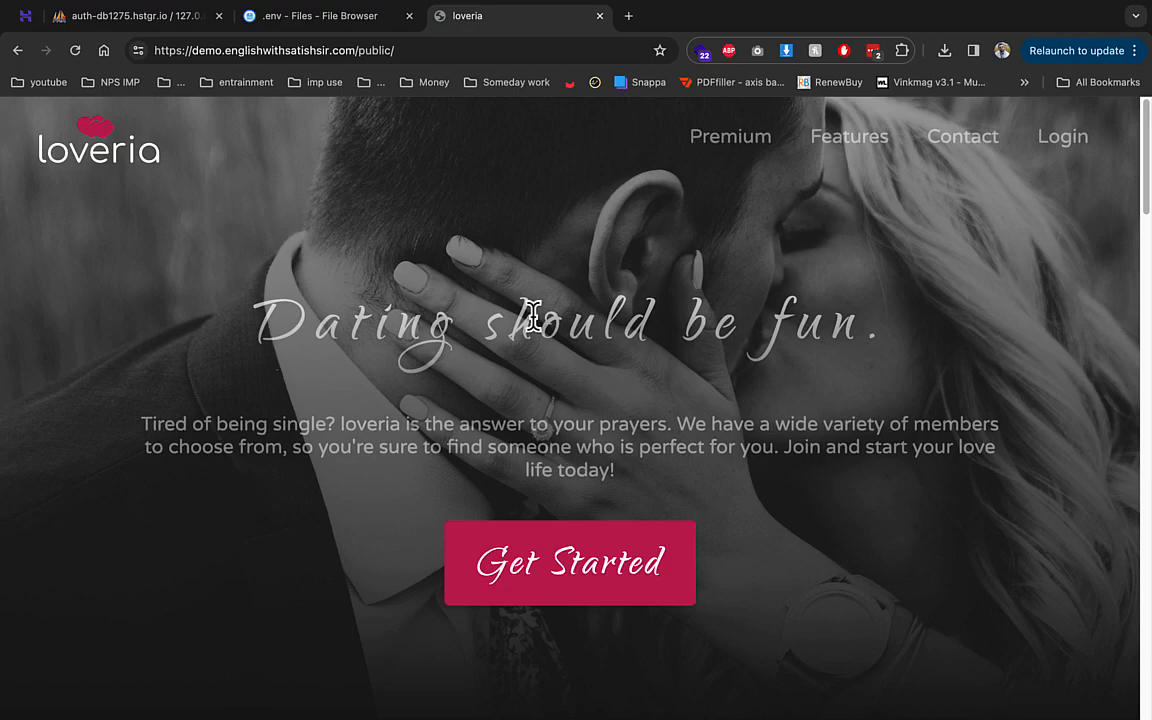
- Scroll through the home page's Premium Membership Benefits and feature sections
left_click_drag(316, 318, 738, 346)
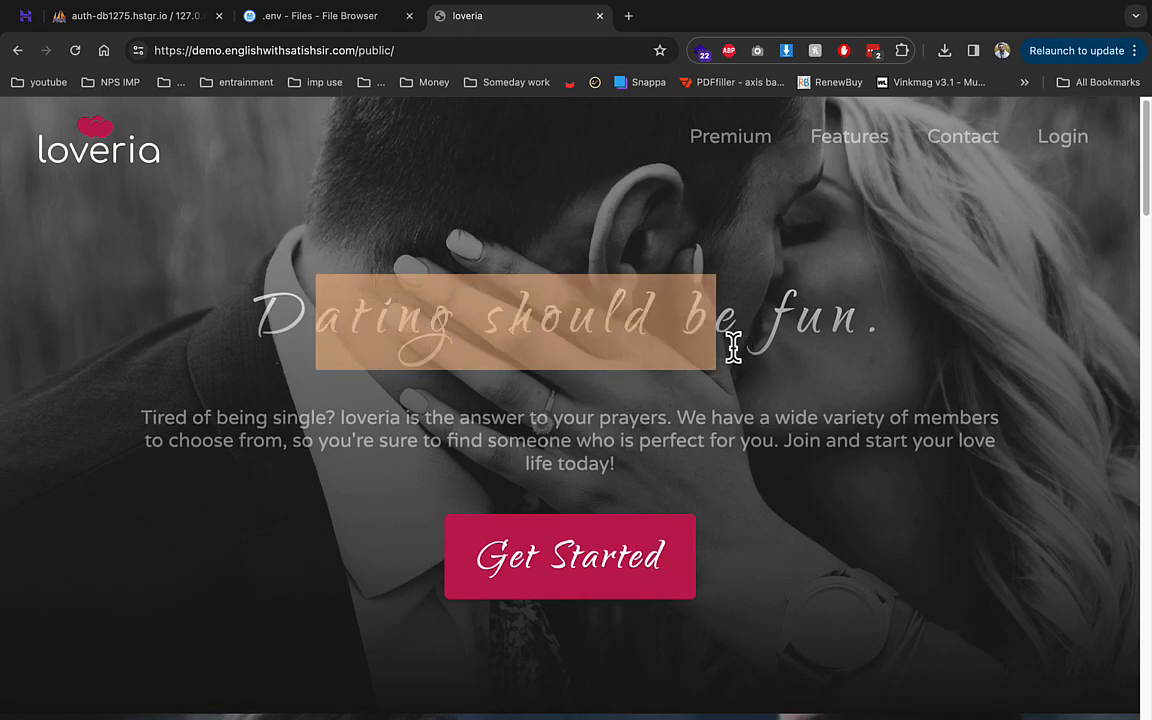
scroll(501, 386, "down", 7)
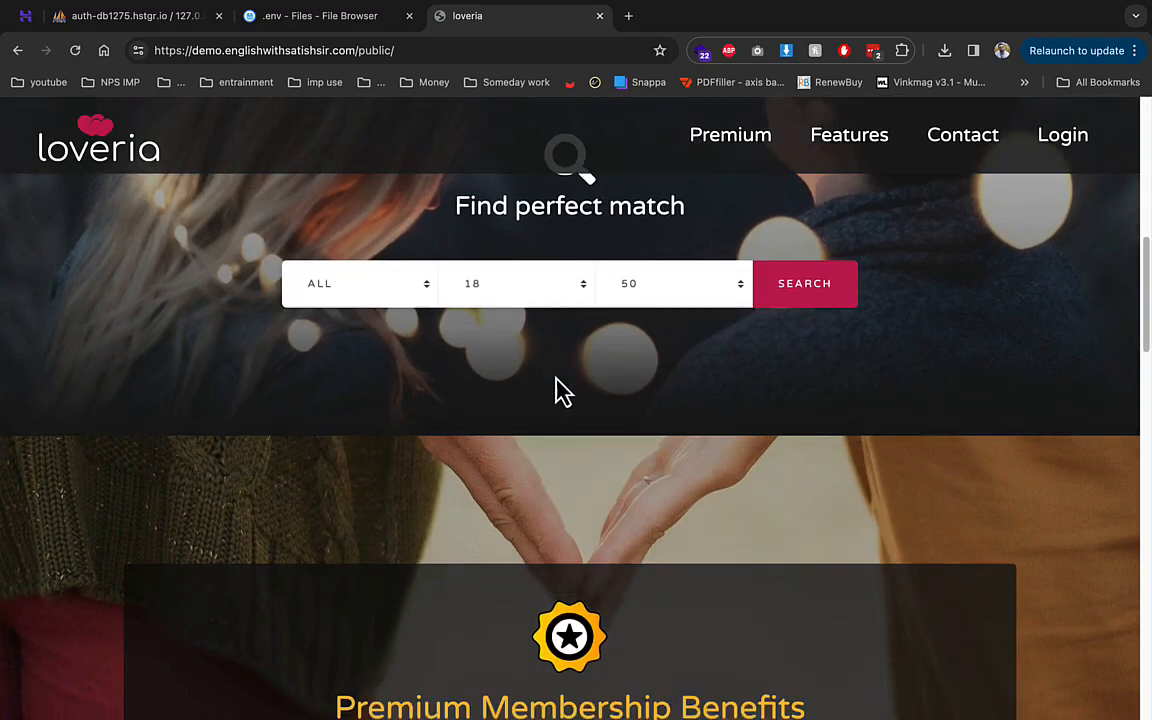
scroll(560, 390, "down", 7)
scroll(683, 425, "up", 4)
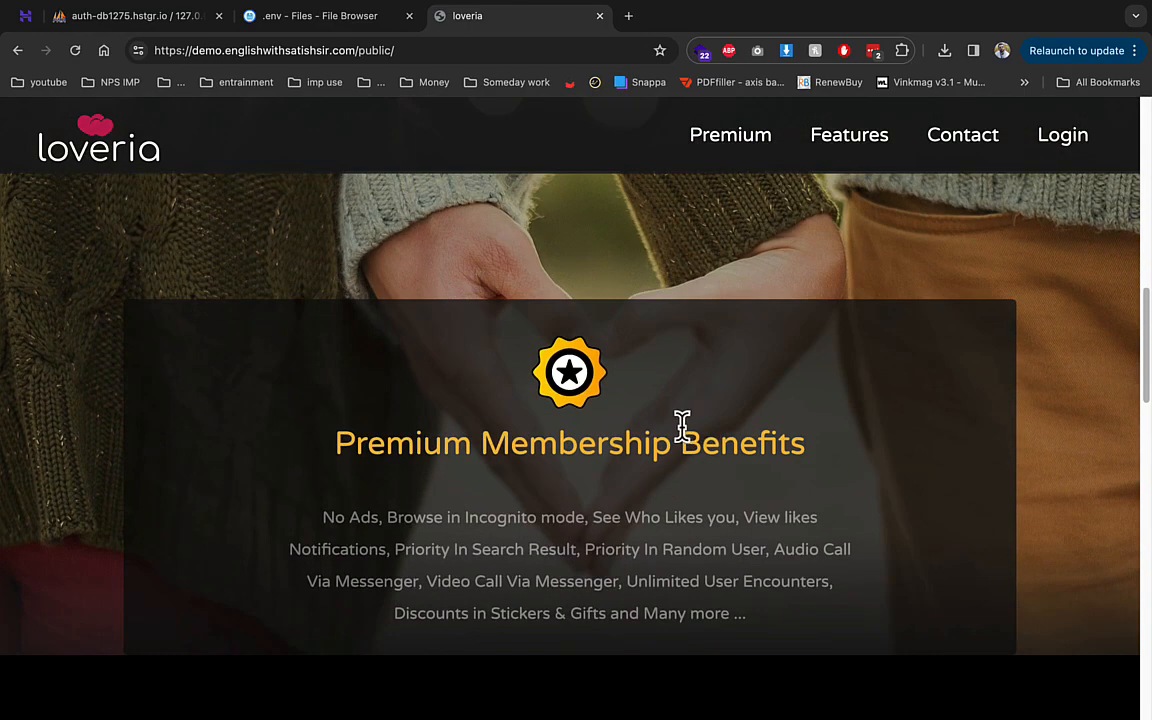
scroll(683, 425, "down", 3)
left_click_drag(469, 421, 614, 421)
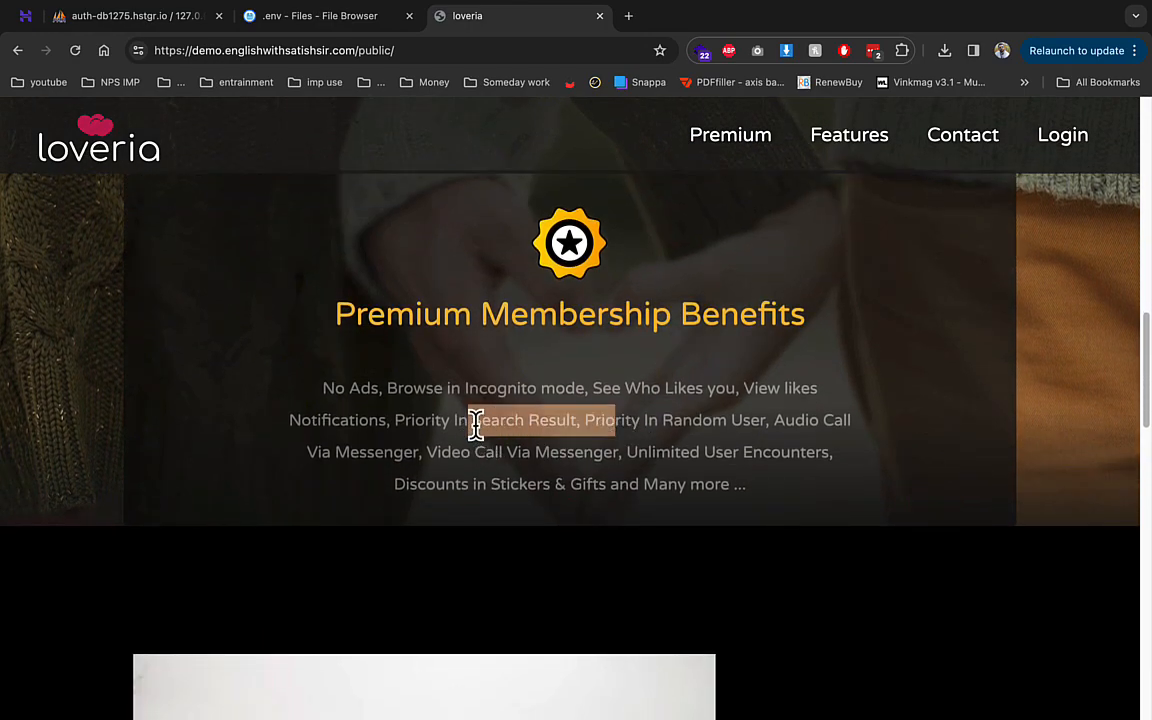
scroll(712, 391, "down", 8)
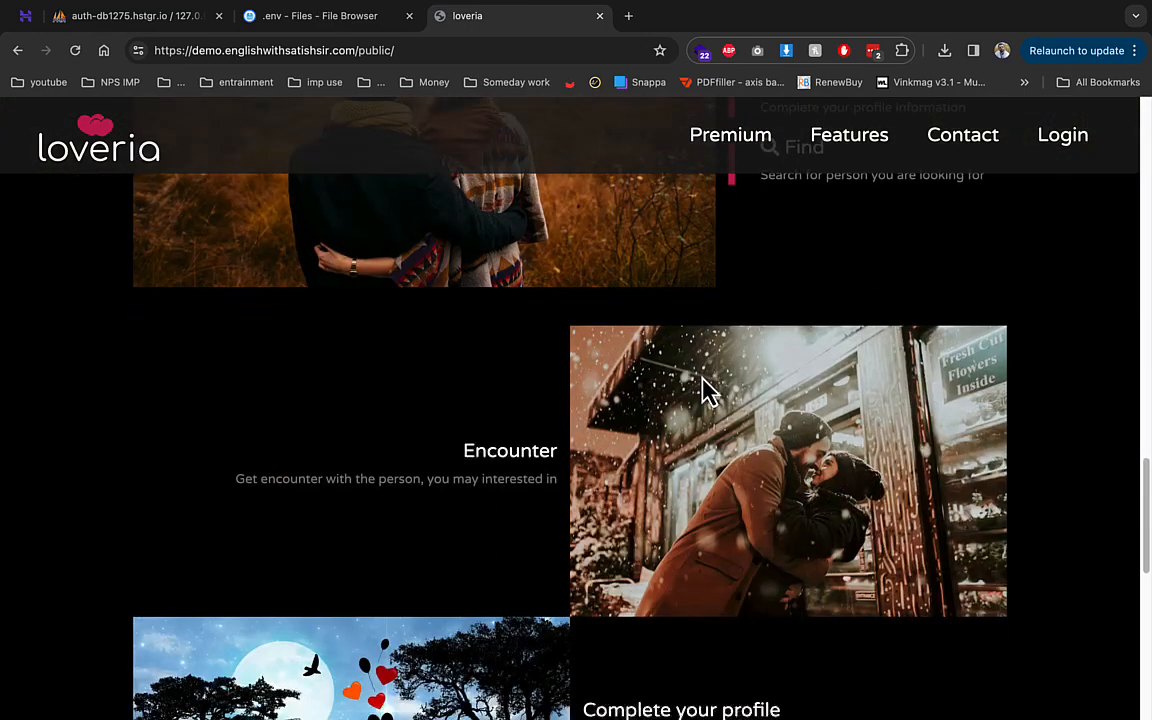
scroll(706, 391, "down", 5)
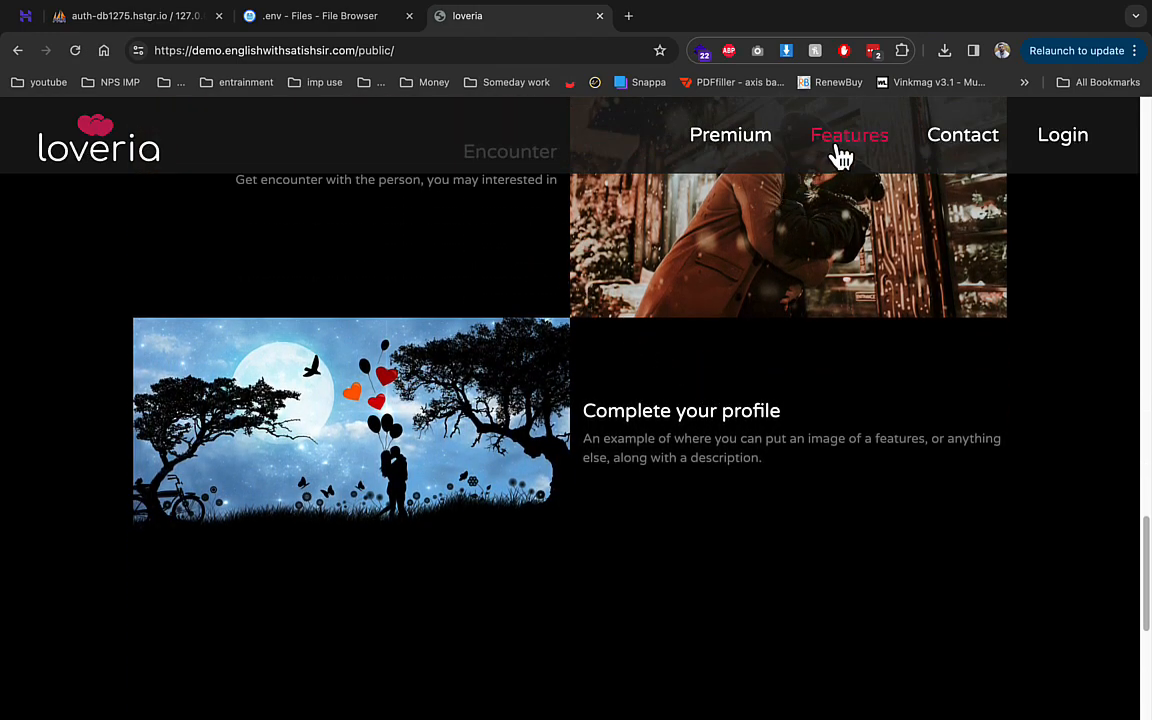
left_click(840, 157)
- Reach the Loveria login page, try the /admin address, then switch to the cred.txt note
left_click(1060, 162)
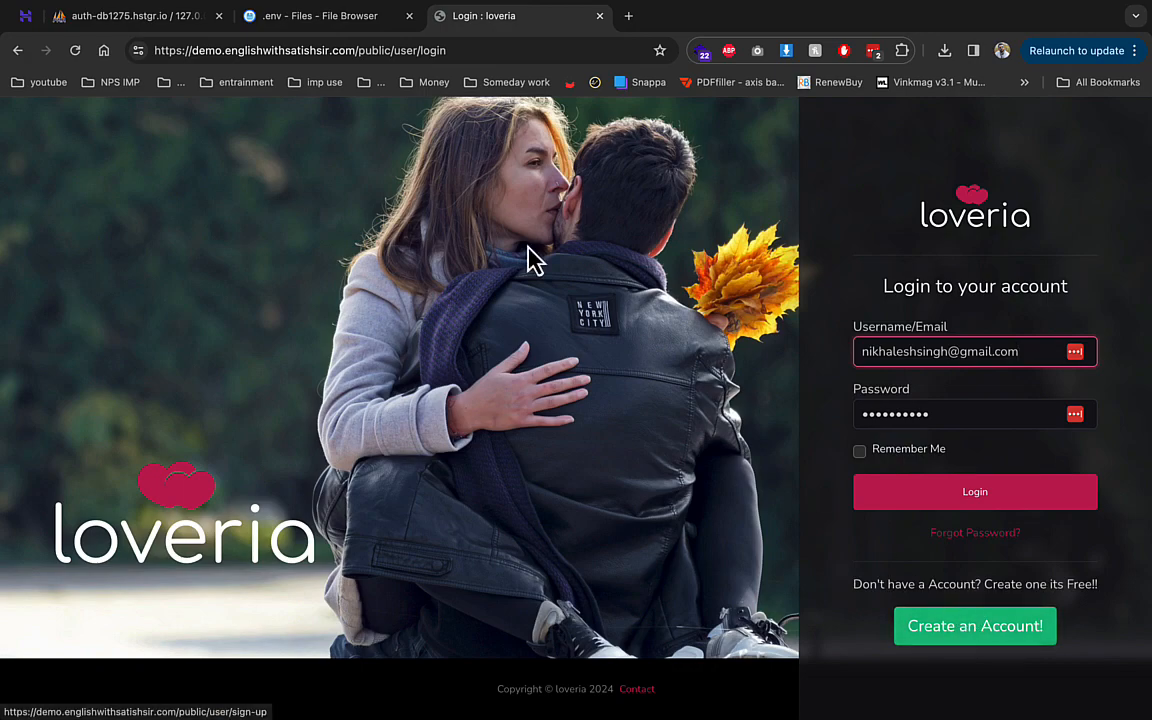
left_click_drag(395, 50, 612, 26)
type("admin")
key("Return")
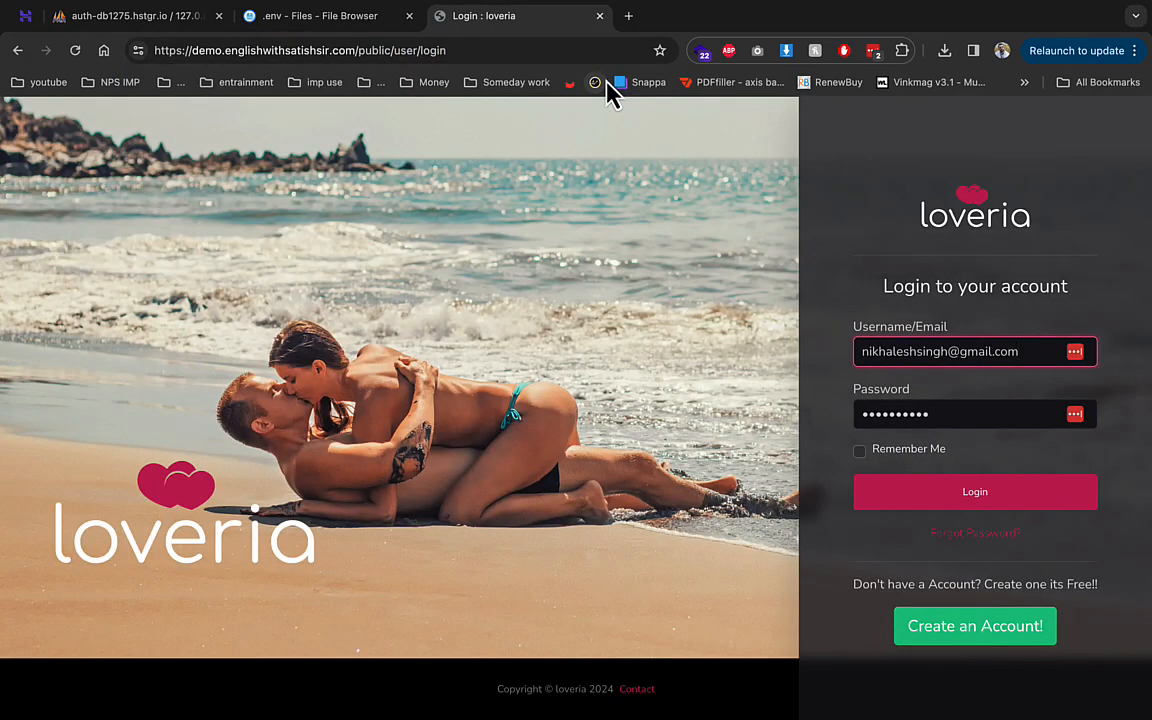
key("ctrl+Left")
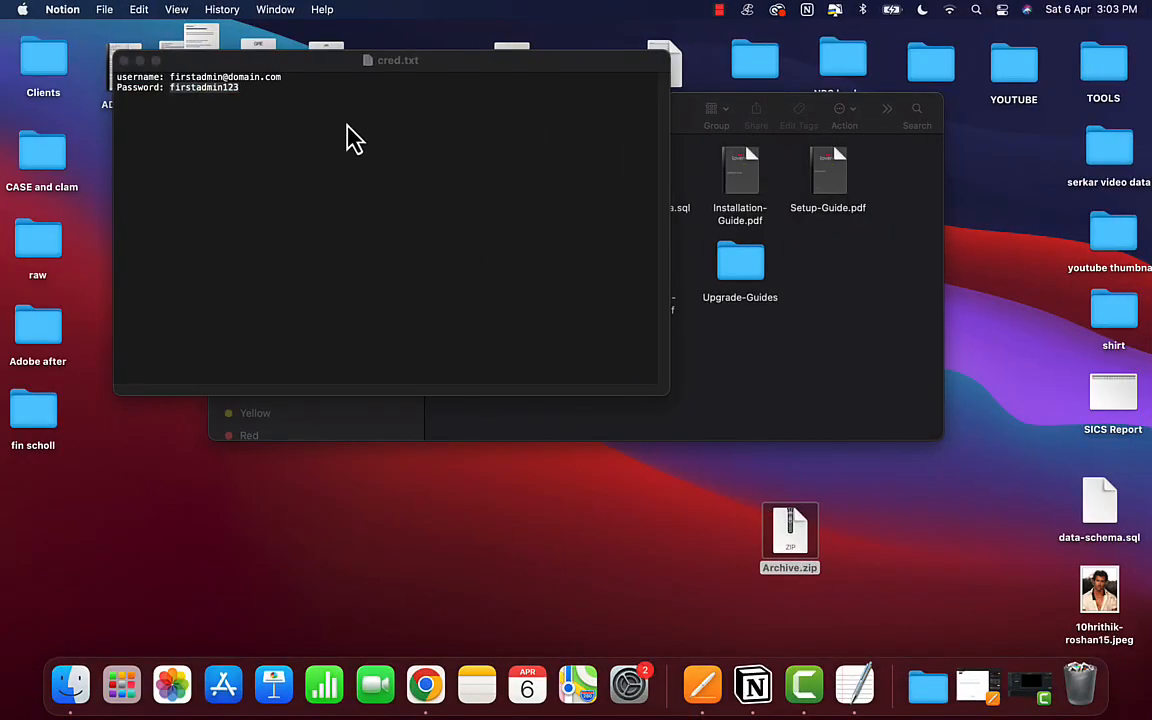
- Paste the admin e-mail from cred.txt into the login Username field, then select the password
left_click(283, 77)
left_click_drag(283, 77, 171, 76)
key("super+c")
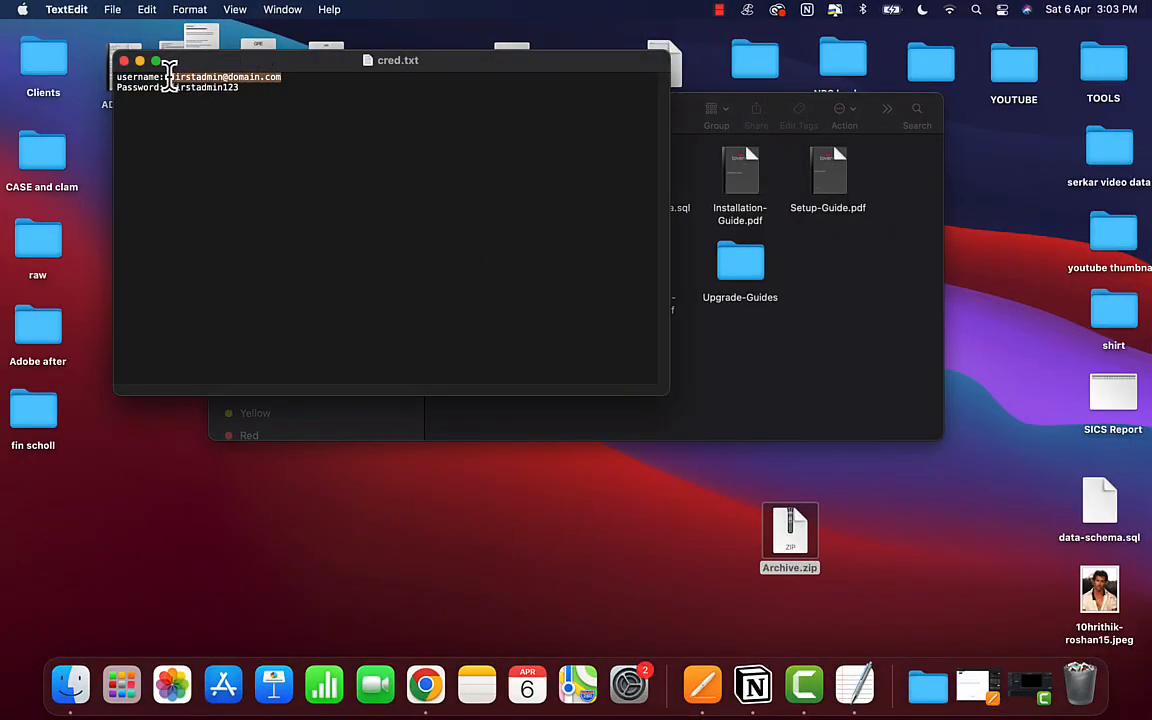
left_click(423, 682)
key("super+a")
key("super+v")
key("ctrl+Left")
left_click_drag(240, 88, 171, 88)
- Sign in to the Loveria admin panel with the pasted admin password, declining to save the login
left_click(425, 684)
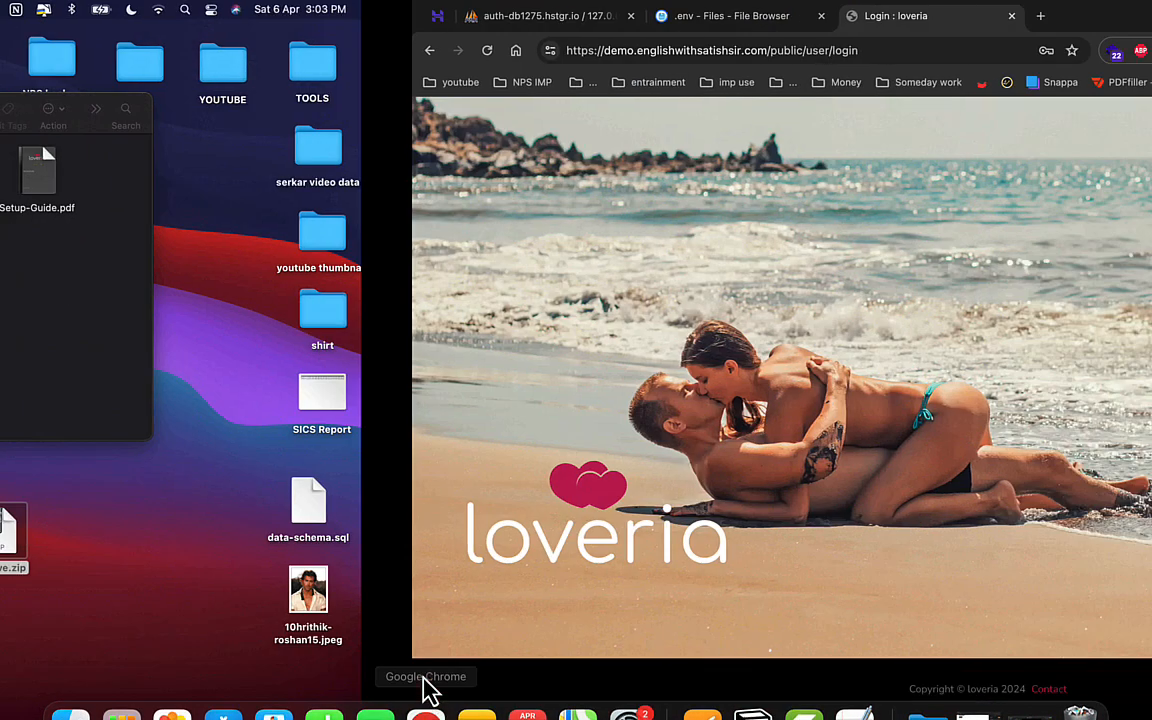
double_click(892, 414)
key("super+v")
left_click(875, 398)
left_click(931, 494)
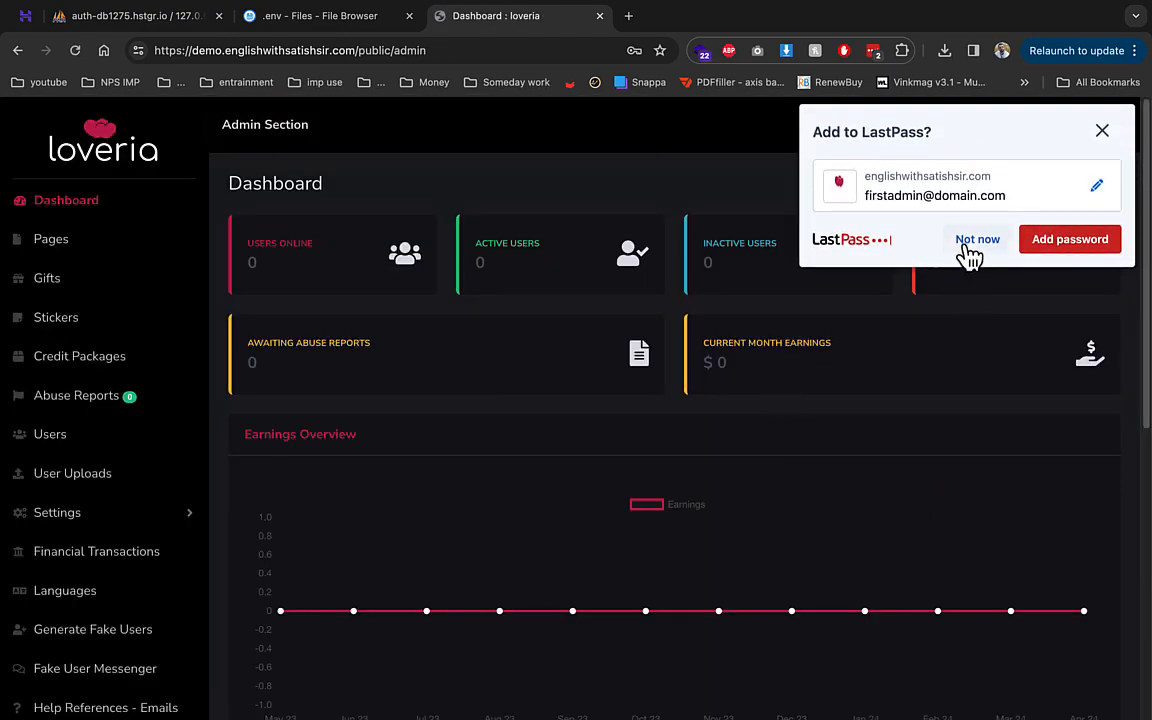
left_click(714, 272)
left_click(995, 247)
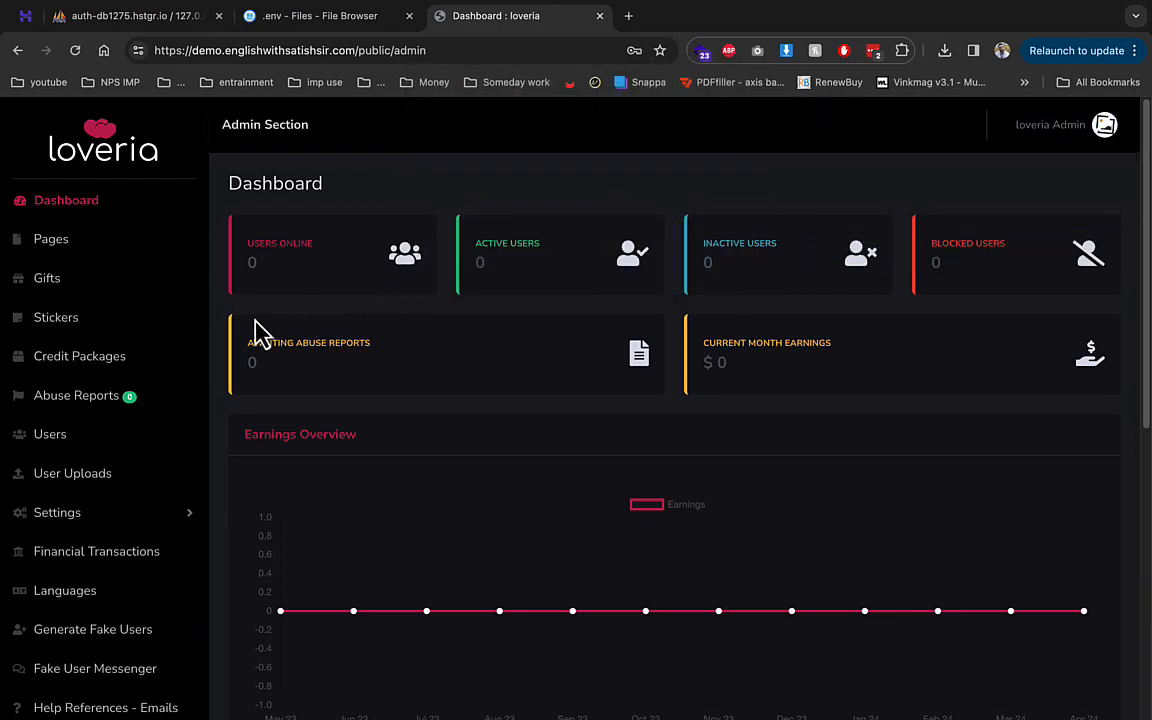
- Go to the Mobile App section, then to Manage Pages, which lists no pages
scroll(185, 350, "down", 5)
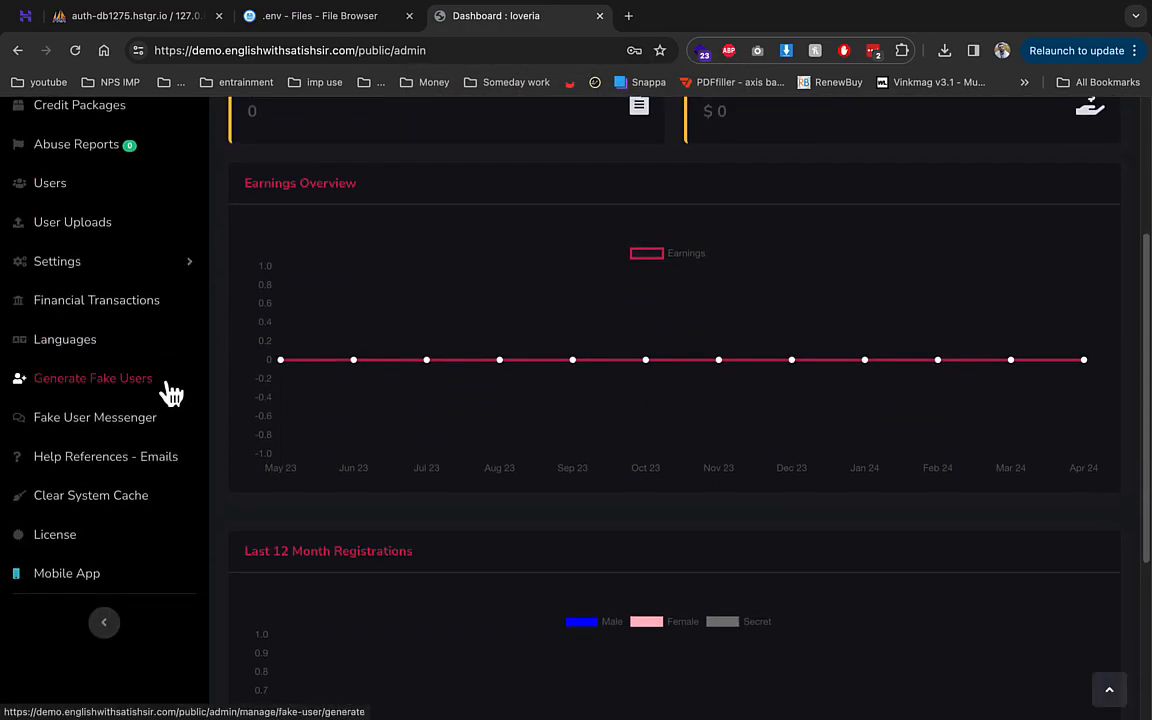
left_click(95, 572)
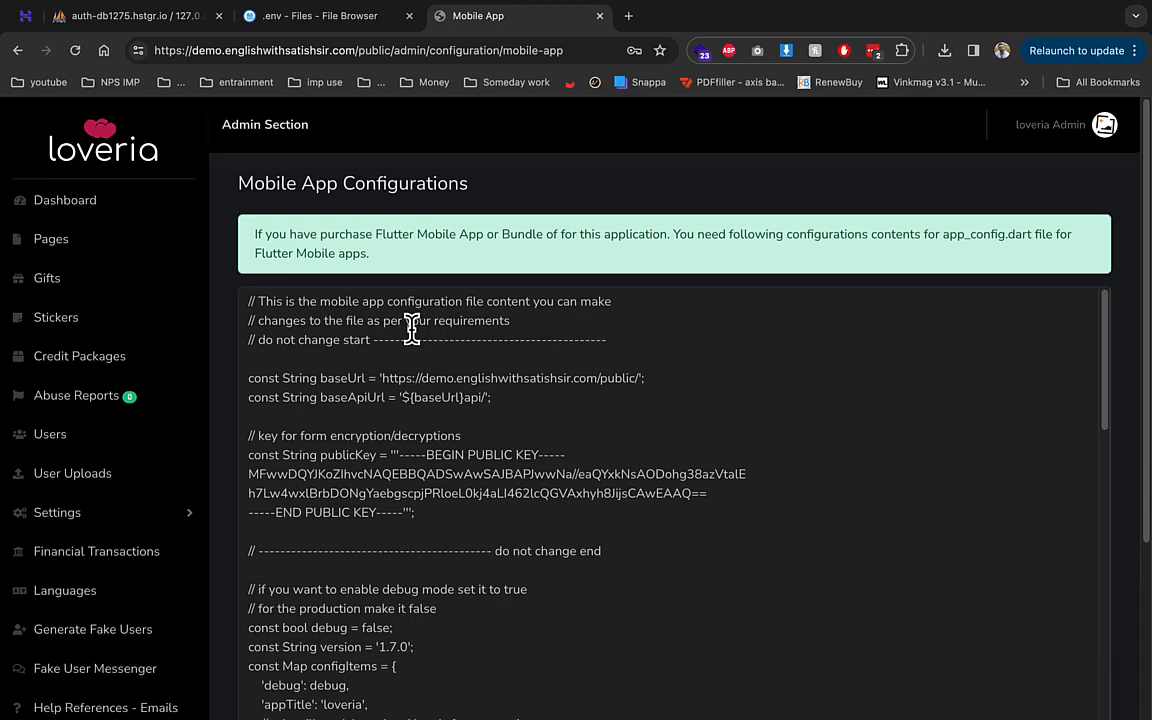
left_click(70, 252)
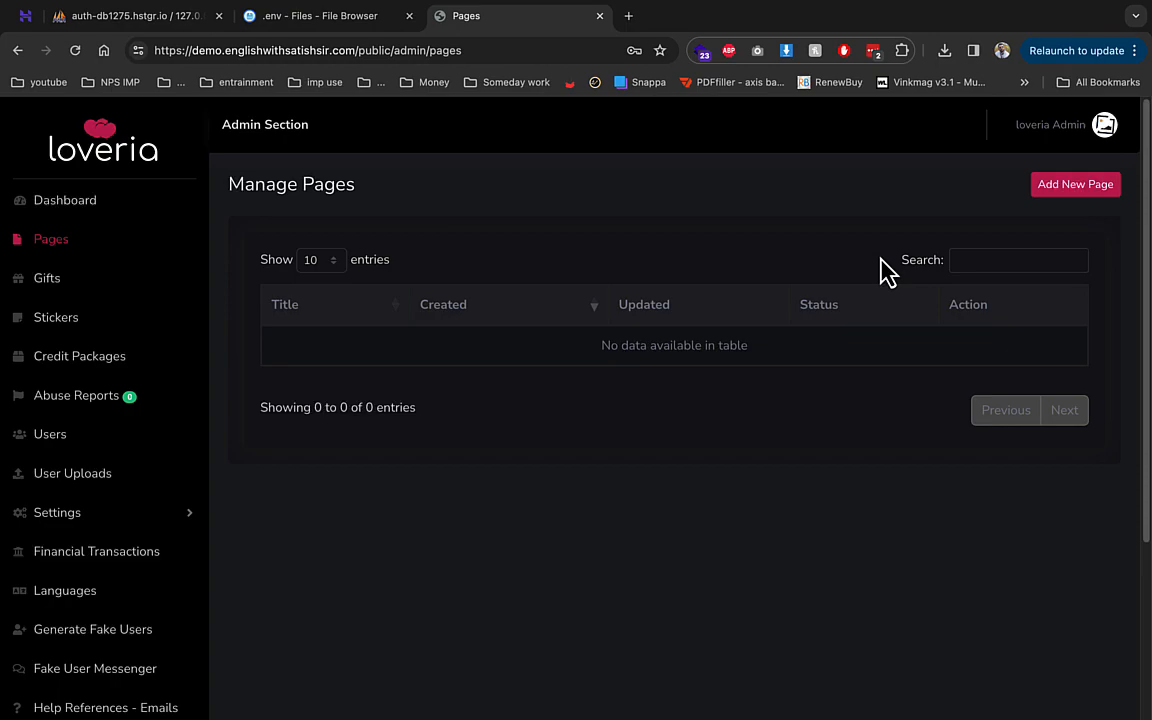
- Browse Gifts, Stickers, Credit Packages, Users (only the admin), Fake Users and User Uploads
left_click(86, 280)
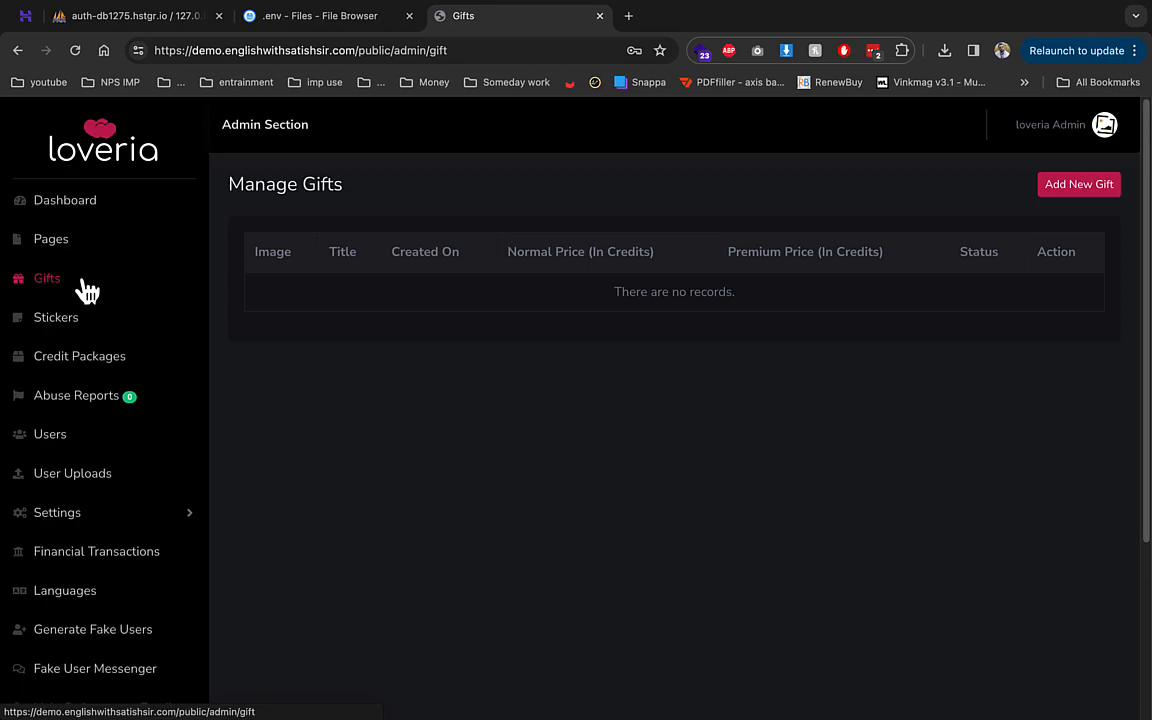
left_click(72, 327)
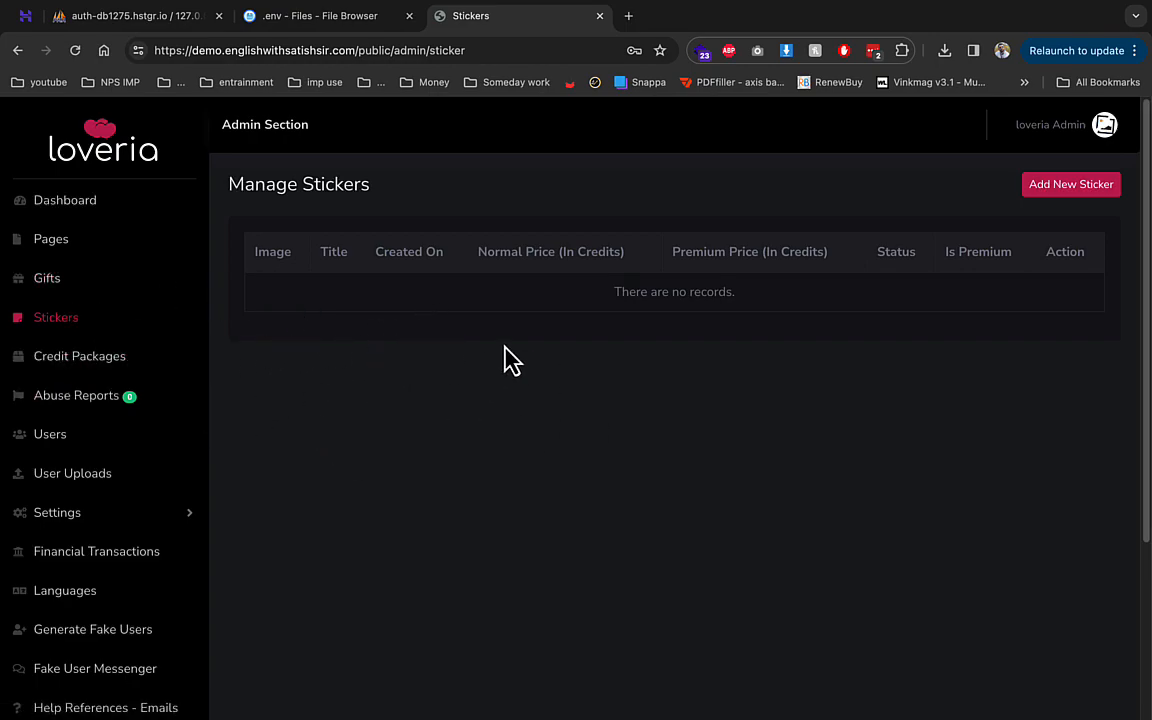
left_click(79, 366)
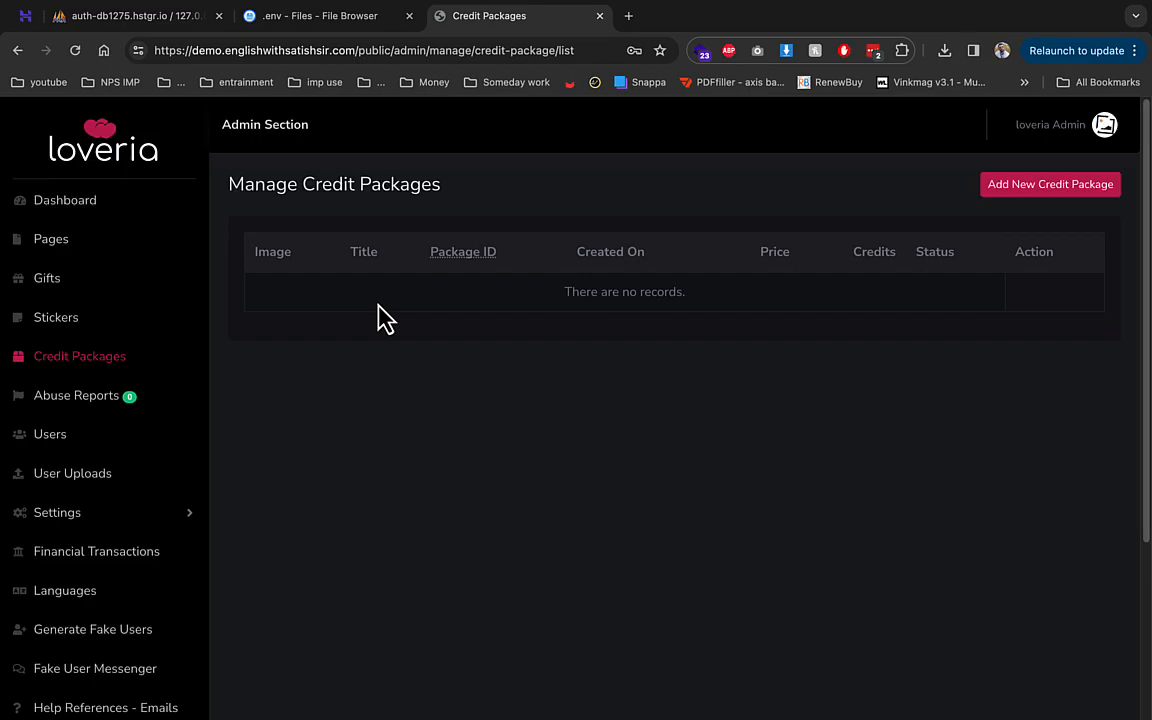
left_click(78, 442)
left_click_drag(609, 442, 740, 399)
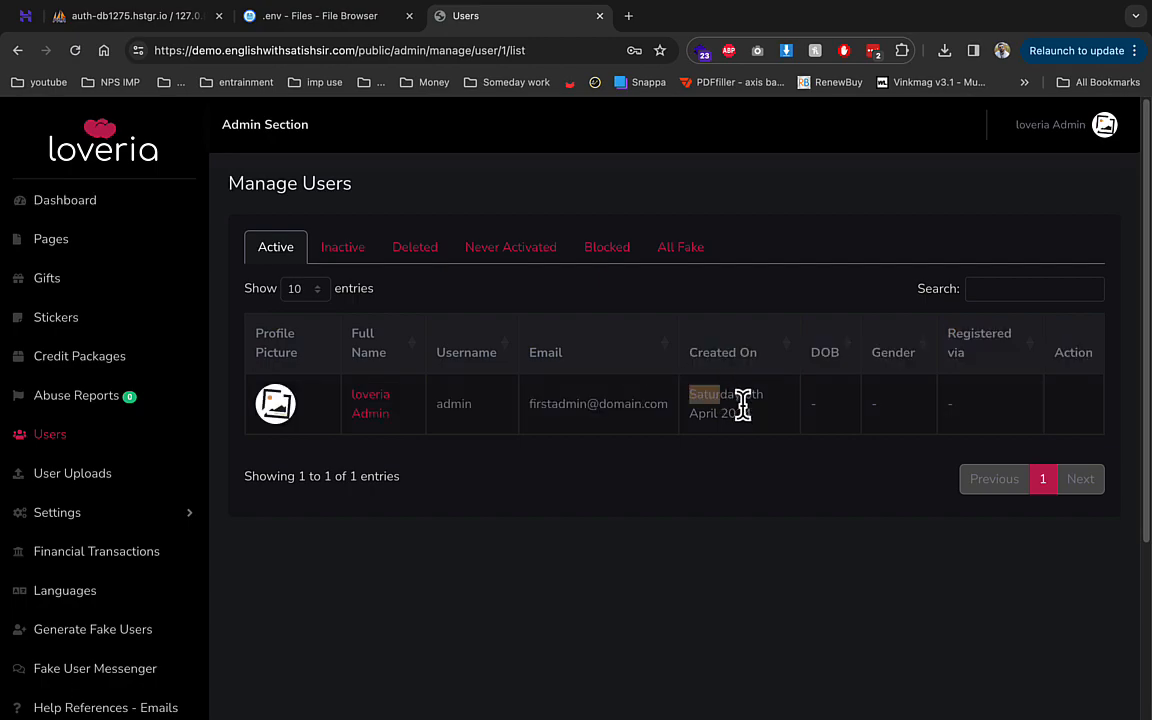
left_click(681, 249)
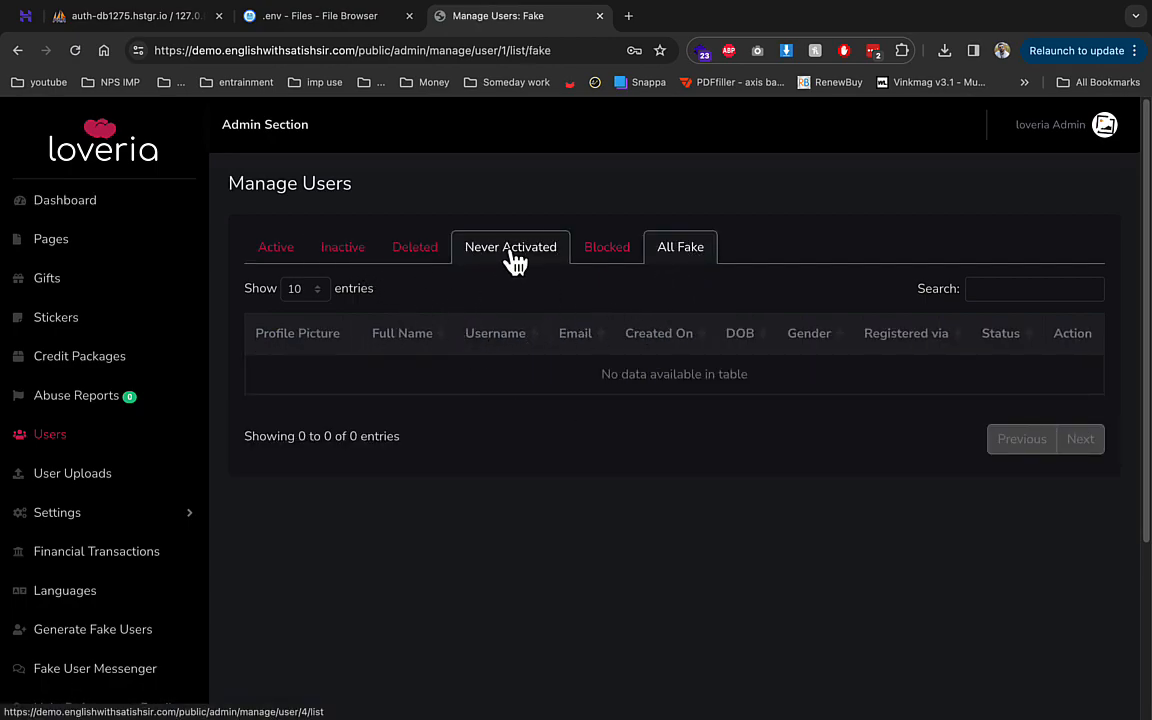
left_click(162, 480)
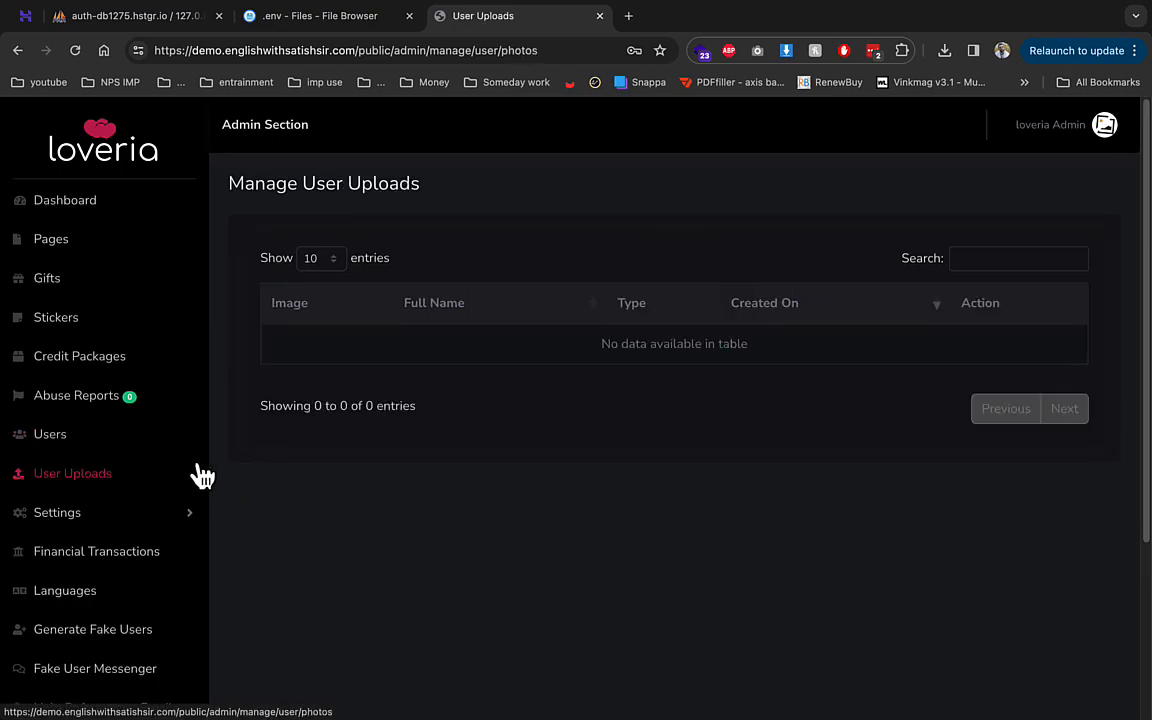
- Review General settings keeping Distance Measurement at KM, then go to User Settings
left_click(116, 515)
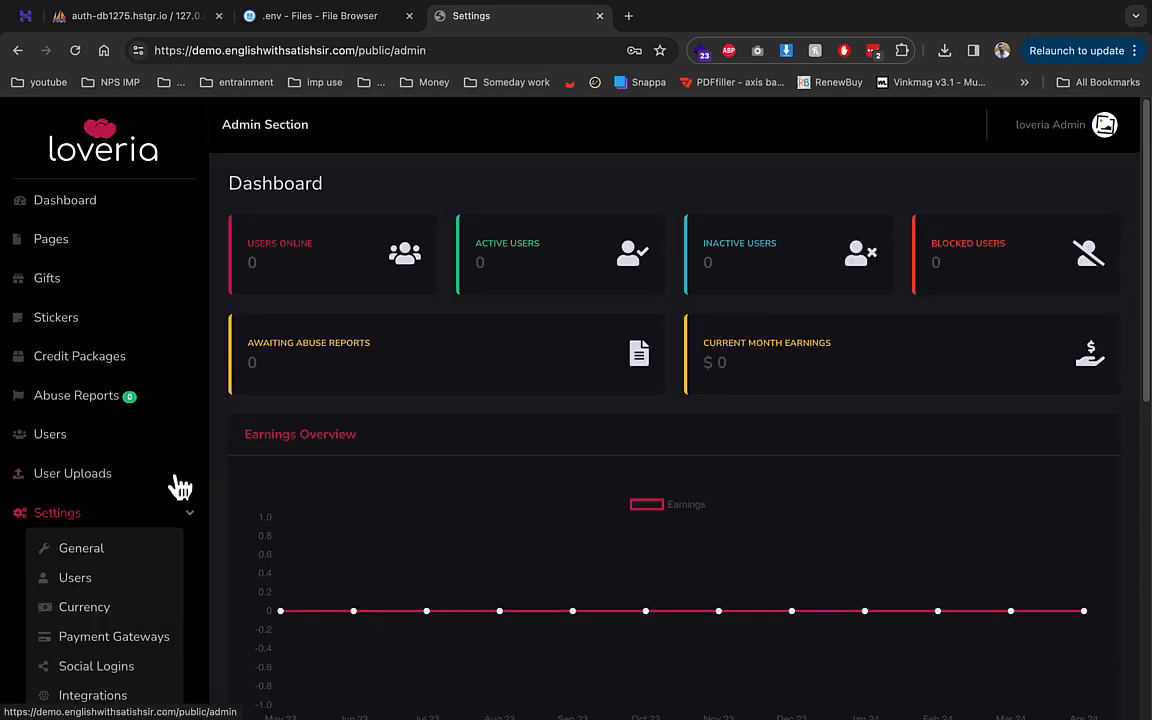
left_click(141, 548)
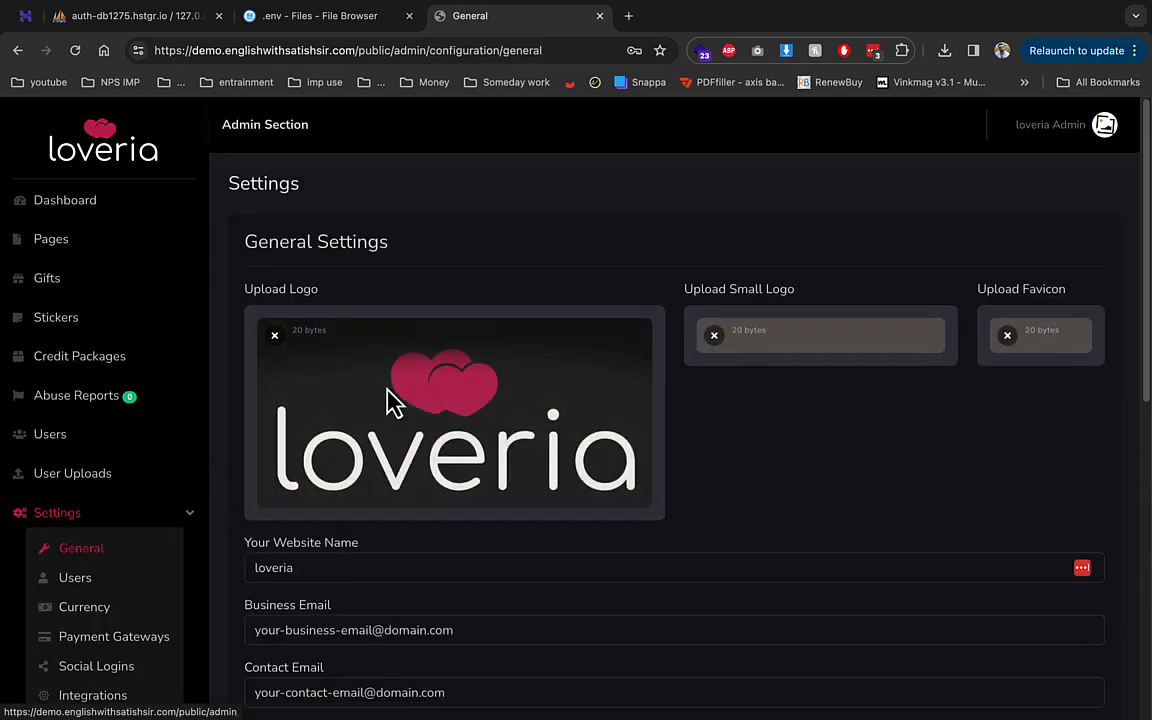
scroll(503, 405, "down", 3)
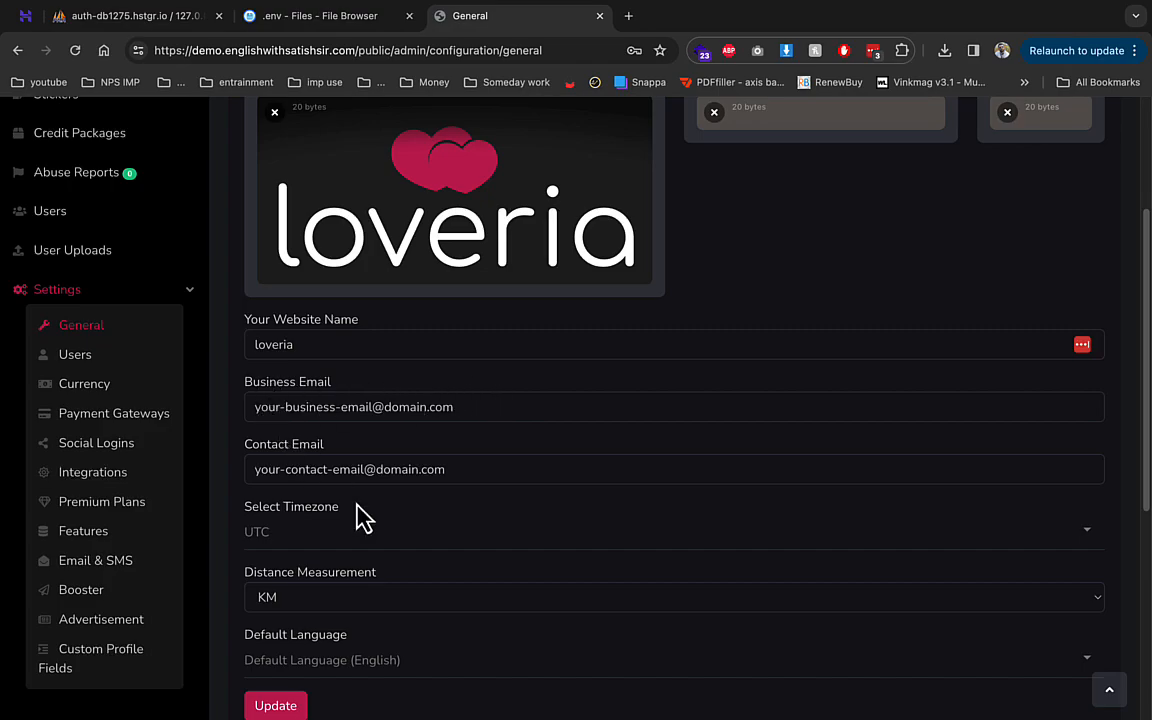
scroll(398, 555, "down", 1)
left_click(358, 580)
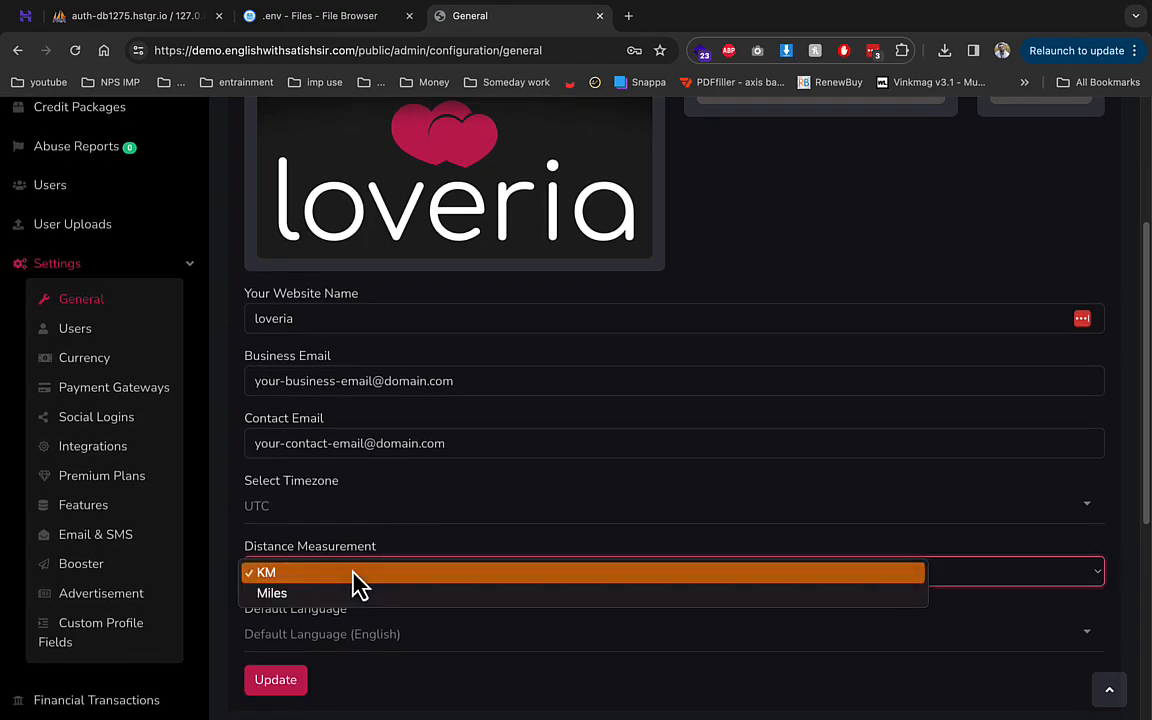
left_click(367, 548)
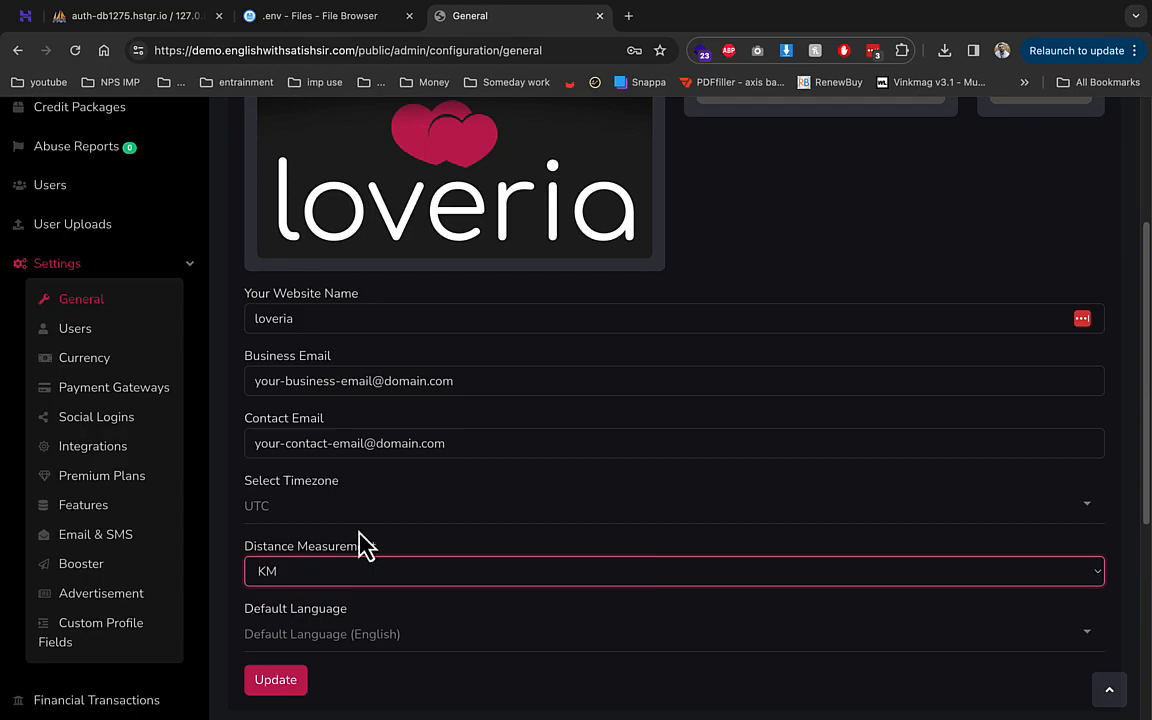
left_click(118, 335)
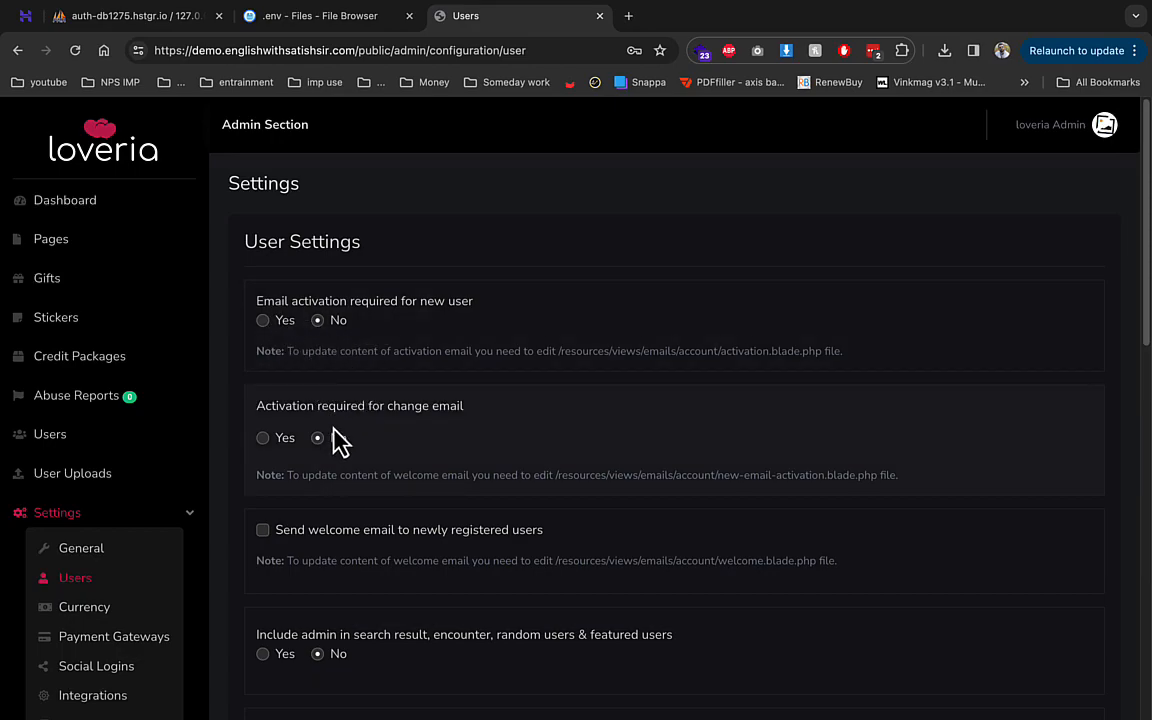
- Enable Allocate Bonus Credits with 100 free credits for new users
scroll(424, 470, "down", 3)
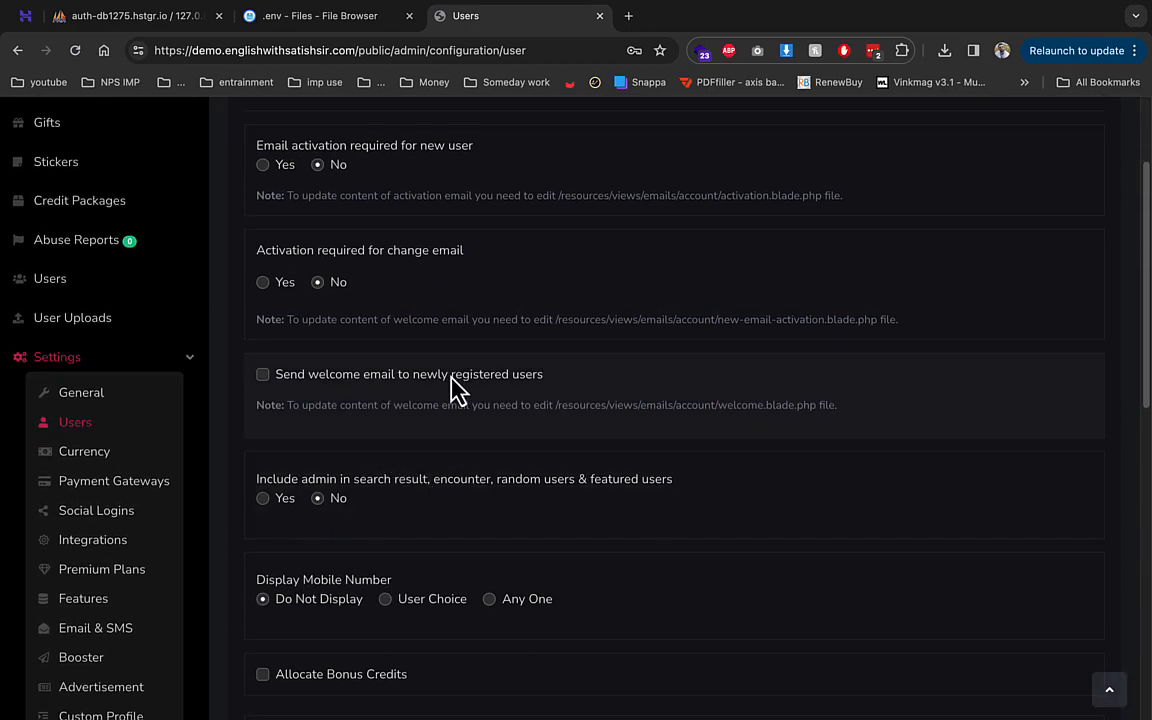
scroll(368, 527, "down", 1)
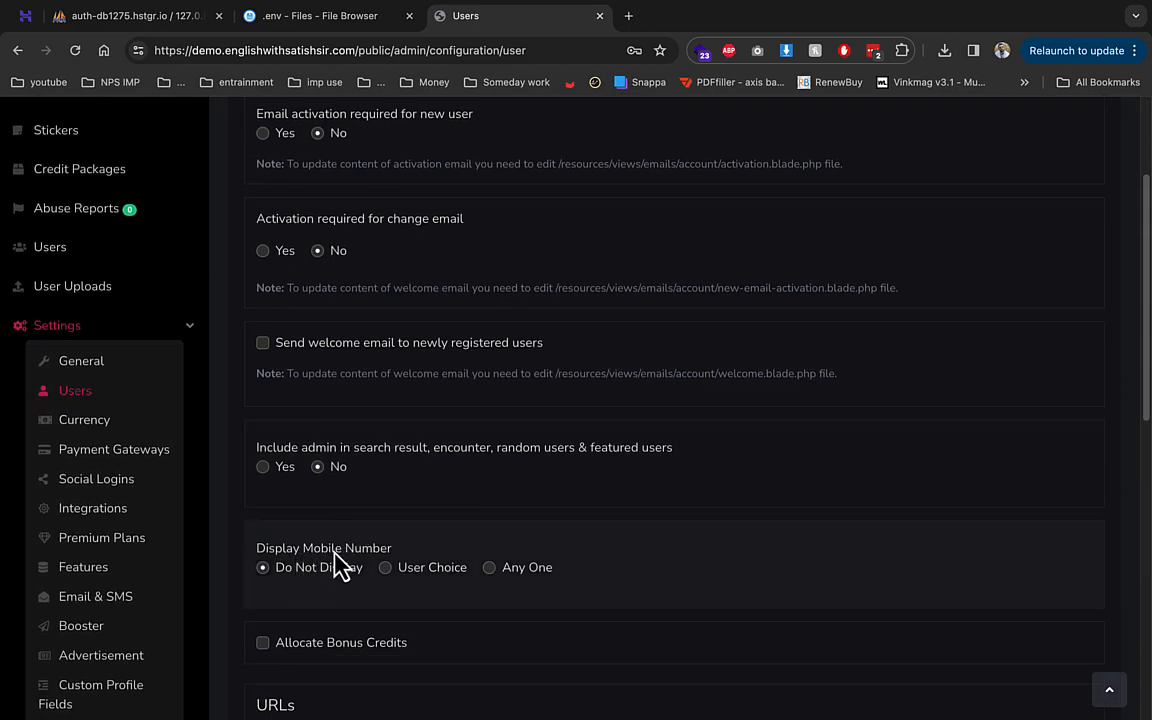
scroll(424, 570, "down", 5)
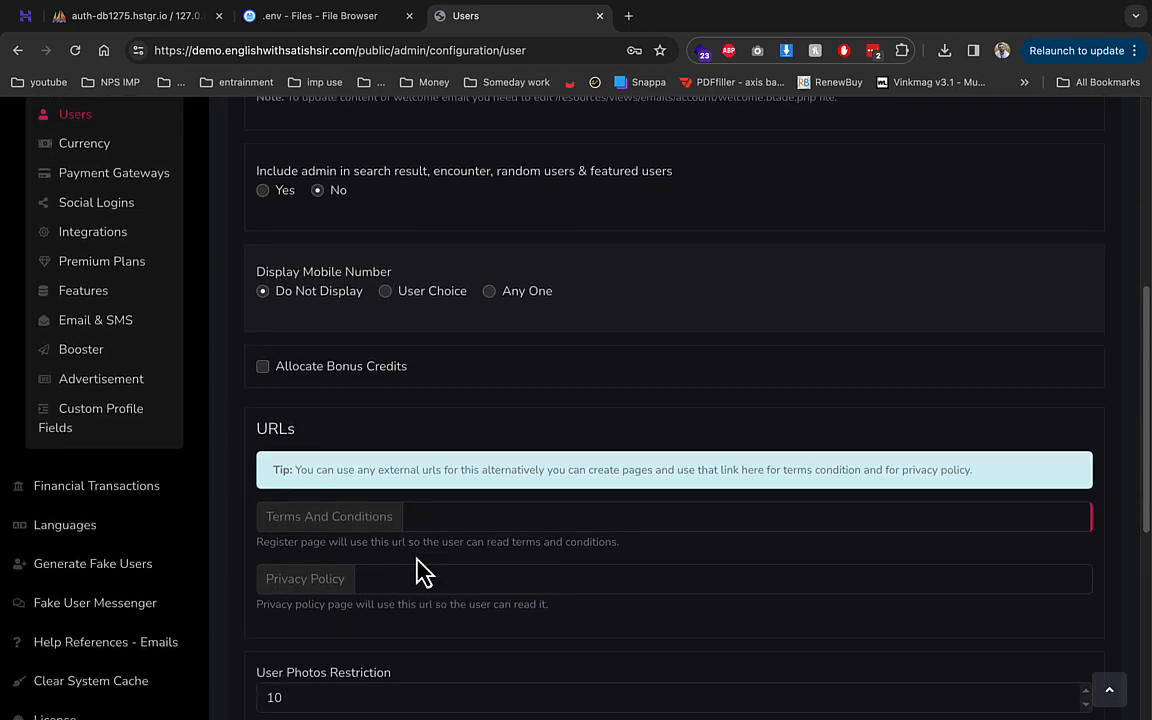
left_click(369, 374)
left_click(358, 429)
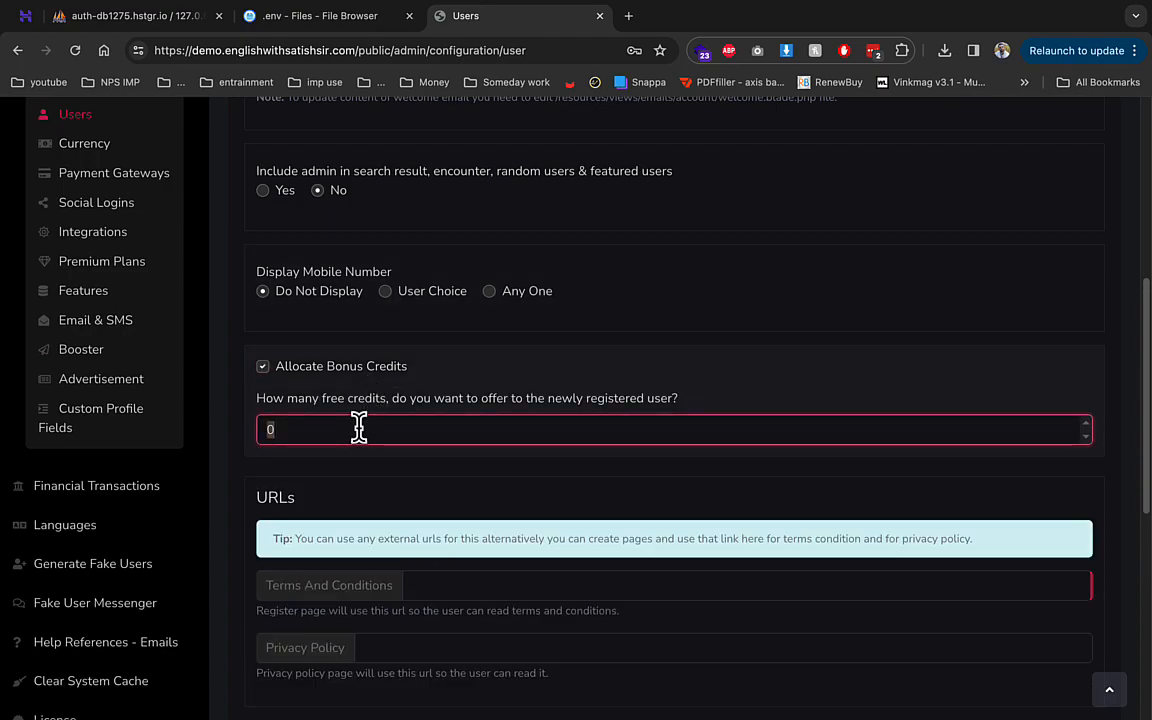
type("1")
- Set Enable OTP Login to No and try saving; Terms And Conditions is required
scroll(362, 505, "down", 3)
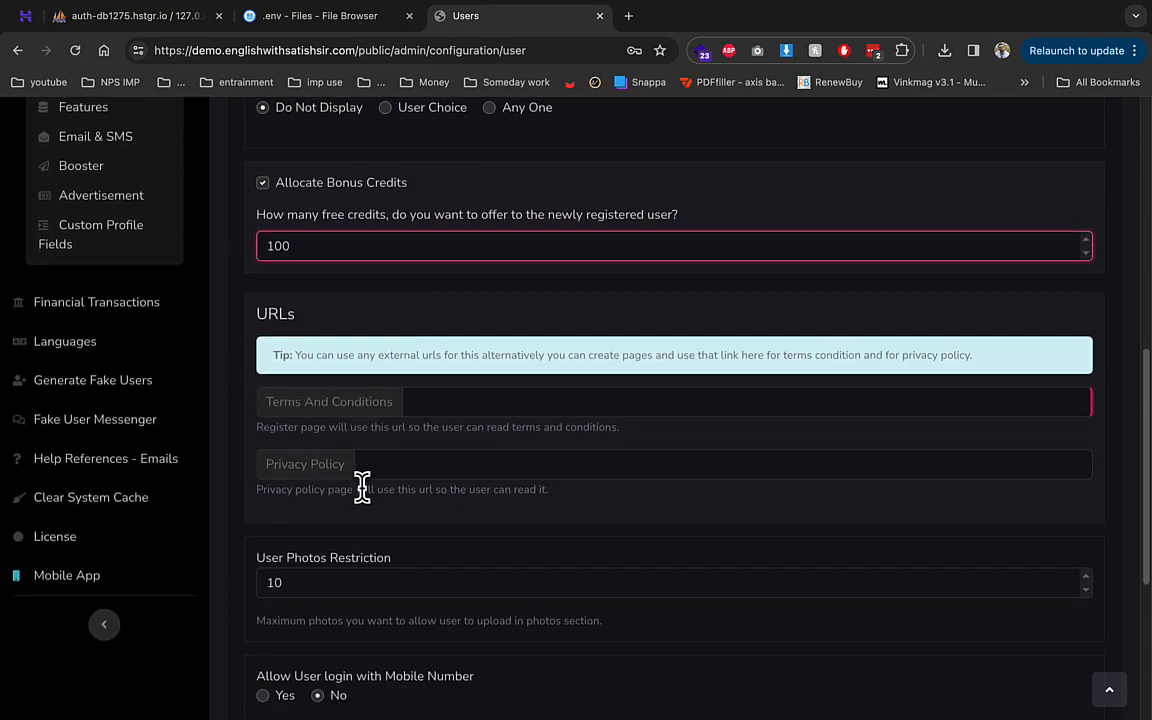
scroll(362, 484, "down", 2)
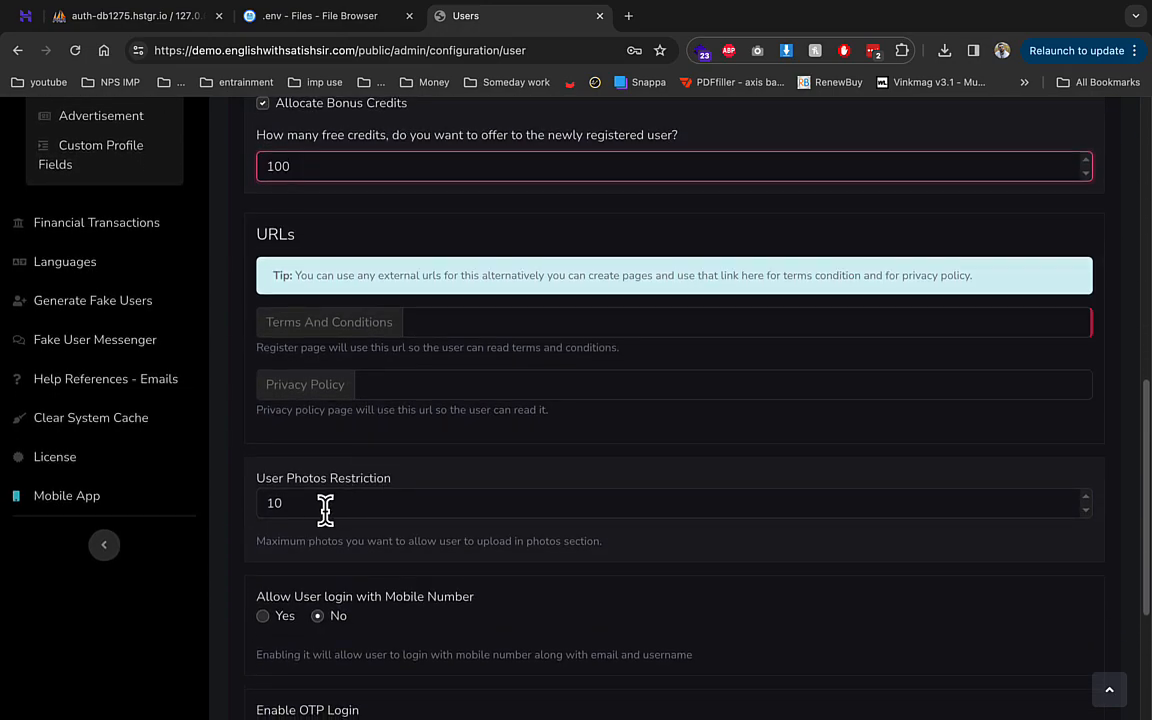
scroll(325, 510, "down", 2)
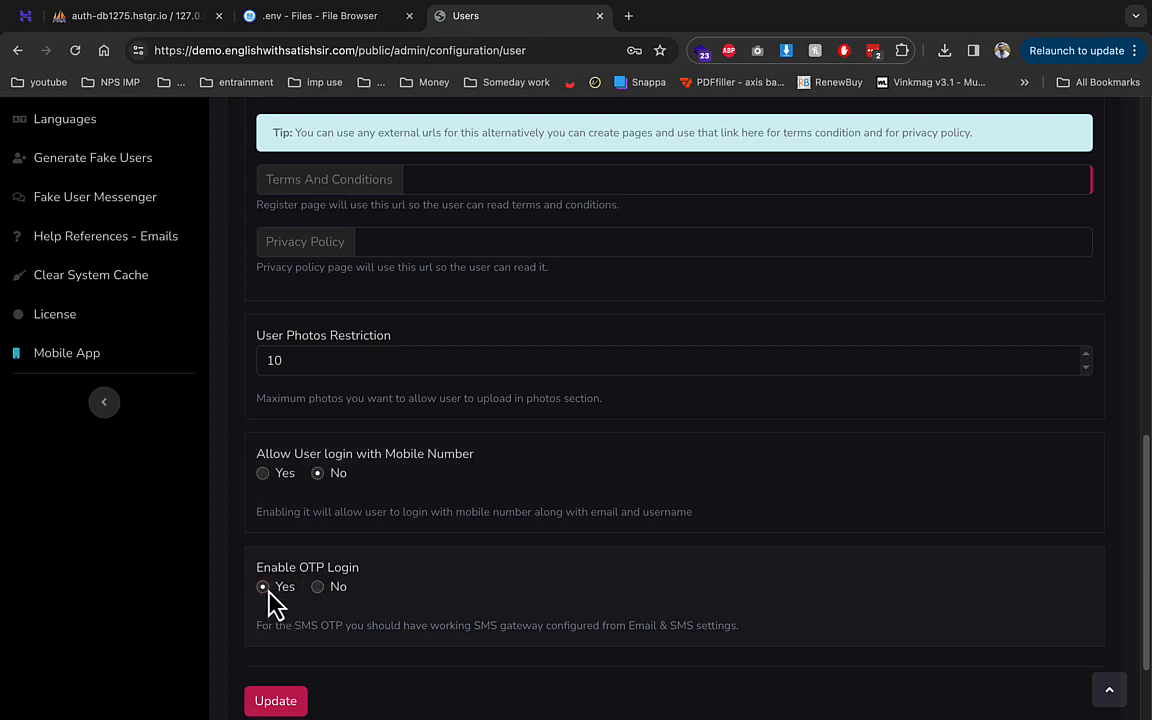
left_click(317, 587)
left_click(278, 700)
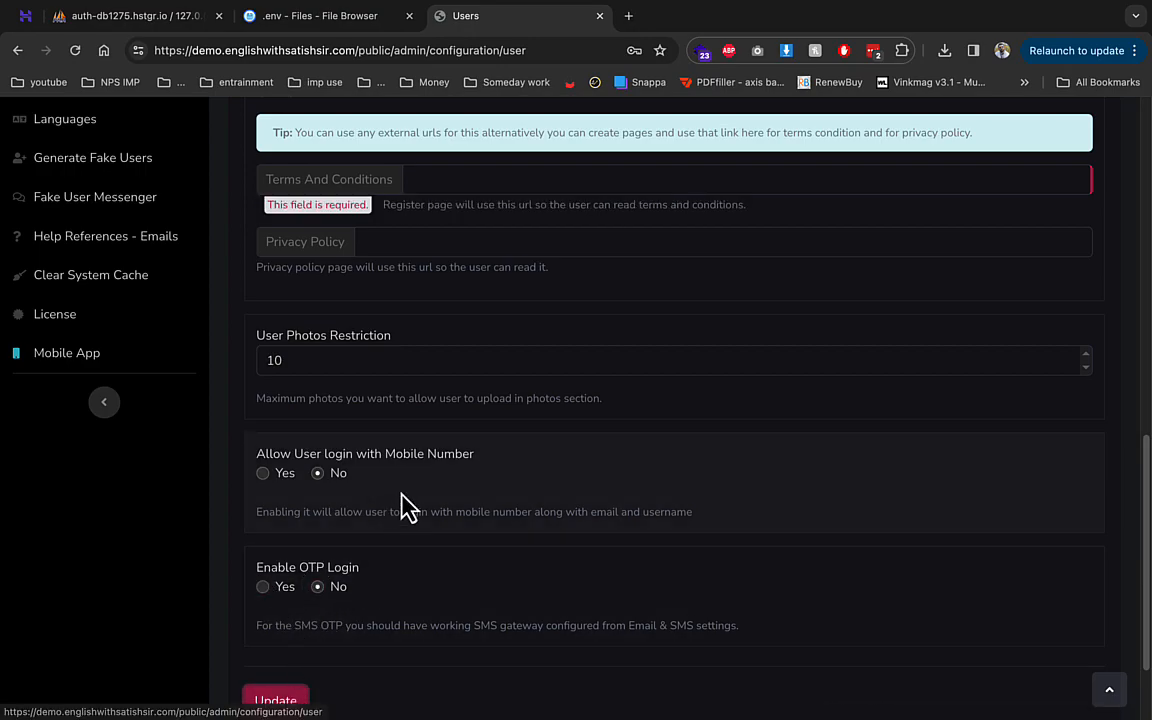
scroll(403, 510, "up", 10)
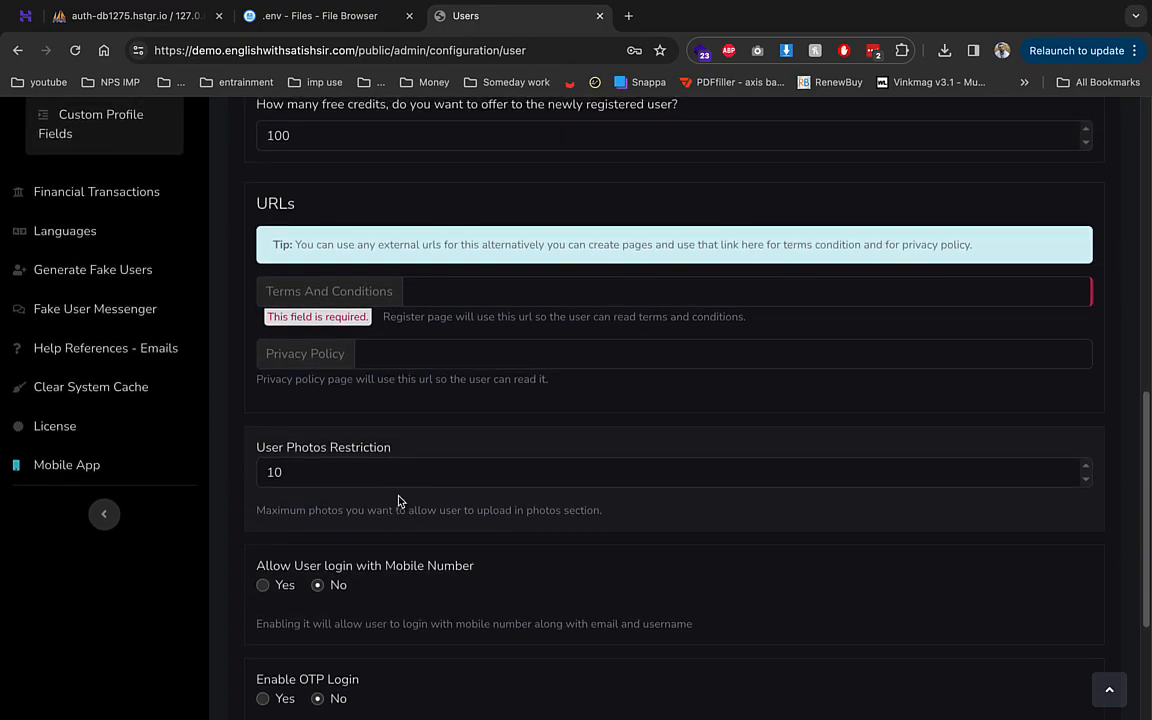
- Change the currency code from USD to INR, select Indian Rupee, and save
left_click(136, 497)
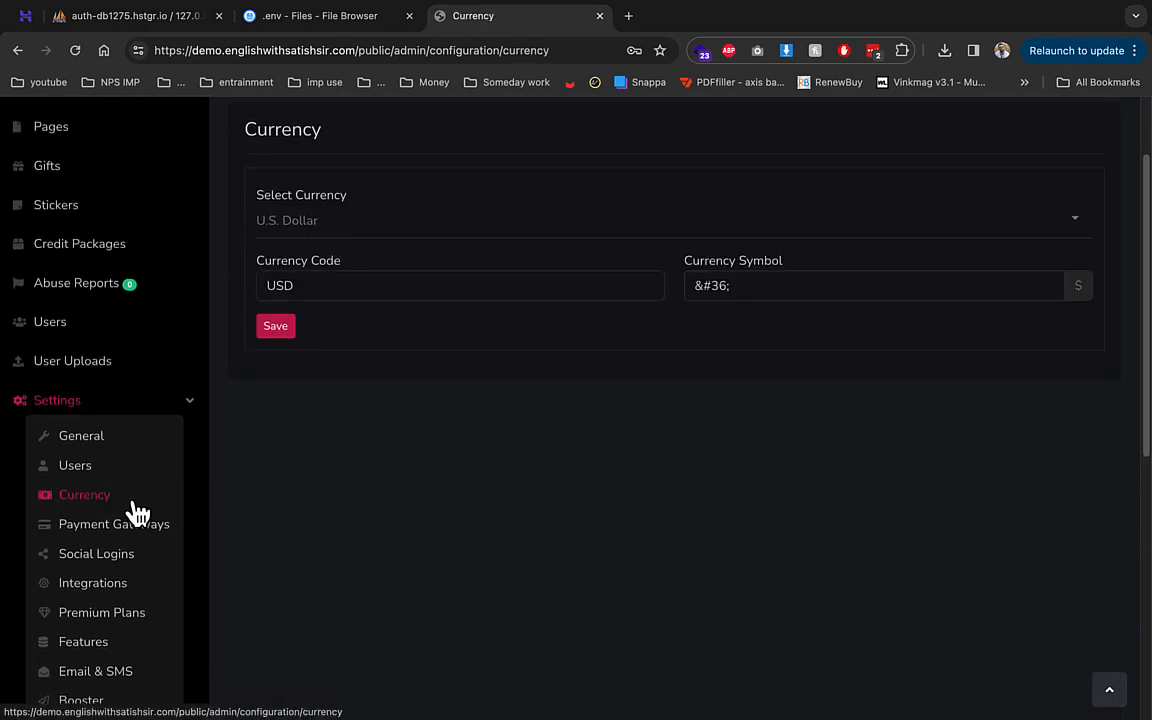
left_click_drag(338, 397, 228, 404)
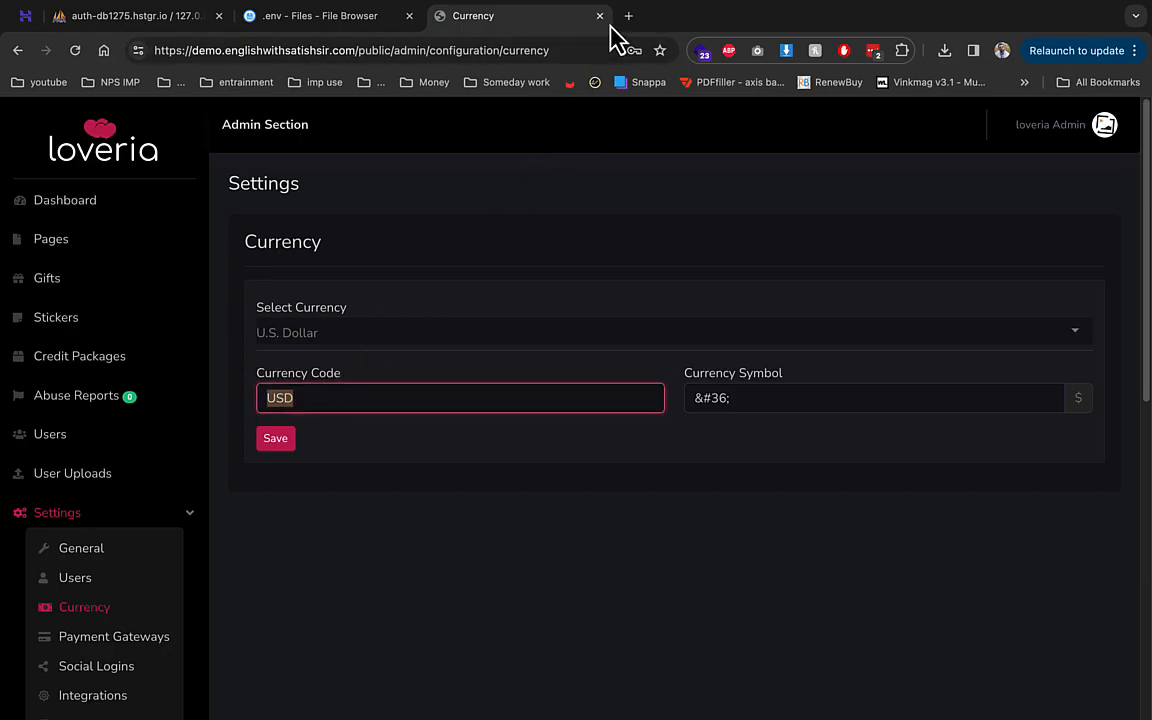
type("IN")
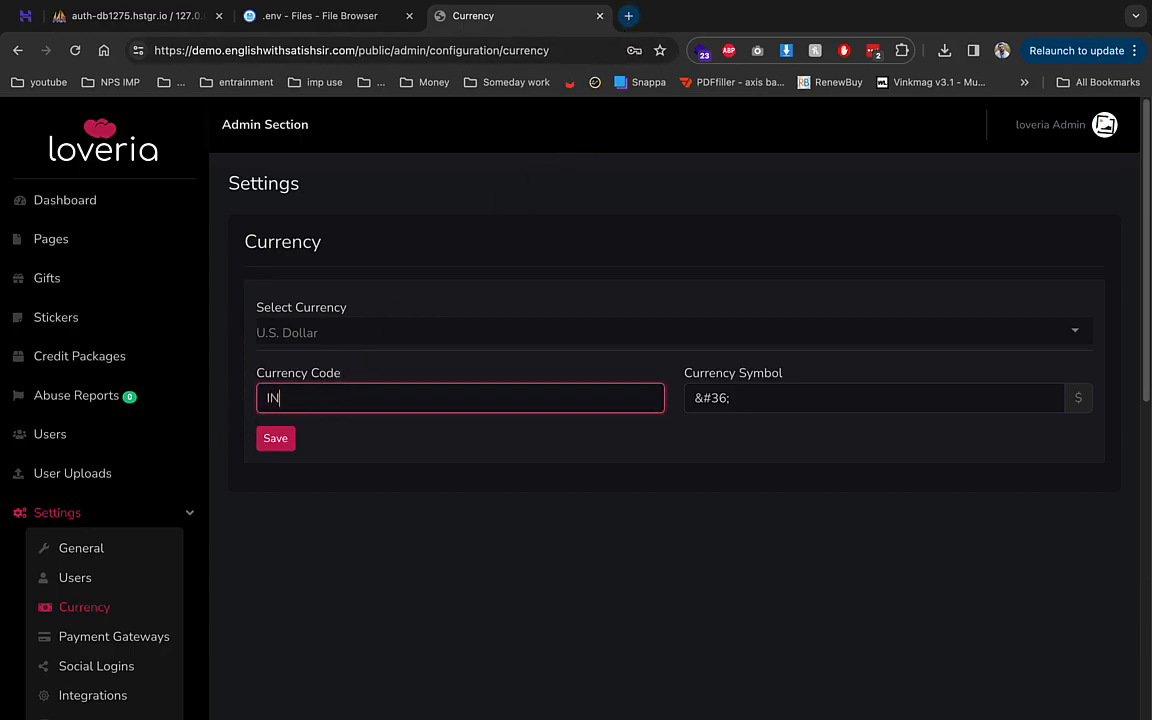
type("R")
left_click(529, 327)
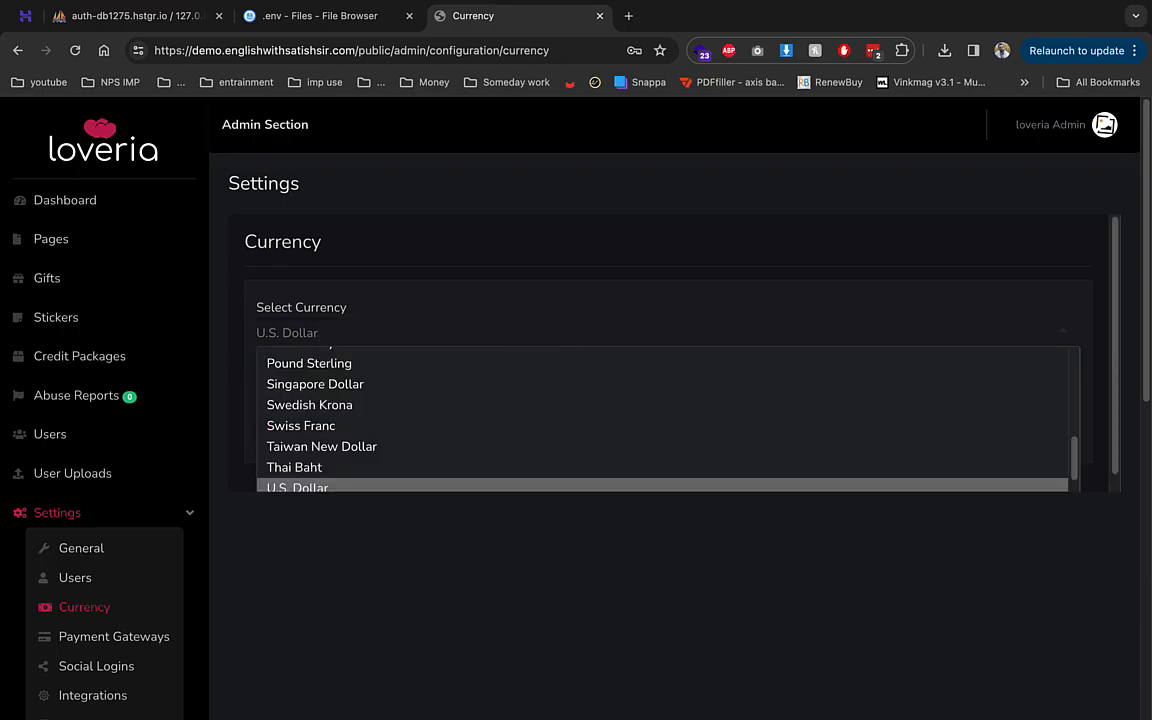
key("Up")
type("in")
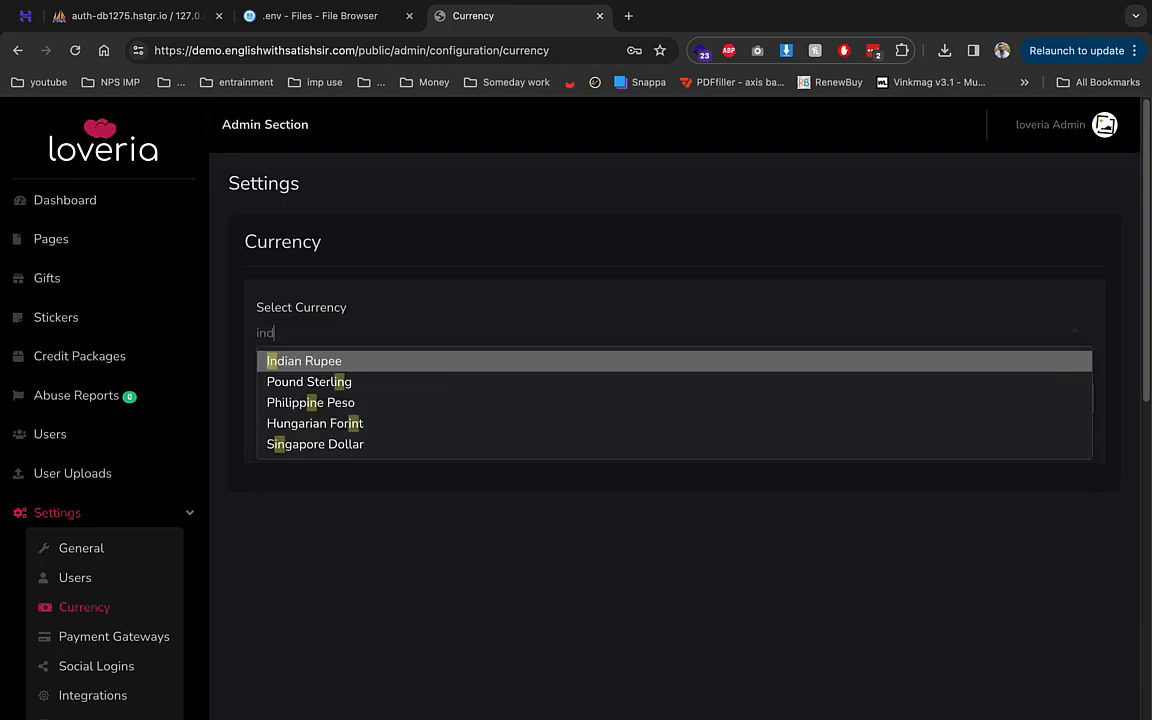
key("Return")
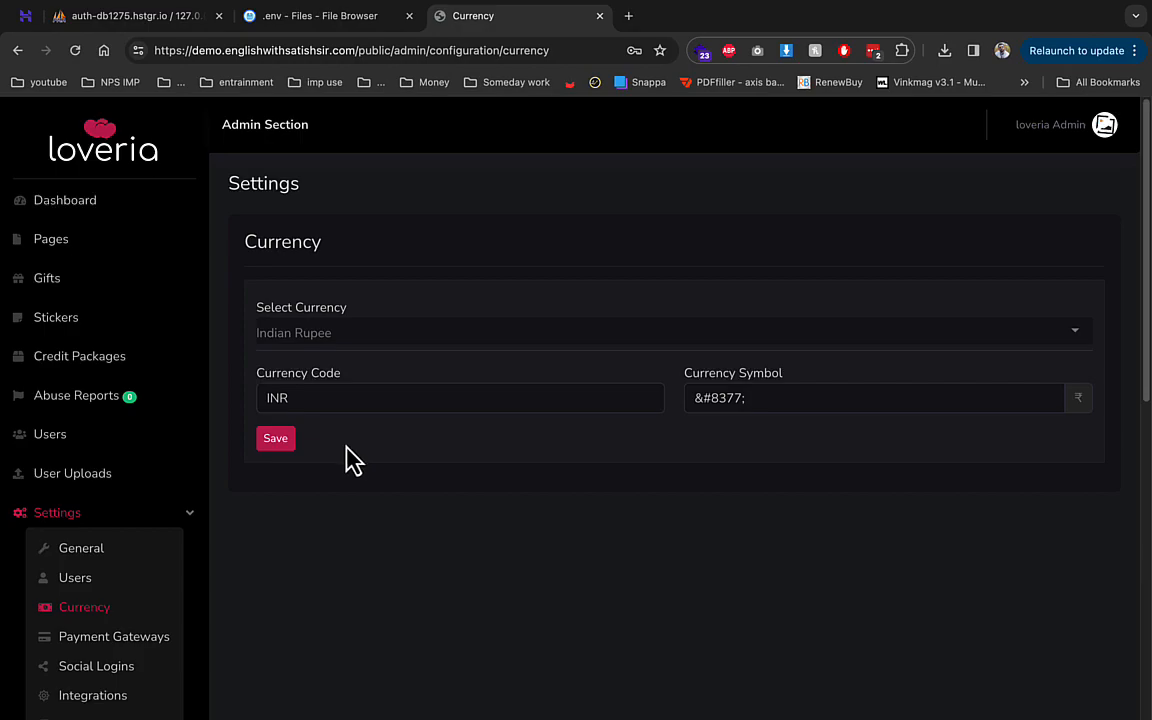
left_click(276, 440)
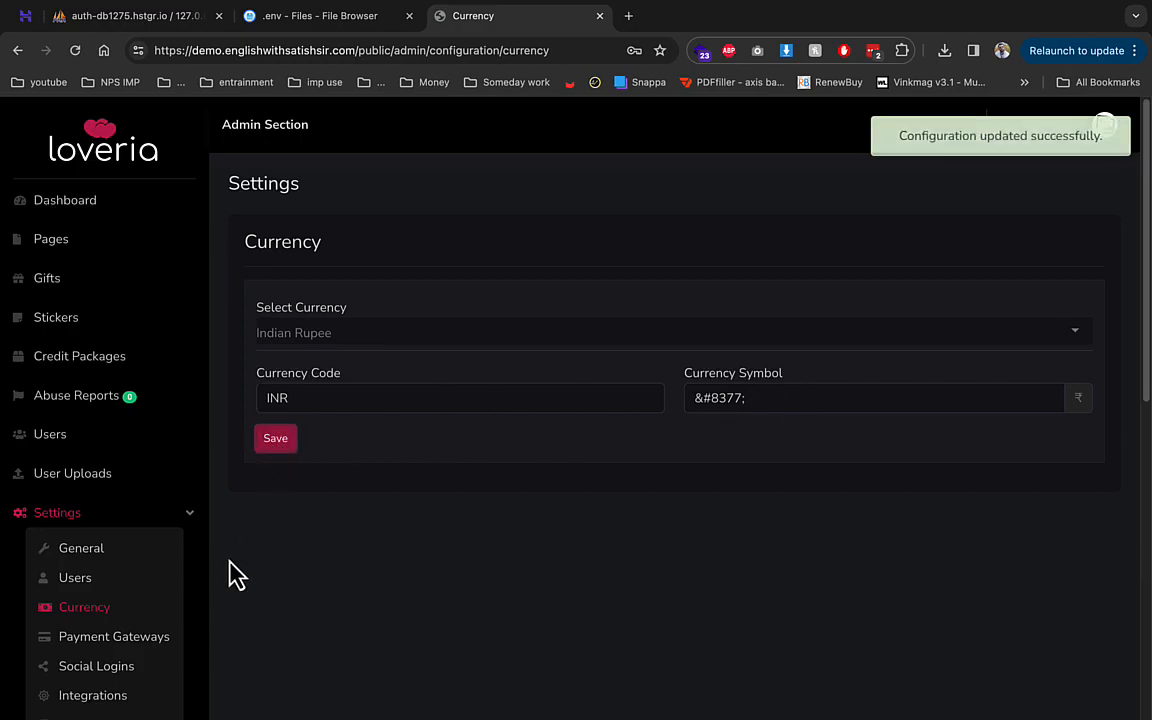
left_click(158, 640)
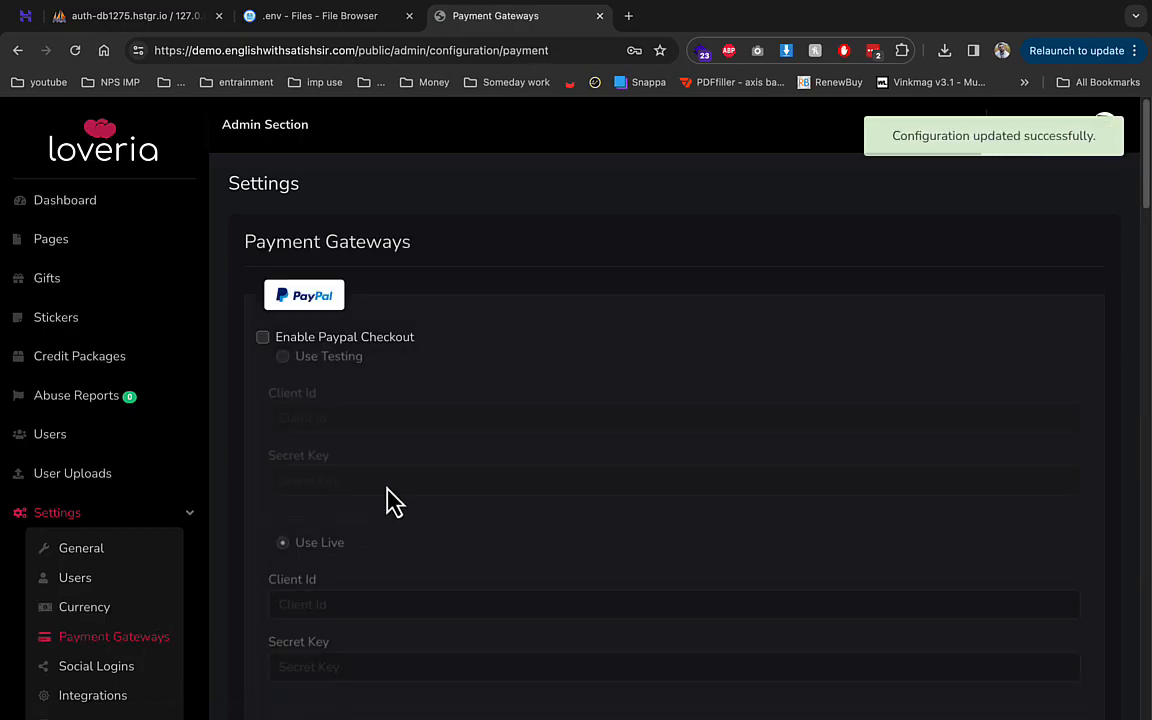
- Scroll through the available payment gateways on the Payment Gateways page
scroll(386, 501, "down", 8)
scroll(393, 501, "down", 10)
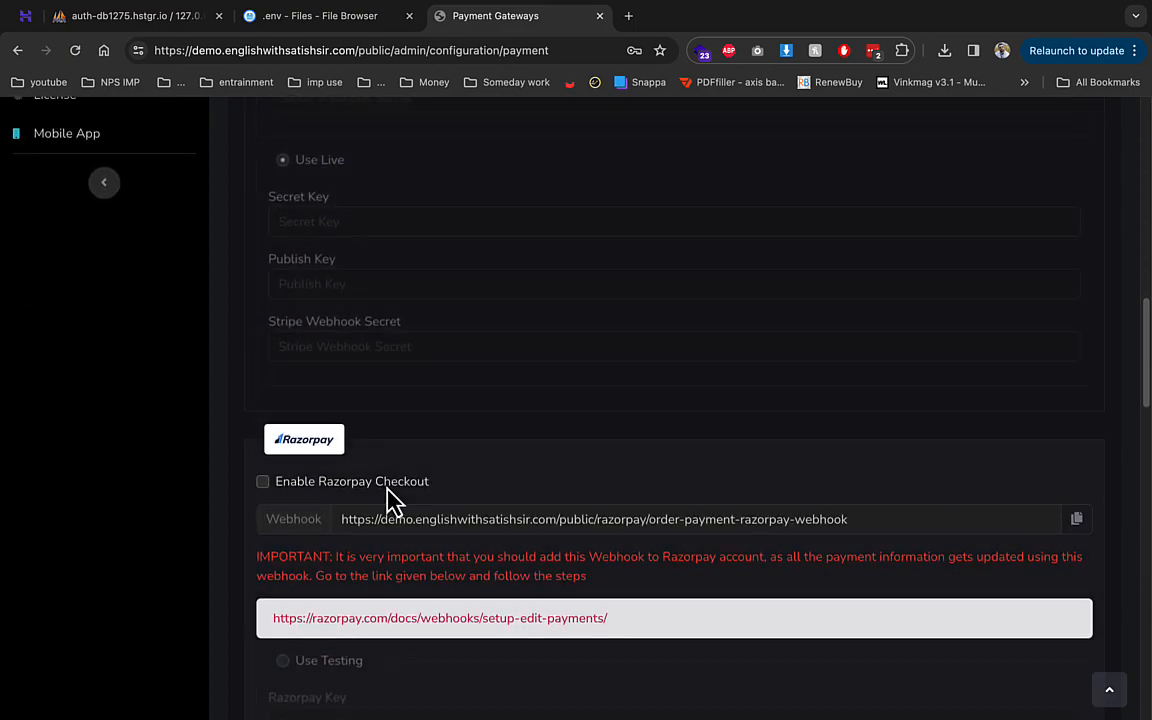
scroll(393, 501, "down", 3)
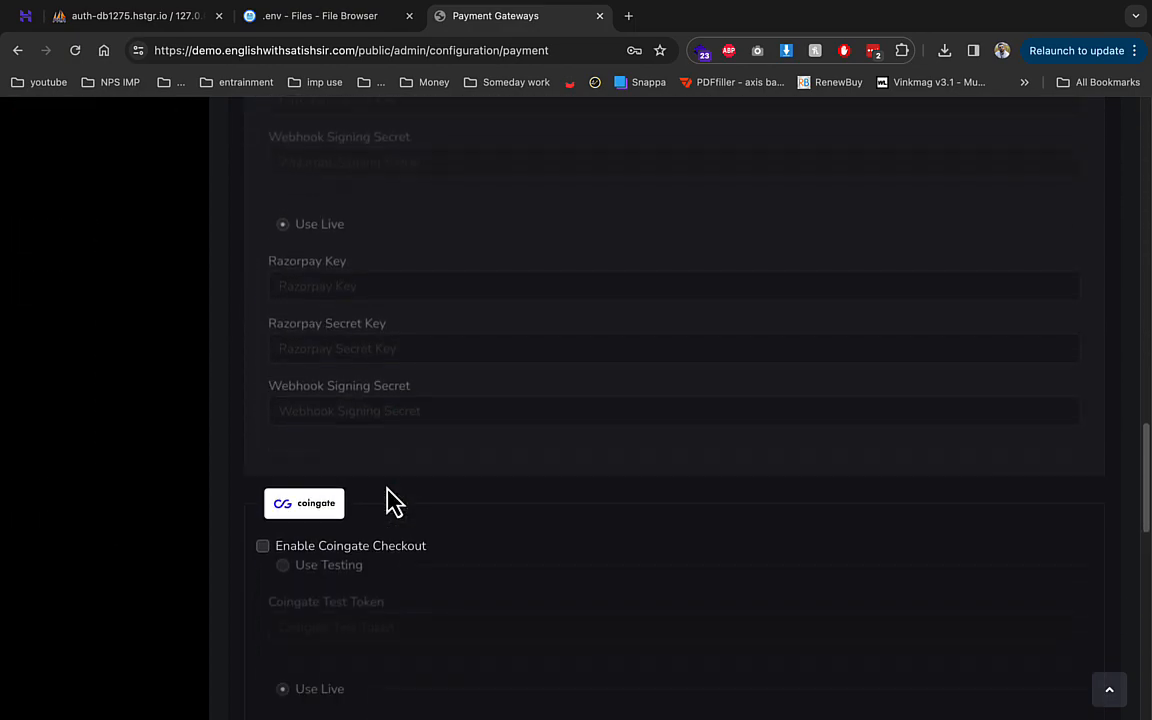
scroll(393, 501, "down", 6)
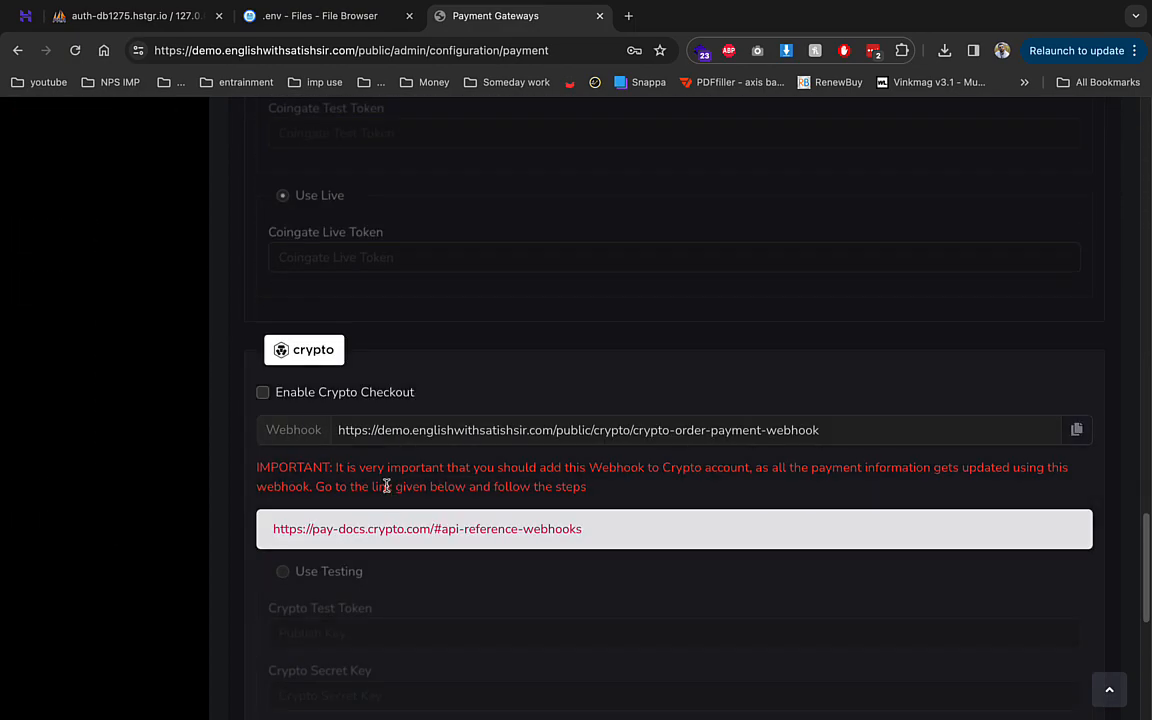
scroll(385, 533, "up", 4)
scroll(385, 533, "up", 15)
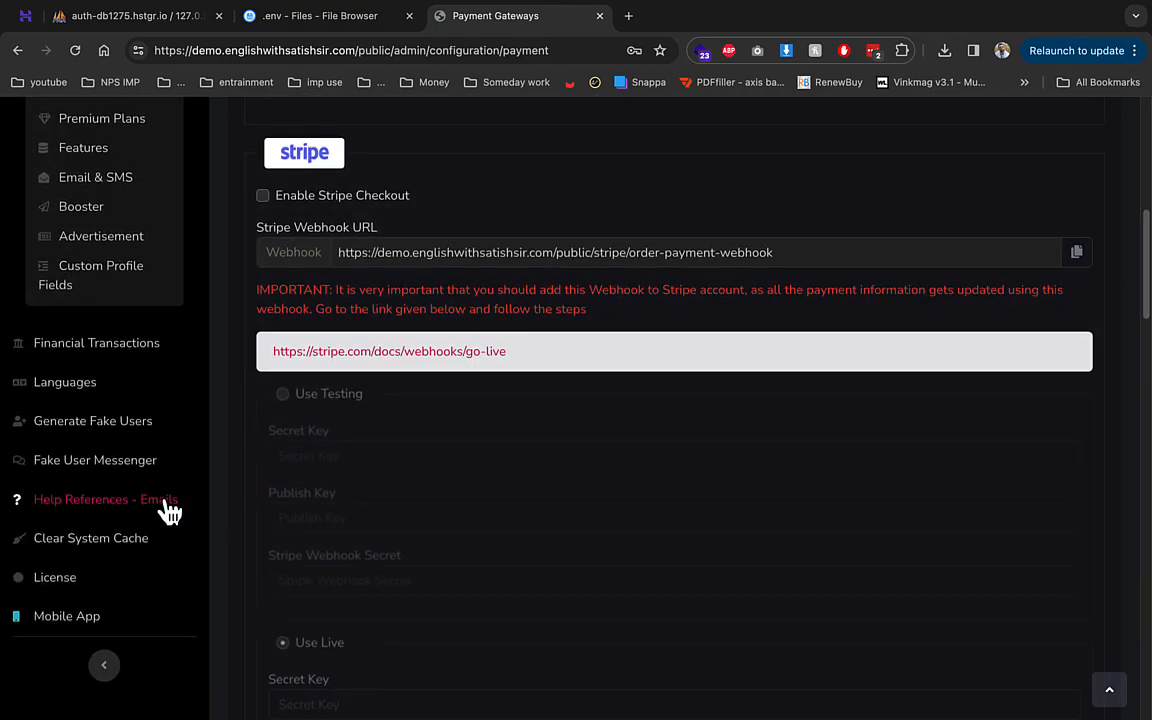
scroll(166, 510, "up", 4)
- Review the Social Login settings, where Facebook and Google login are disabled
left_click(122, 388)
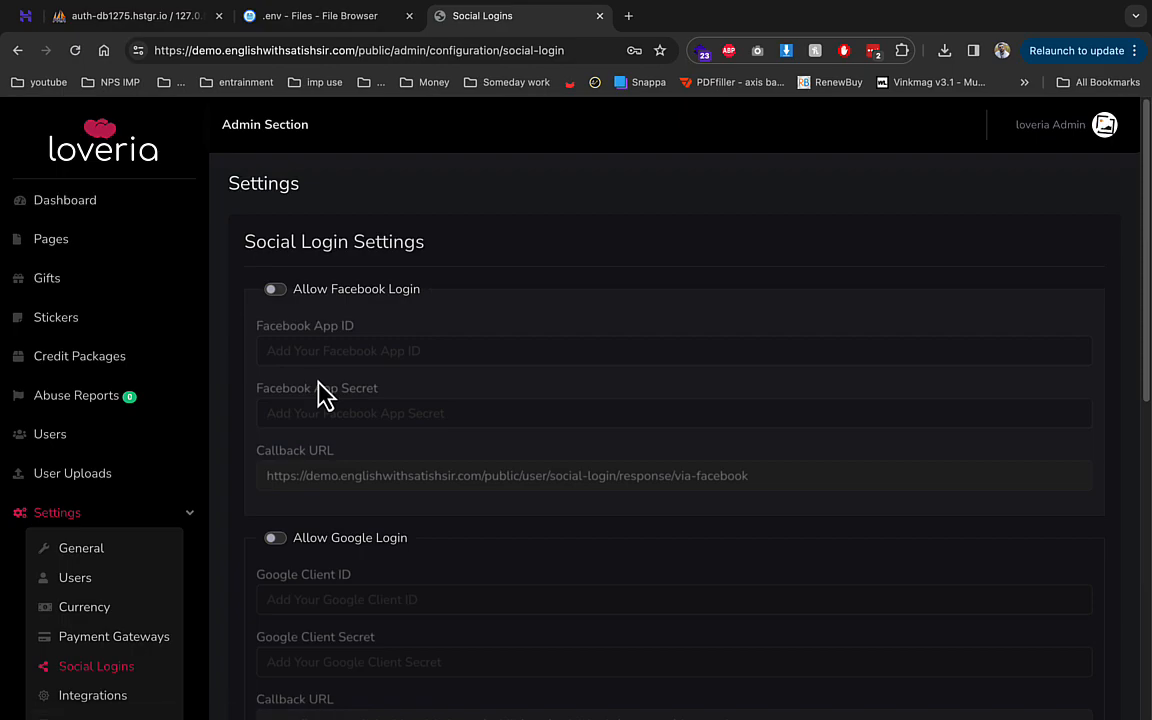
left_click_drag(320, 540, 408, 542)
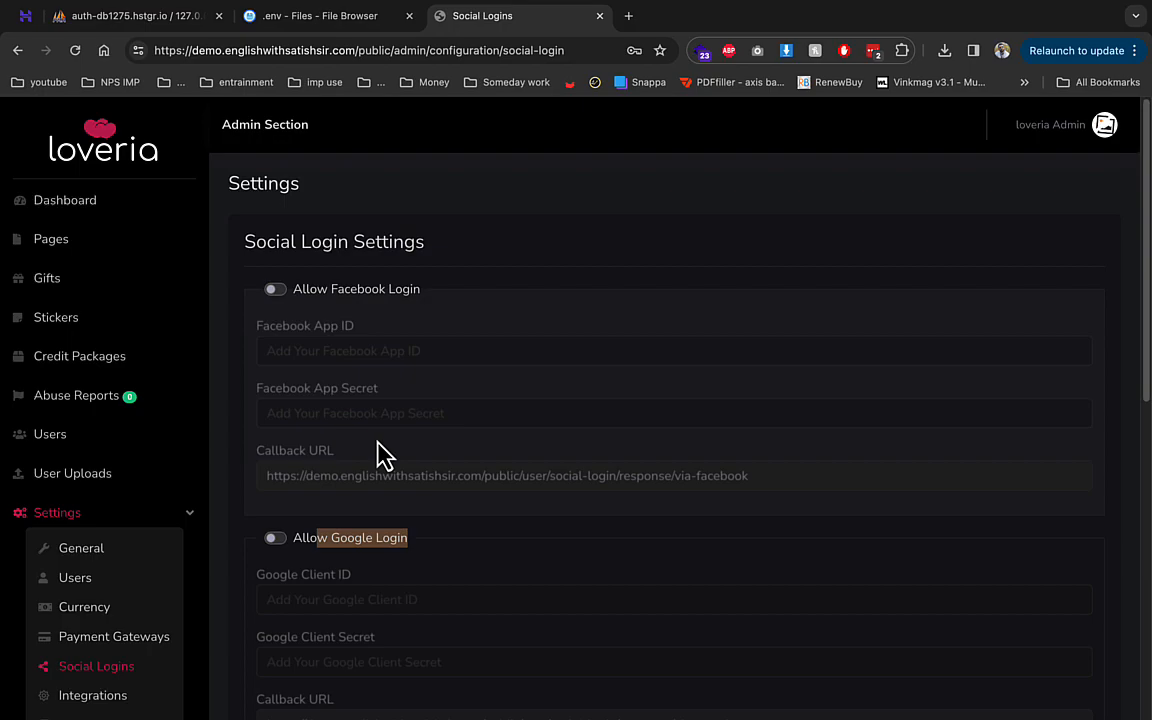
scroll(385, 455, "down", 3)
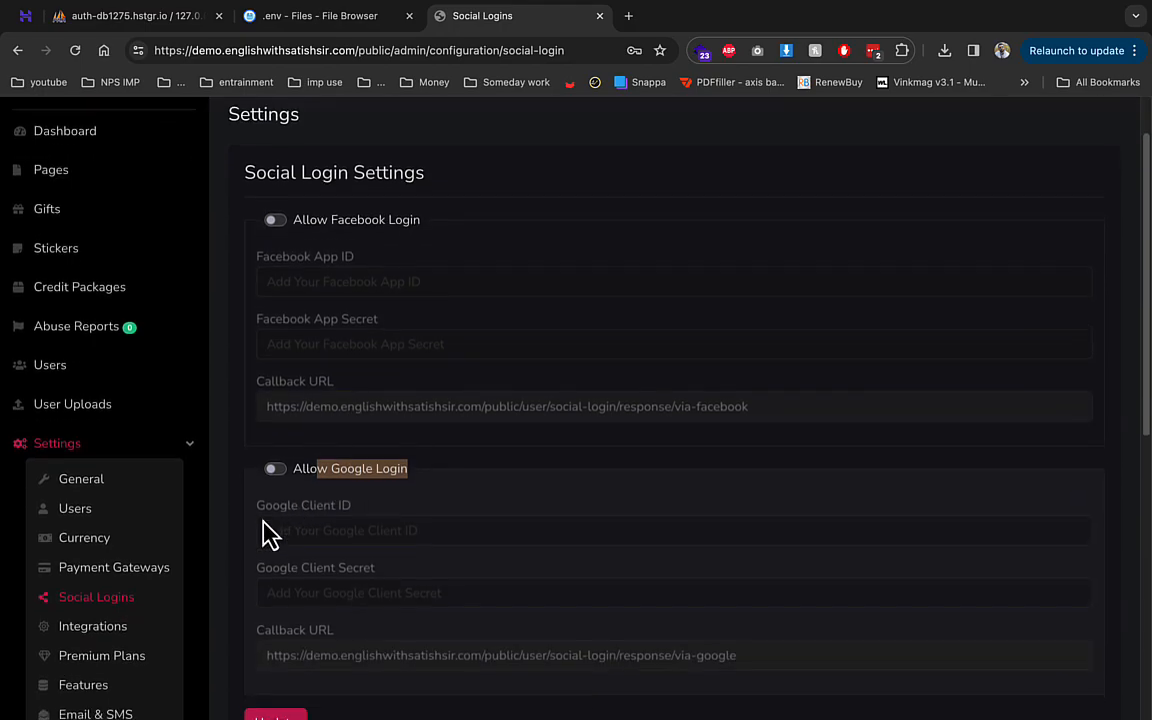
- Review the Premium Plan credit prices, from the 1 Day plan to the 100-credit Life Time plan
left_click(124, 588)
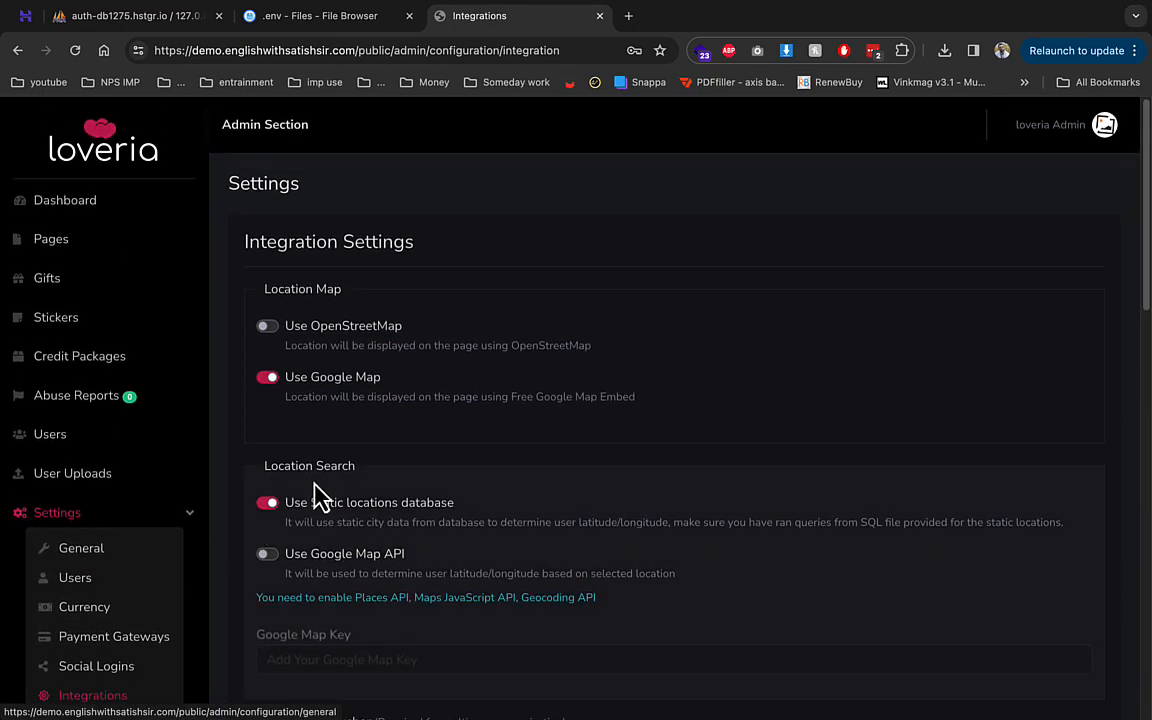
scroll(340, 483, "down", 3)
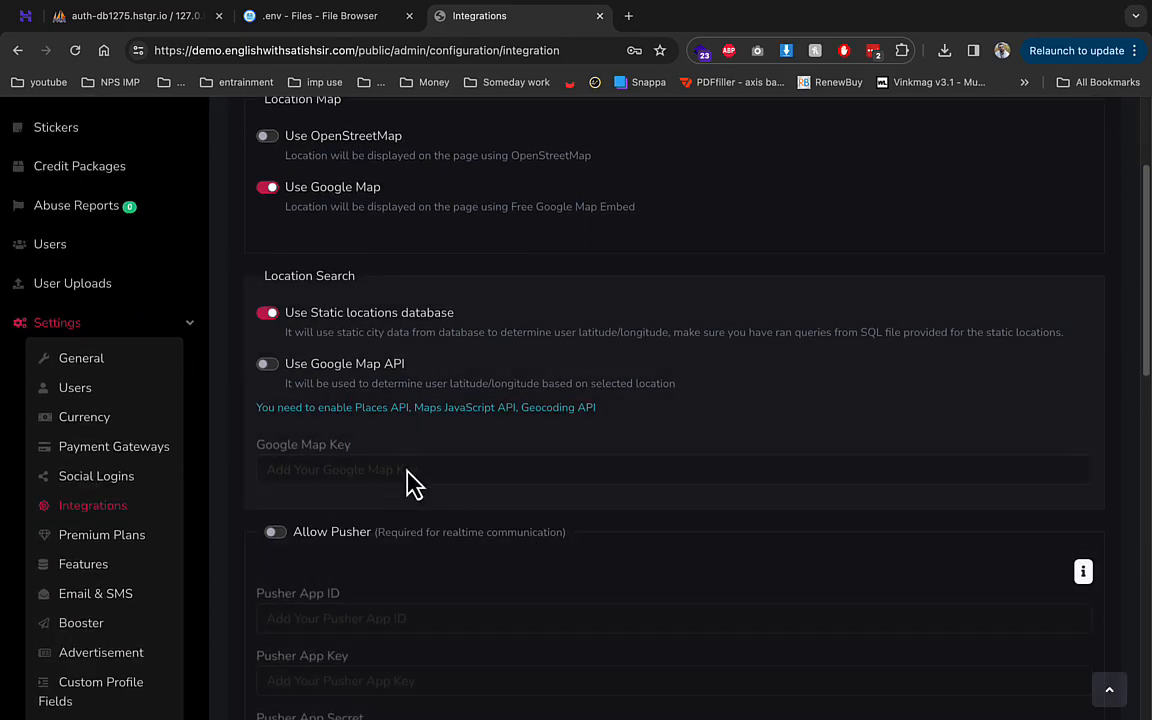
left_click(157, 538)
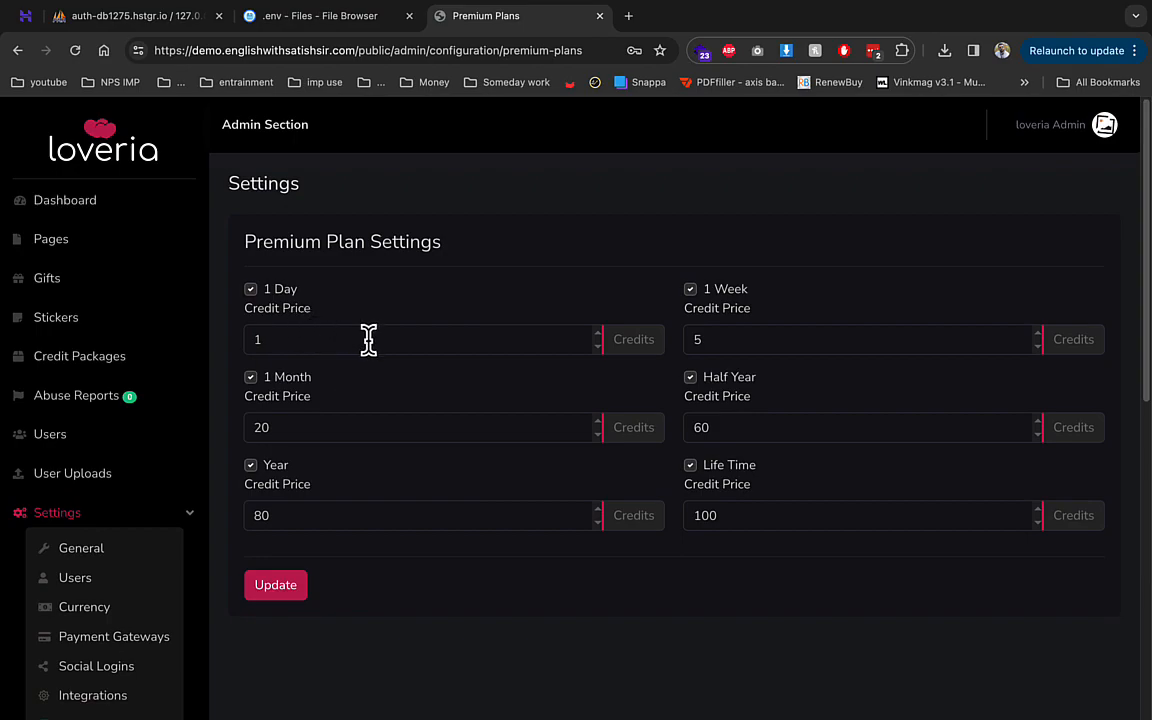
left_click_drag(249, 322, 334, 327)
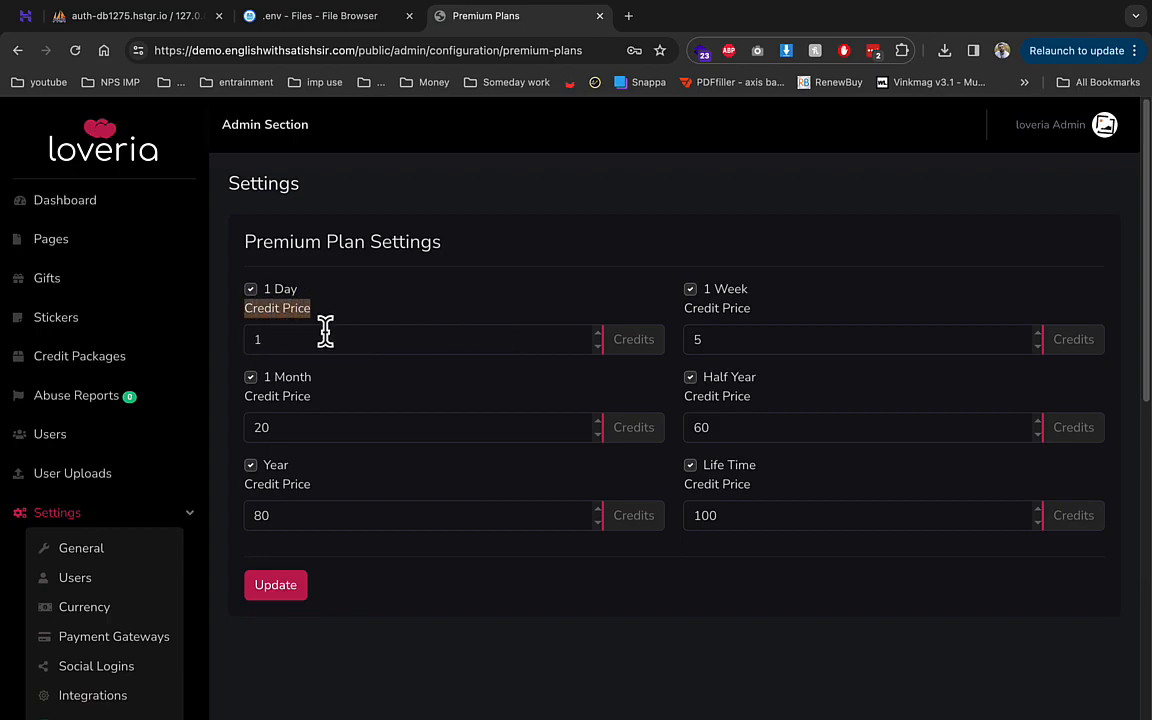
left_click_drag(717, 516, 689, 514)
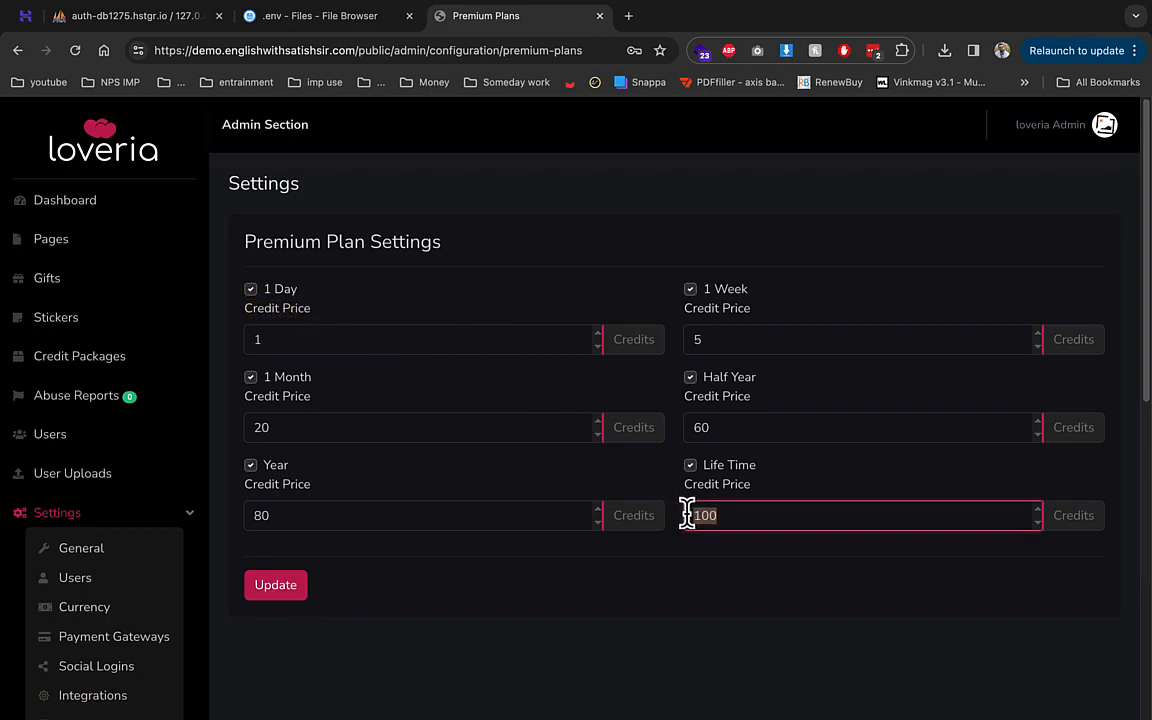
left_click_drag(762, 486, 700, 472)
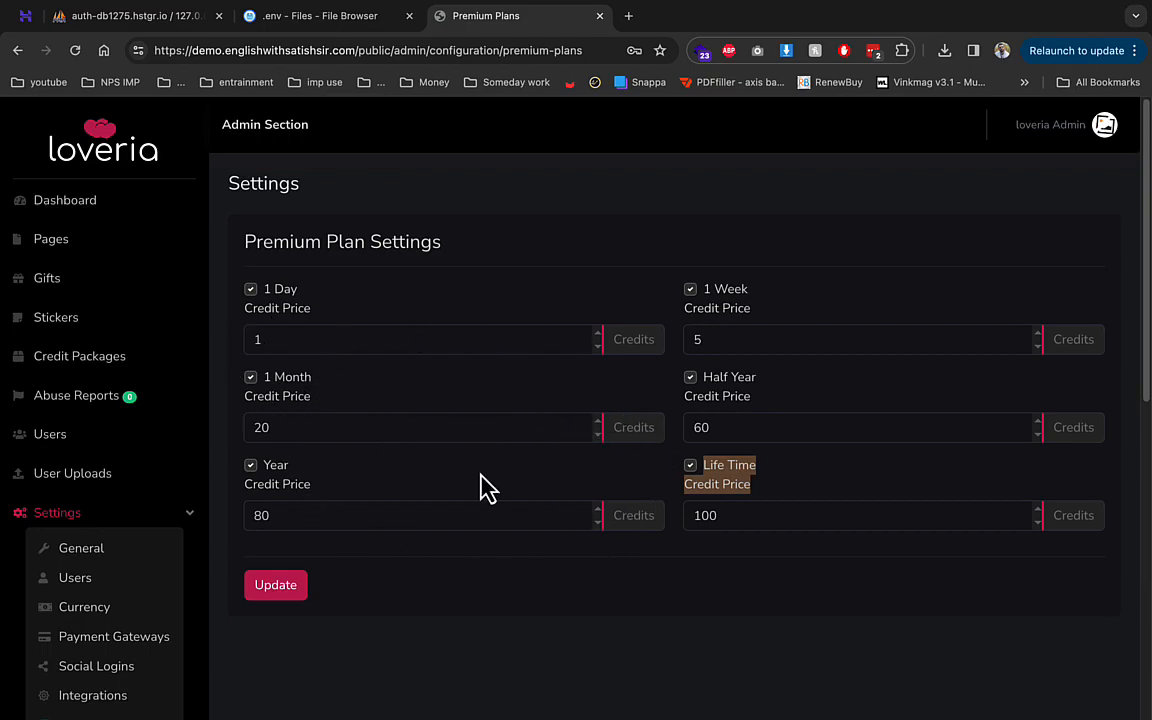
scroll(240, 500, "down", 5)
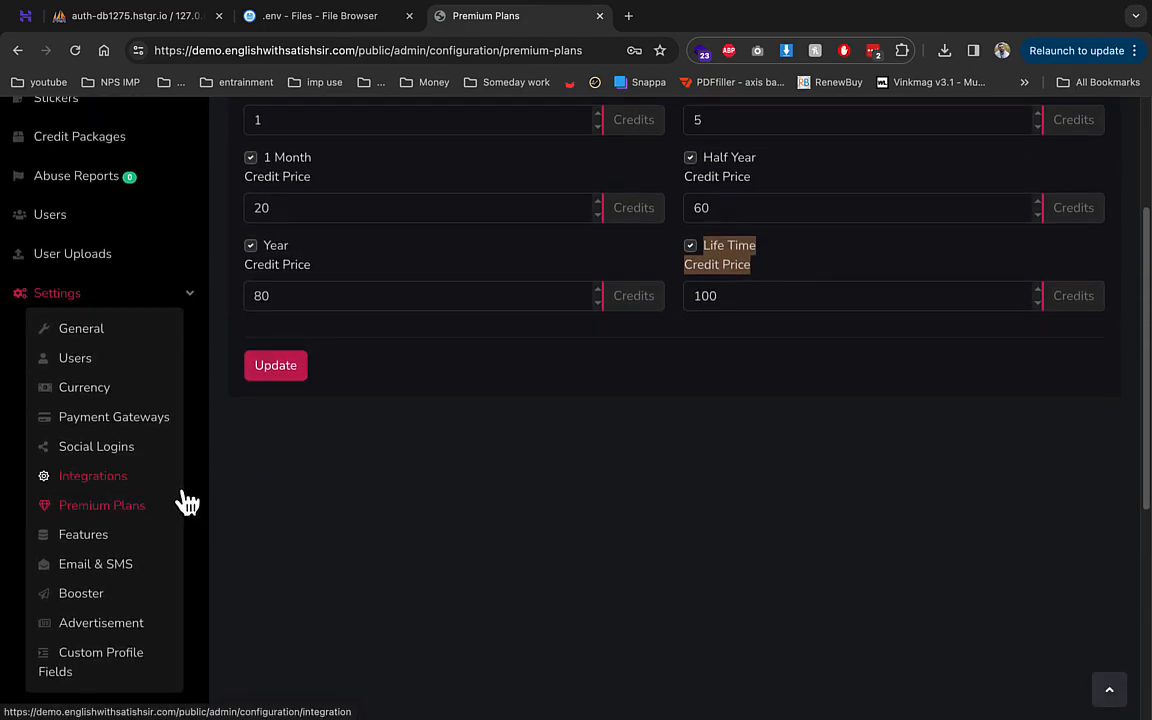
- In Email & SMS settings, preview the SMS provider options, then leave SMS disabled
left_click(125, 540)
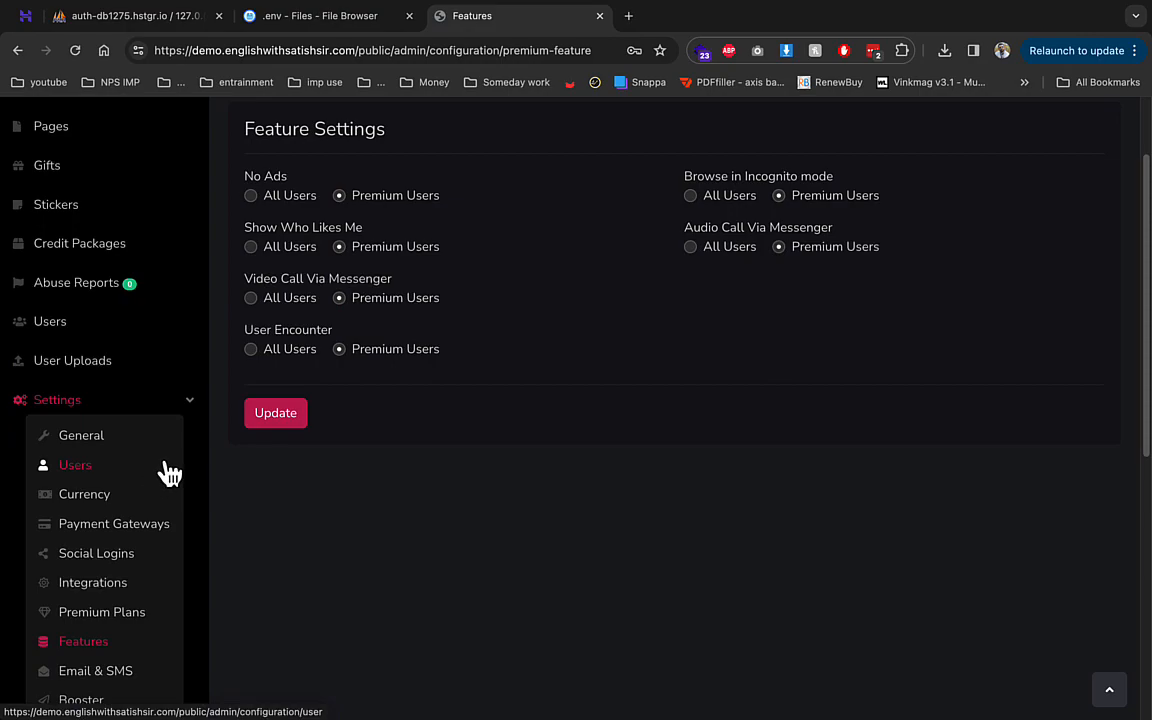
scroll(170, 475, "down", 3)
left_click(136, 538)
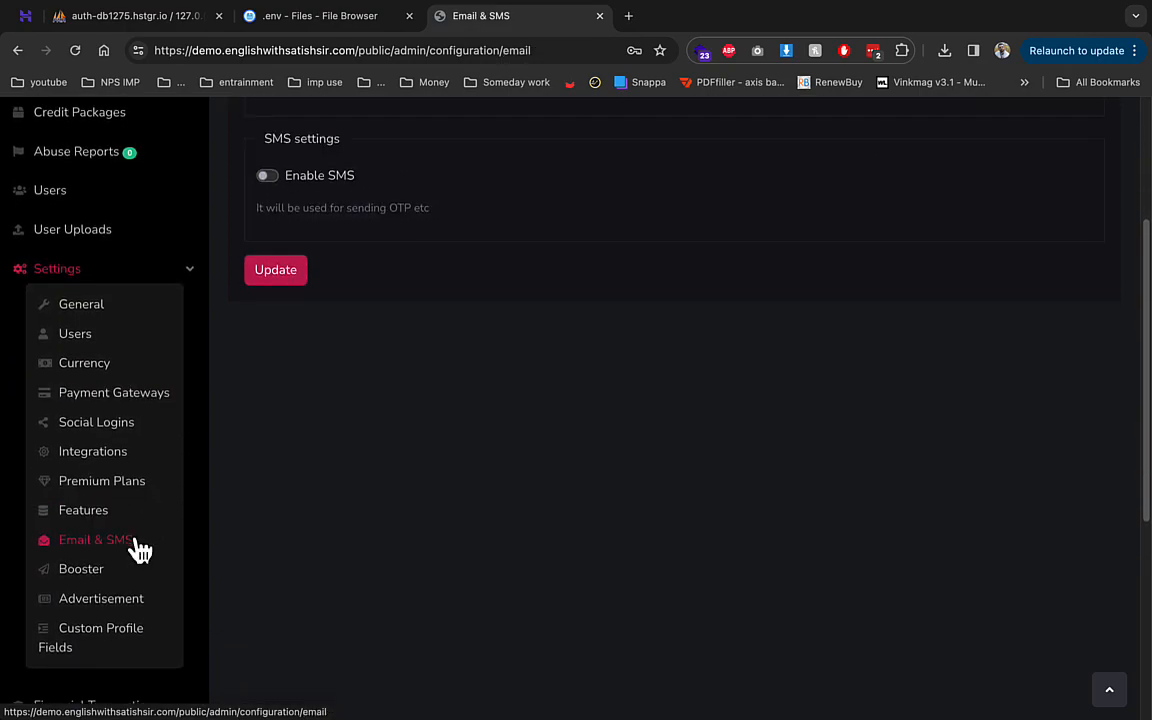
scroll(200, 525, "up", 5)
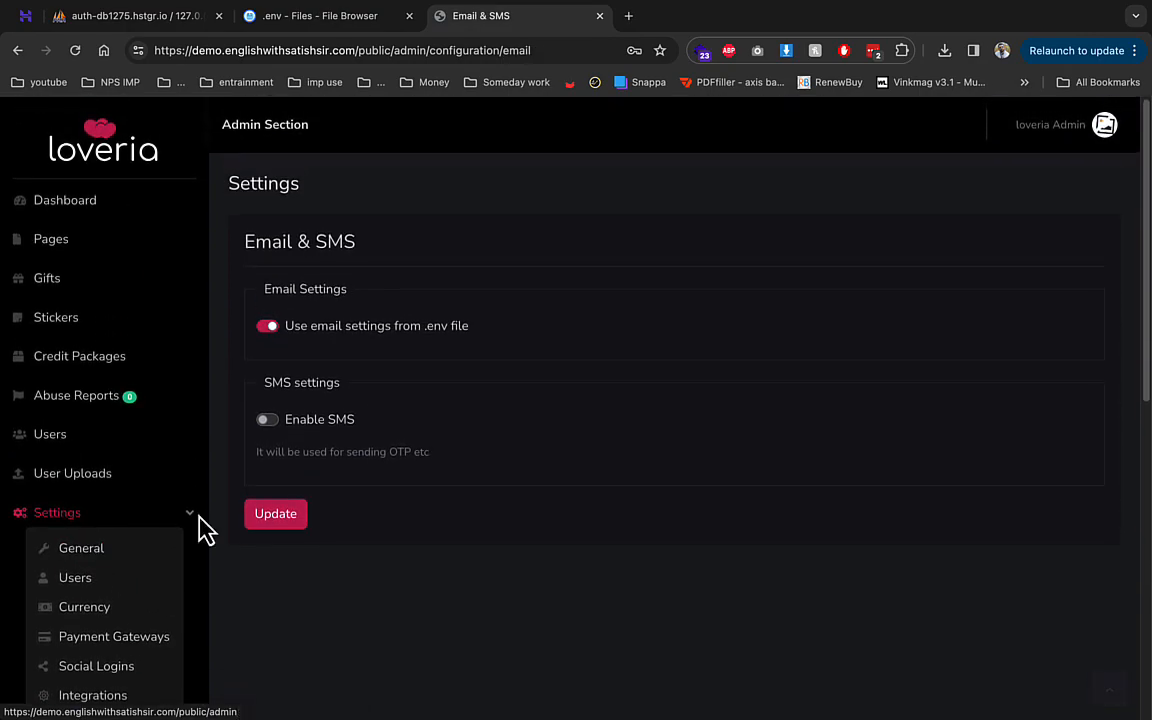
left_click(267, 420)
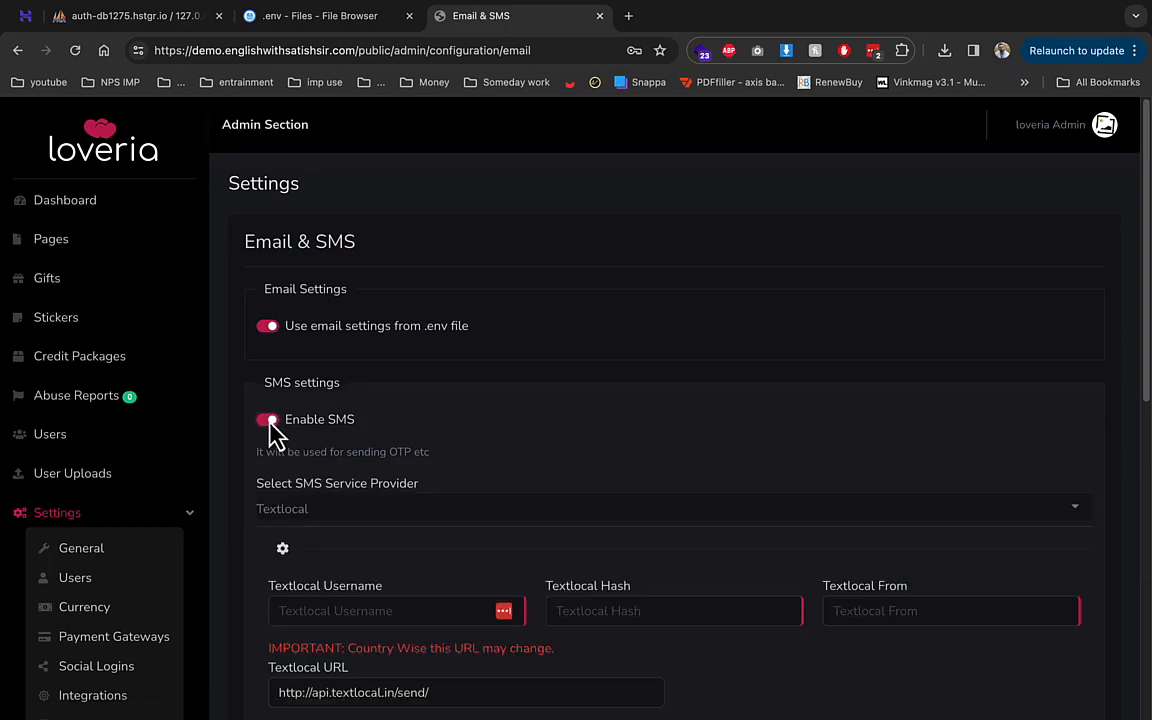
left_click(365, 508)
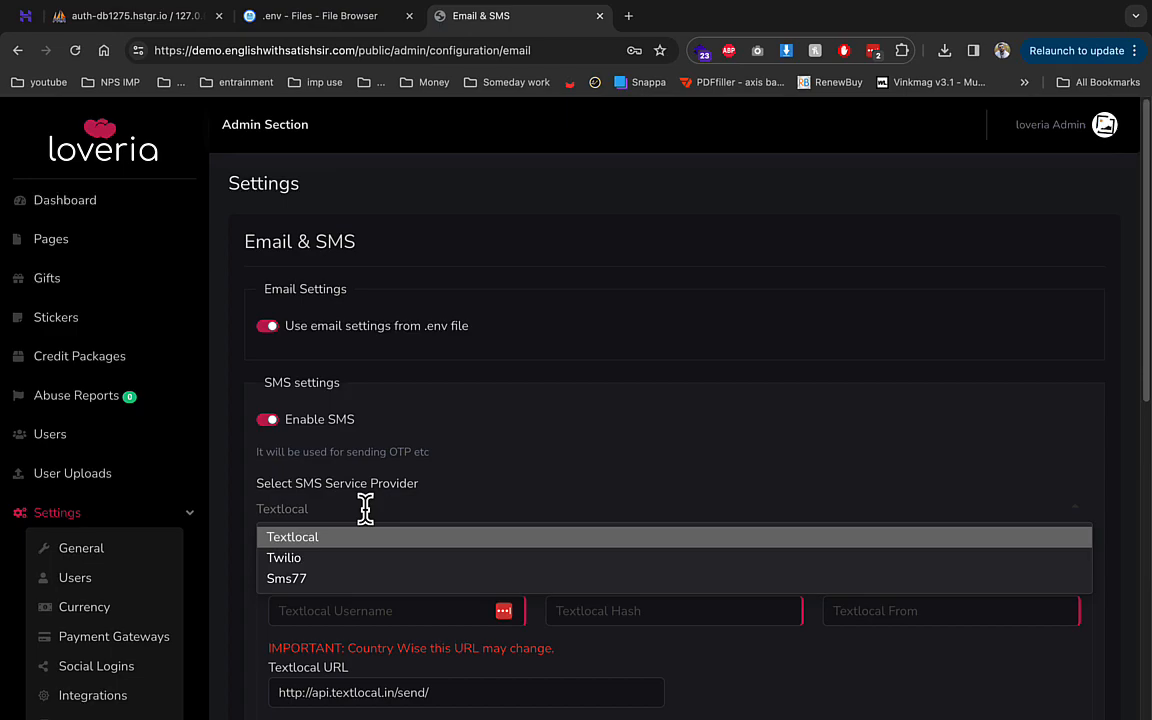
left_click(267, 420)
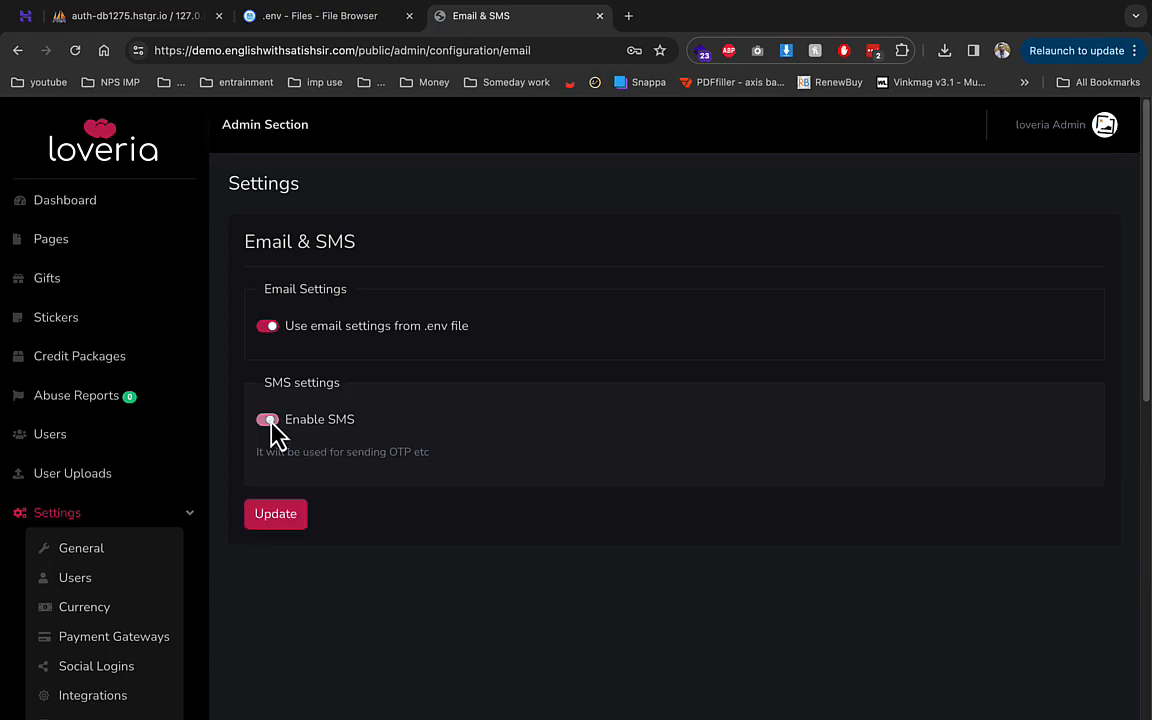
scroll(320, 525, "down", 4)
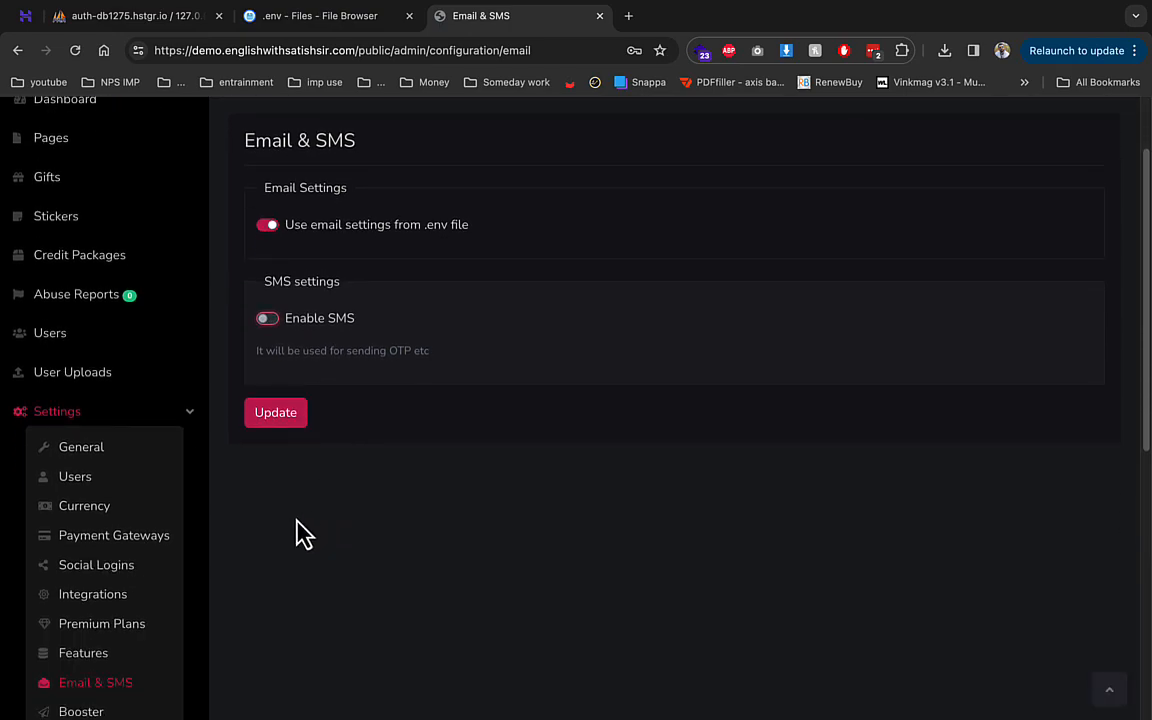
- Save booster prices of 2 credits for standard users and 1 for premium users
left_click(135, 612)
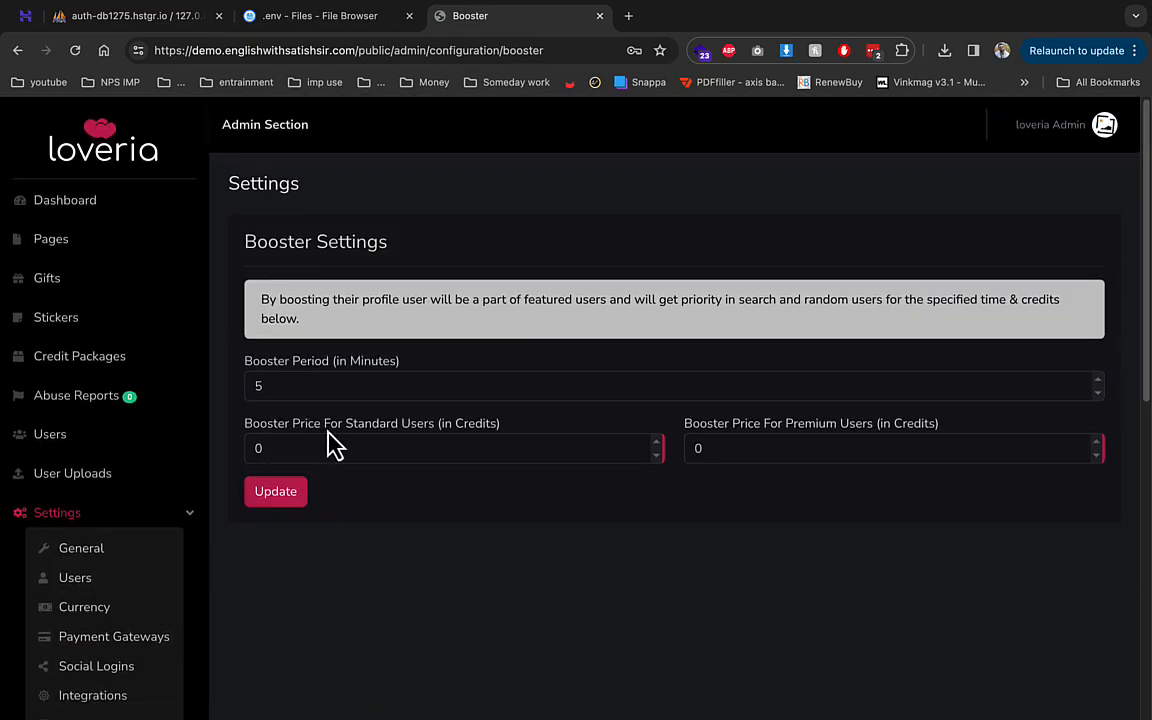
left_click(657, 444)
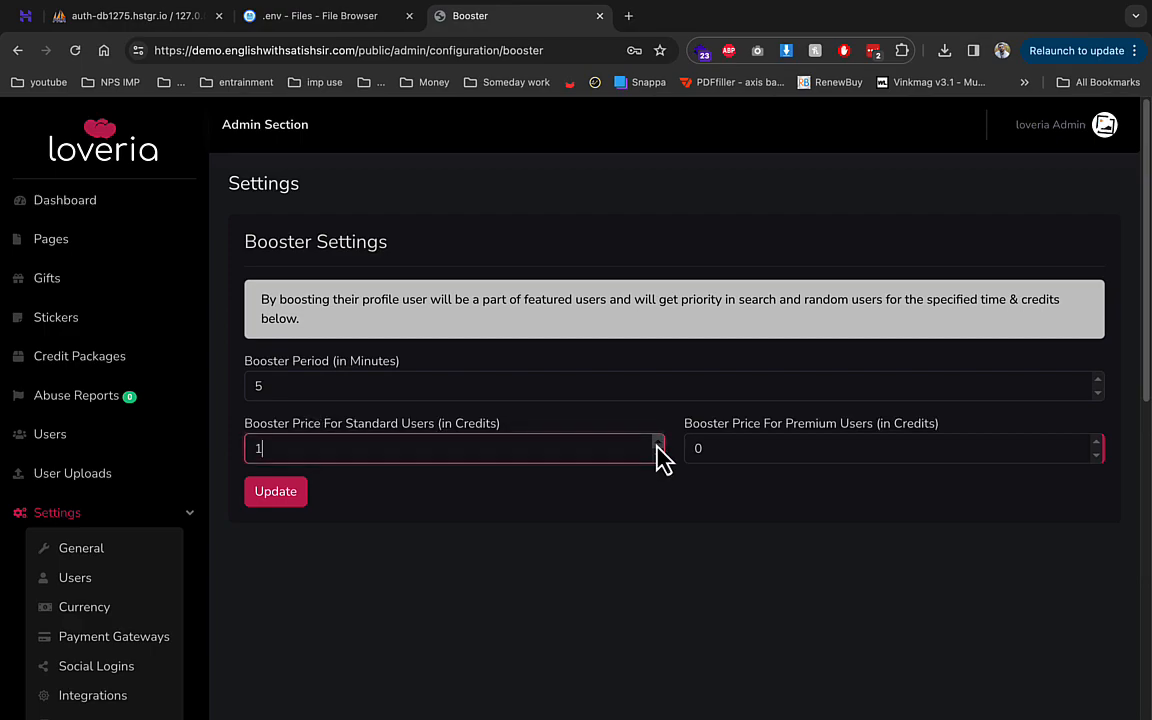
left_click(292, 497)
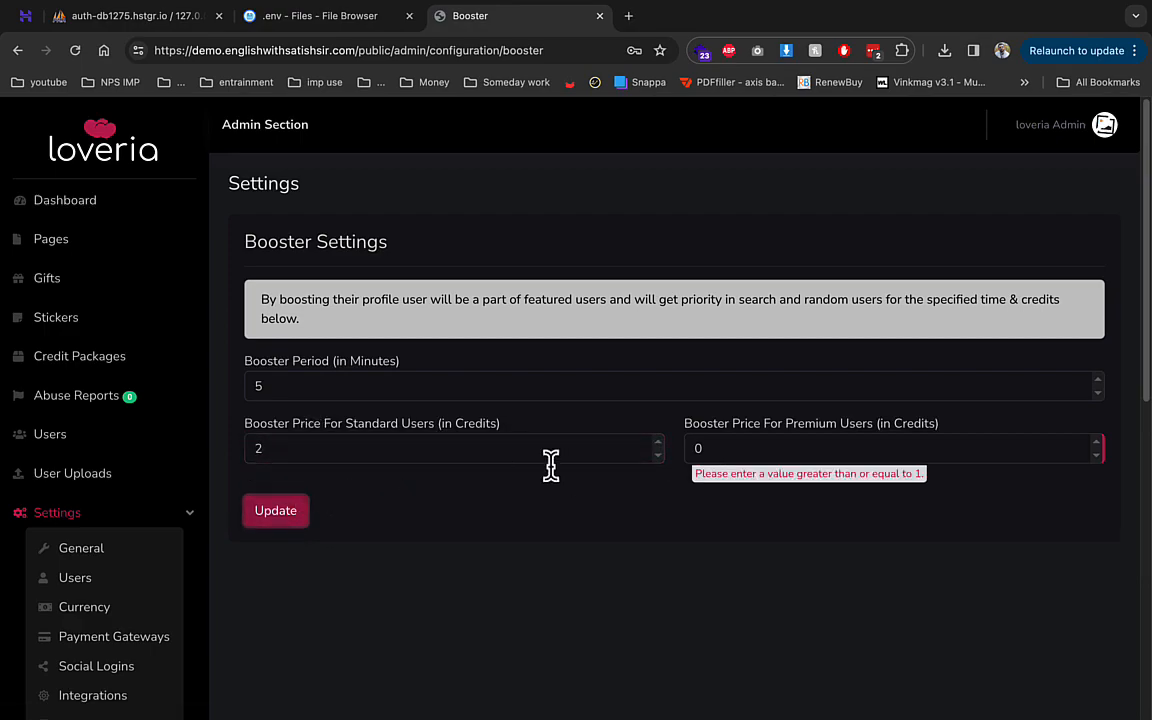
left_click(1097, 443)
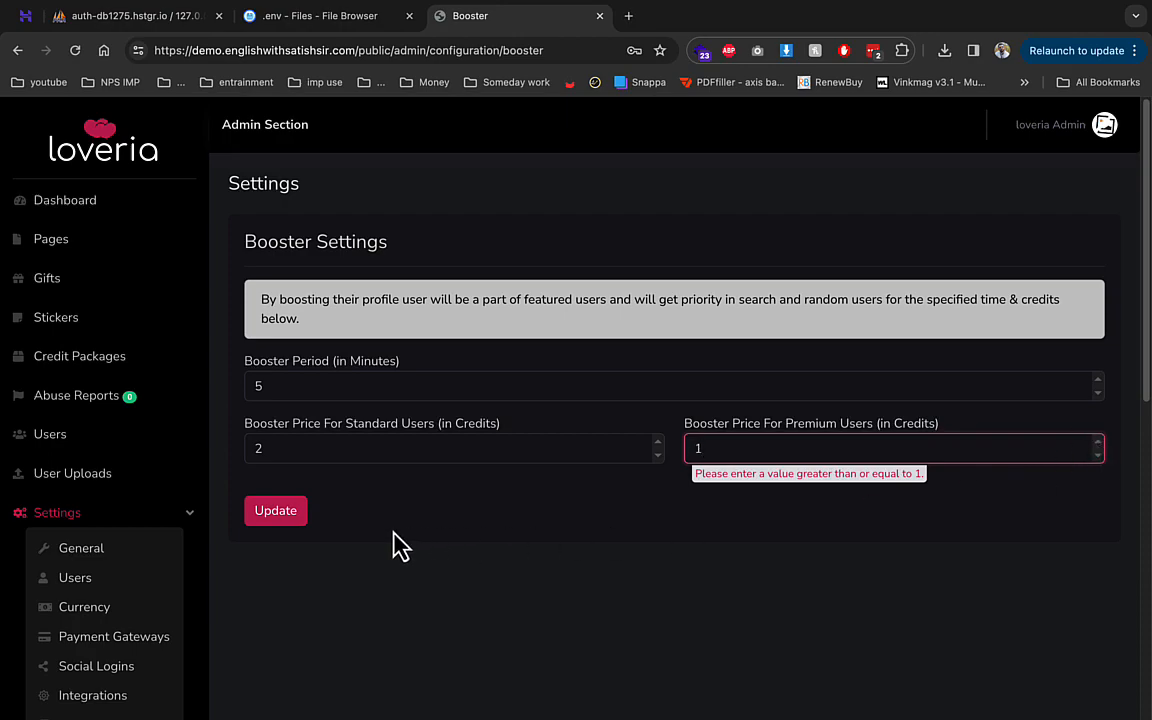
left_click(279, 498)
- Look over the Advertisement settings
scroll(378, 540, "down", 3)
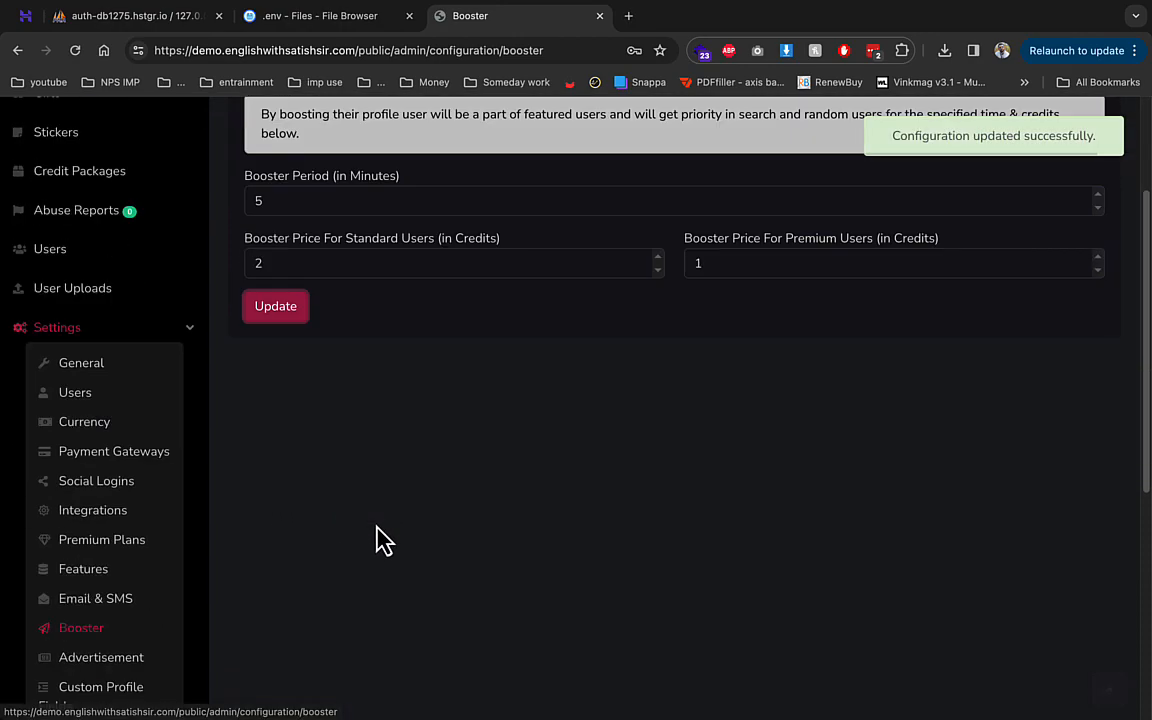
left_click(108, 520)
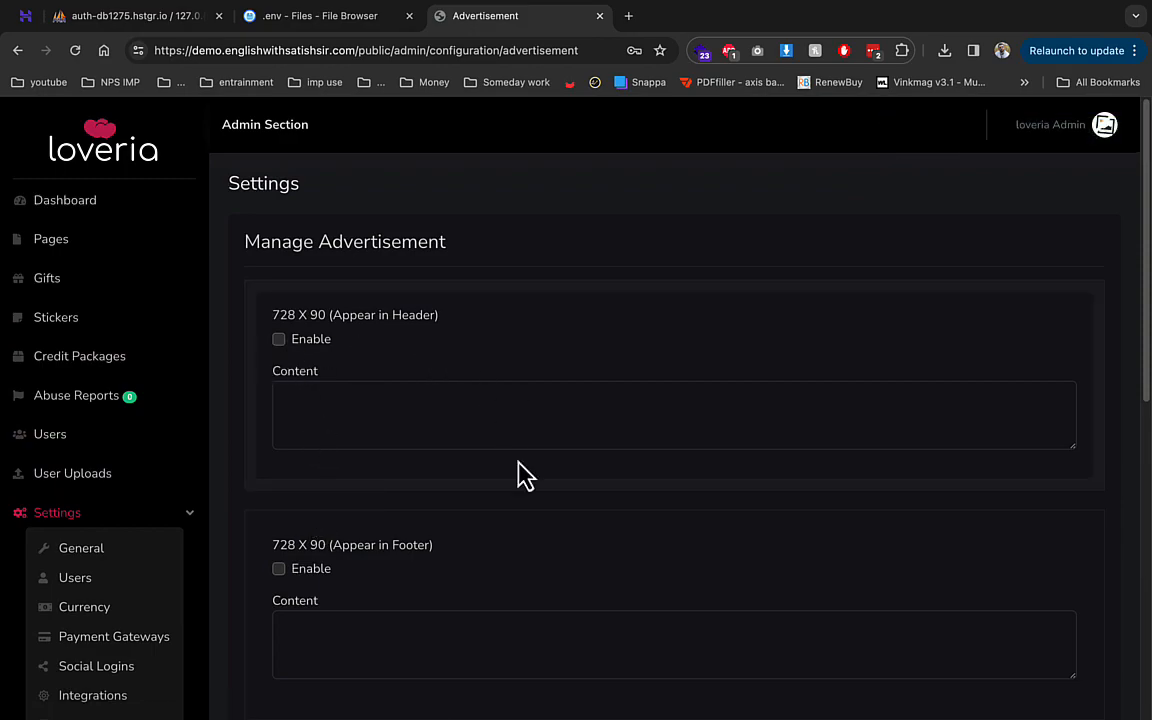
scroll(341, 527, "down", 3)
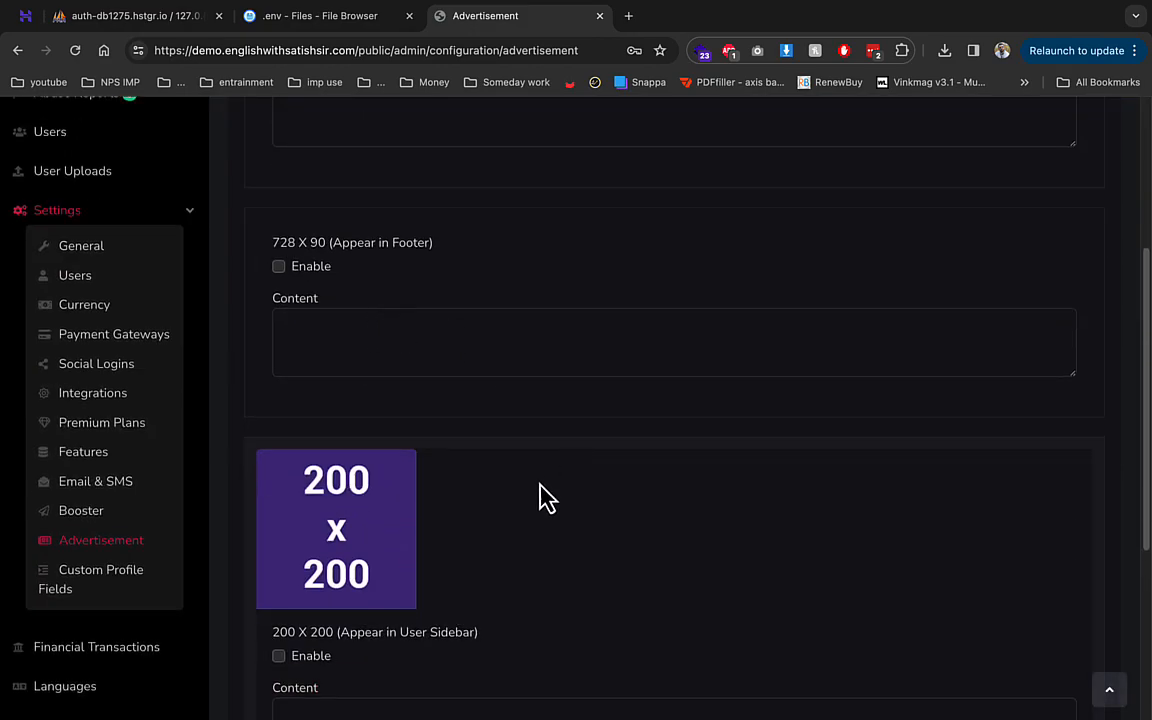
scroll(437, 525, "down", 1)
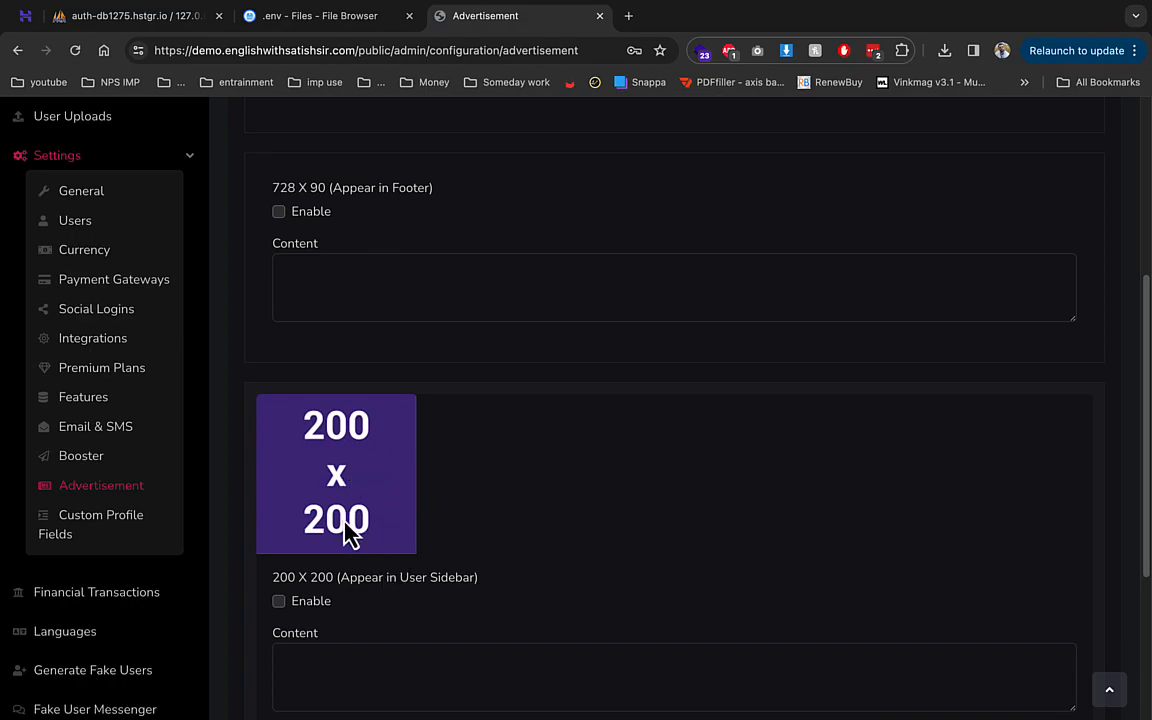
scroll(345, 535, "up", 4)
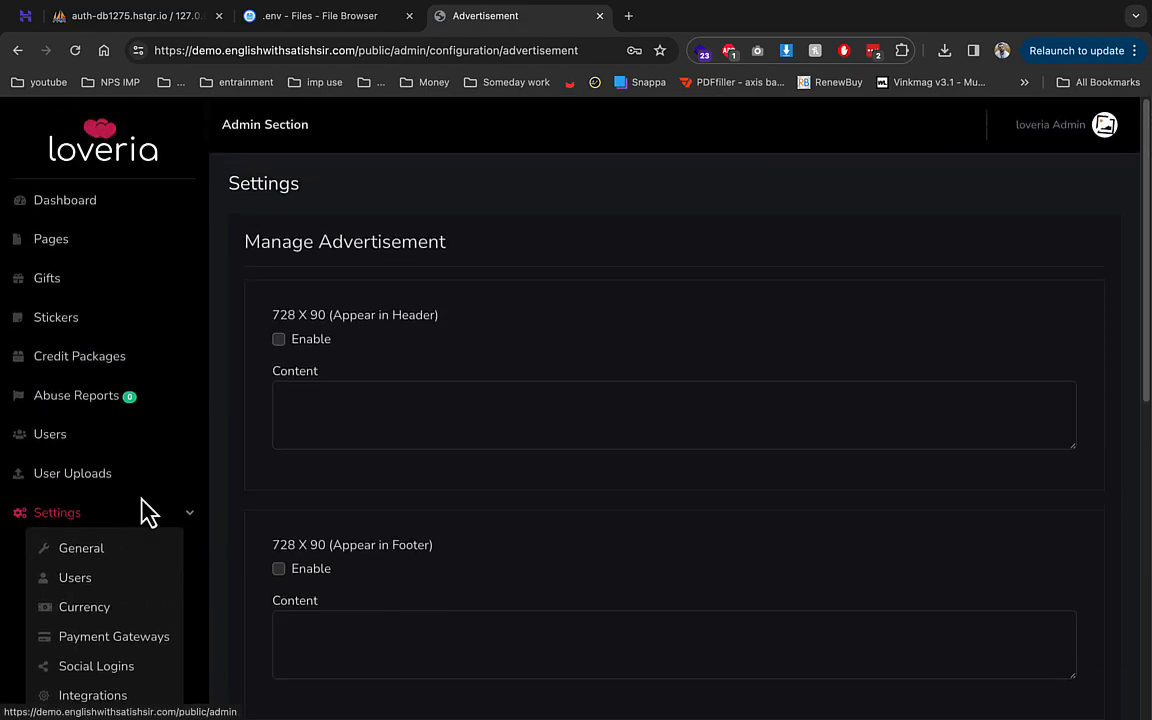
scroll(140, 520, "down", 10)
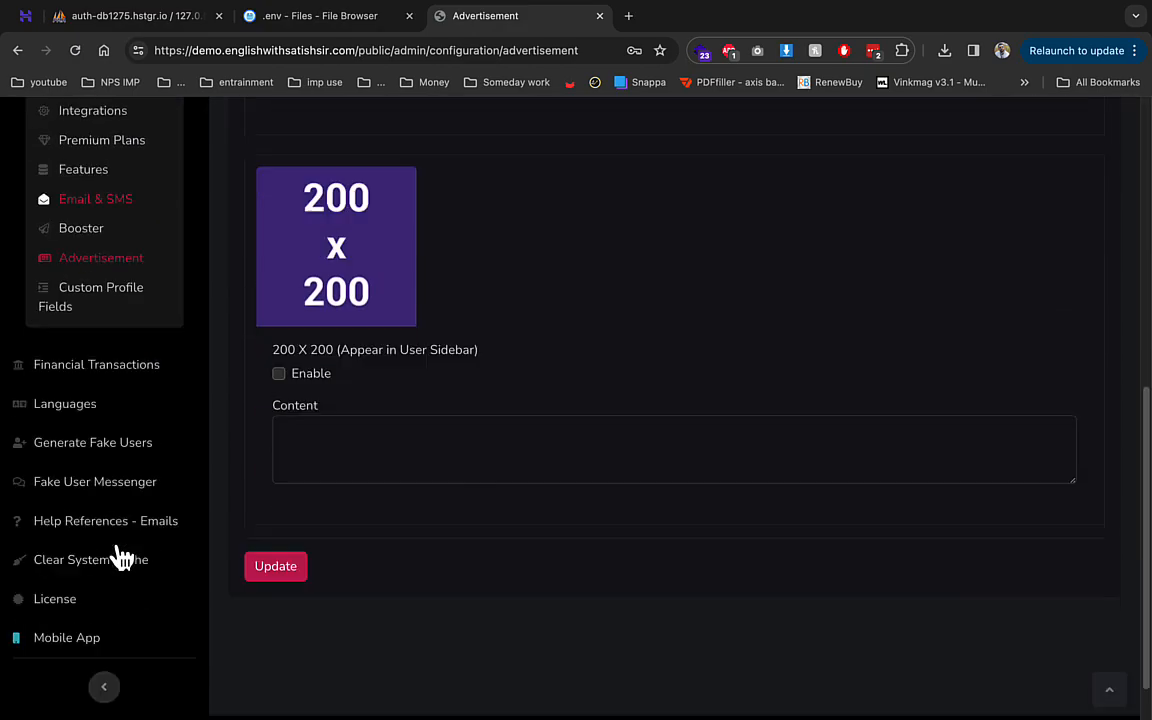
left_click(104, 391)
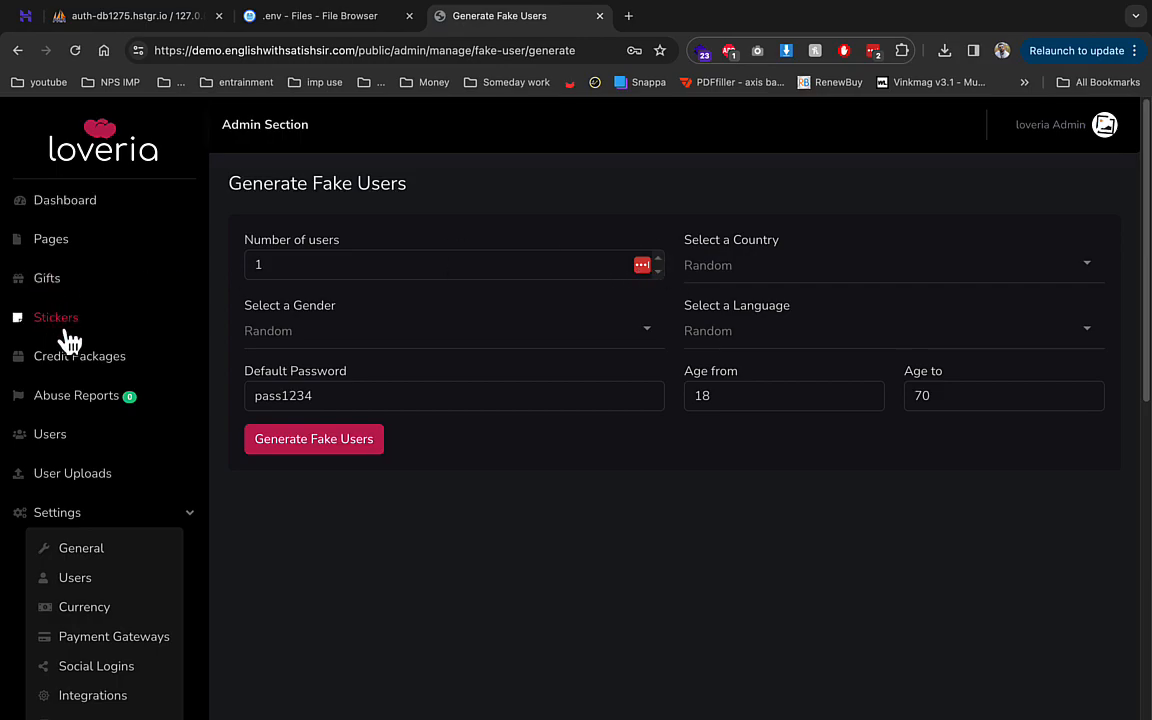
- Check the All Fake users list, then look at the Fake User Messenger page
left_click(60, 433)
left_click(680, 255)
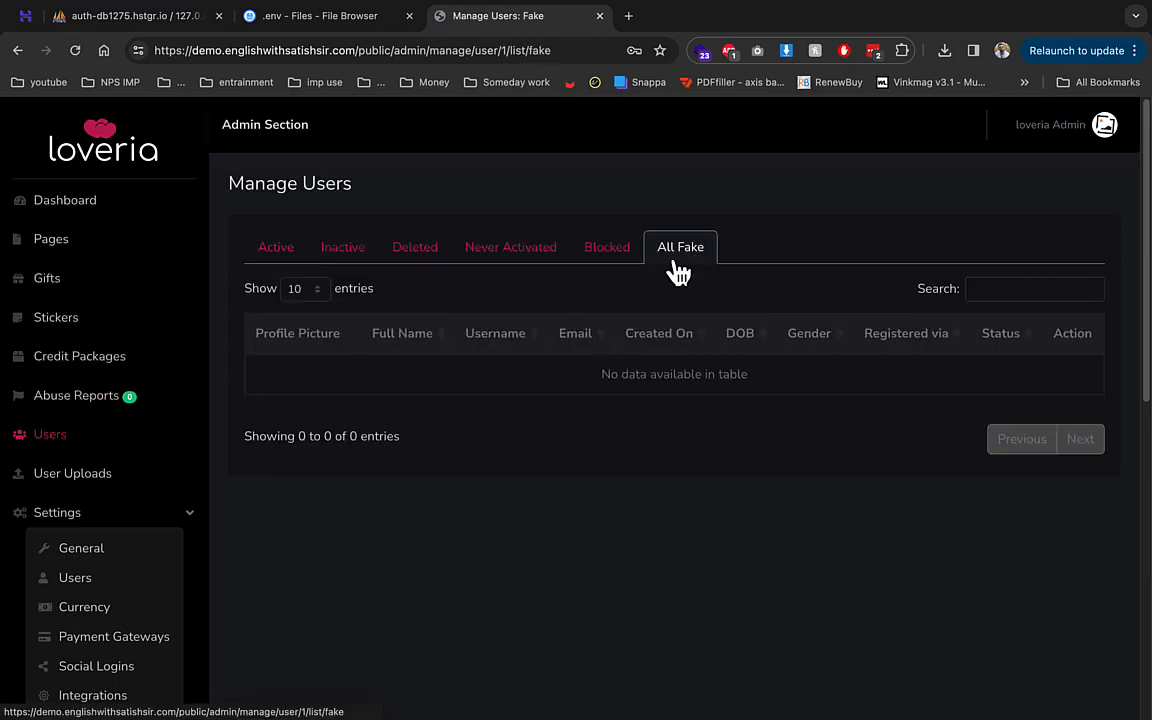
scroll(98, 455, "down", 5)
left_click(72, 563)
scroll(298, 365, "down", 6)
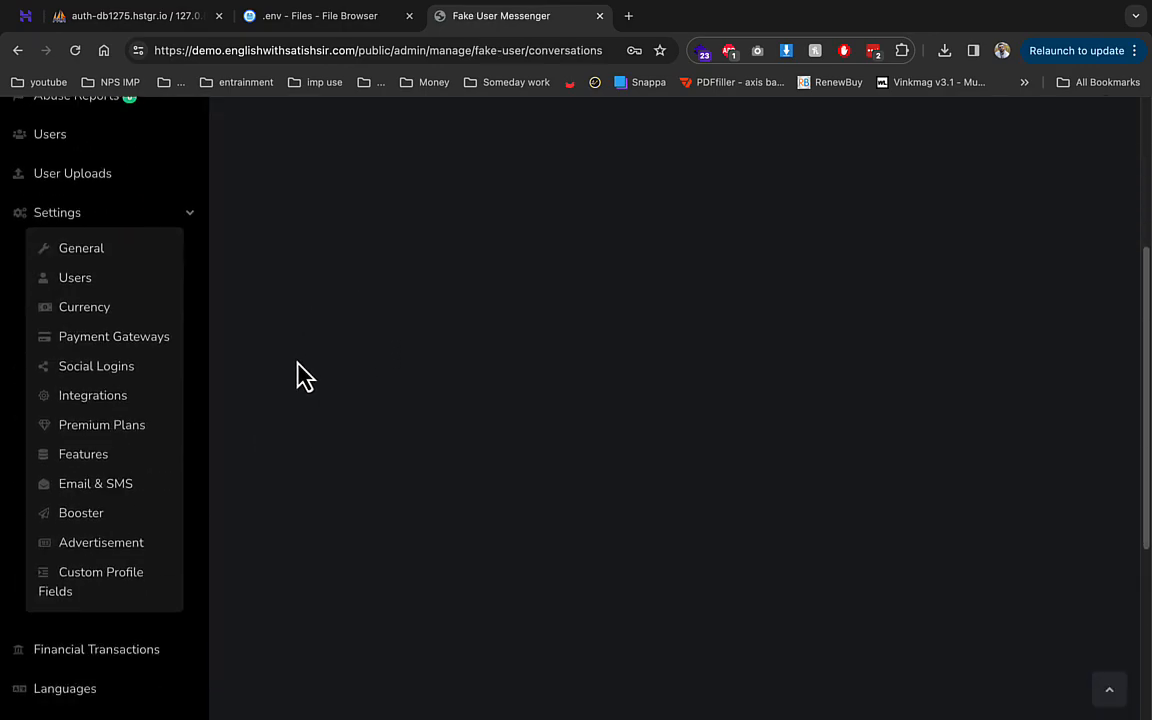
left_click(108, 458)
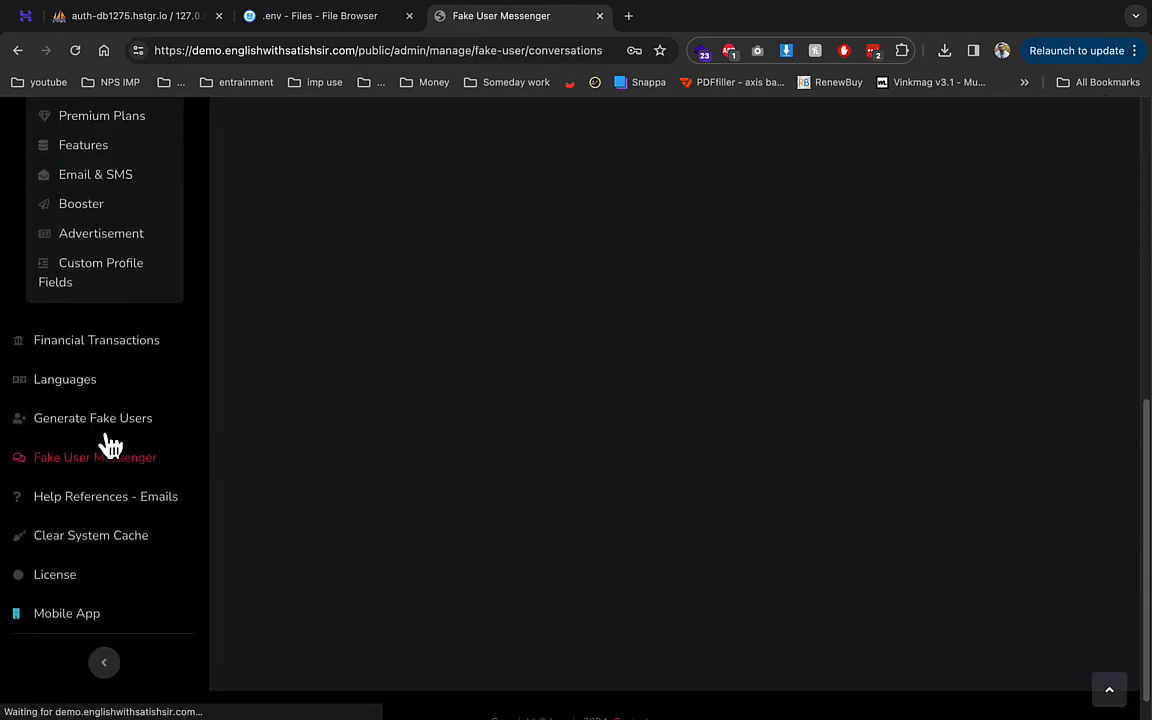
- Generate 10 female fake users with the fake user generator
scroll(104, 445, "down", 6)
left_click(108, 497)
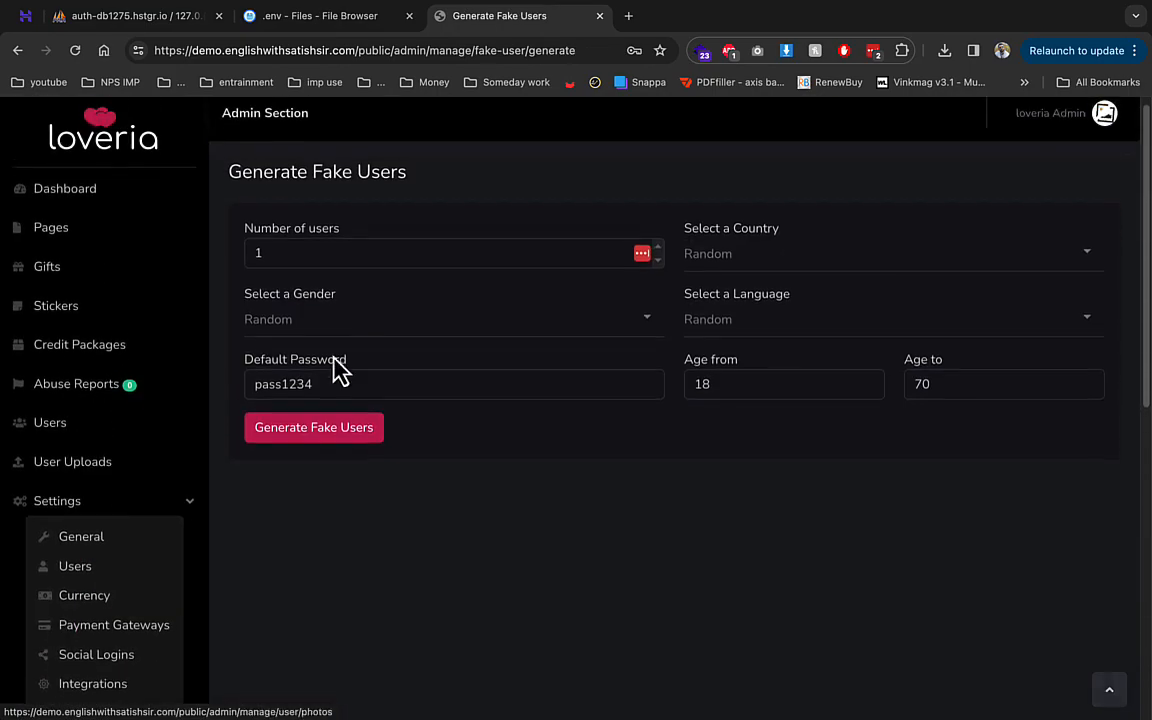
left_click(543, 266)
type("1")
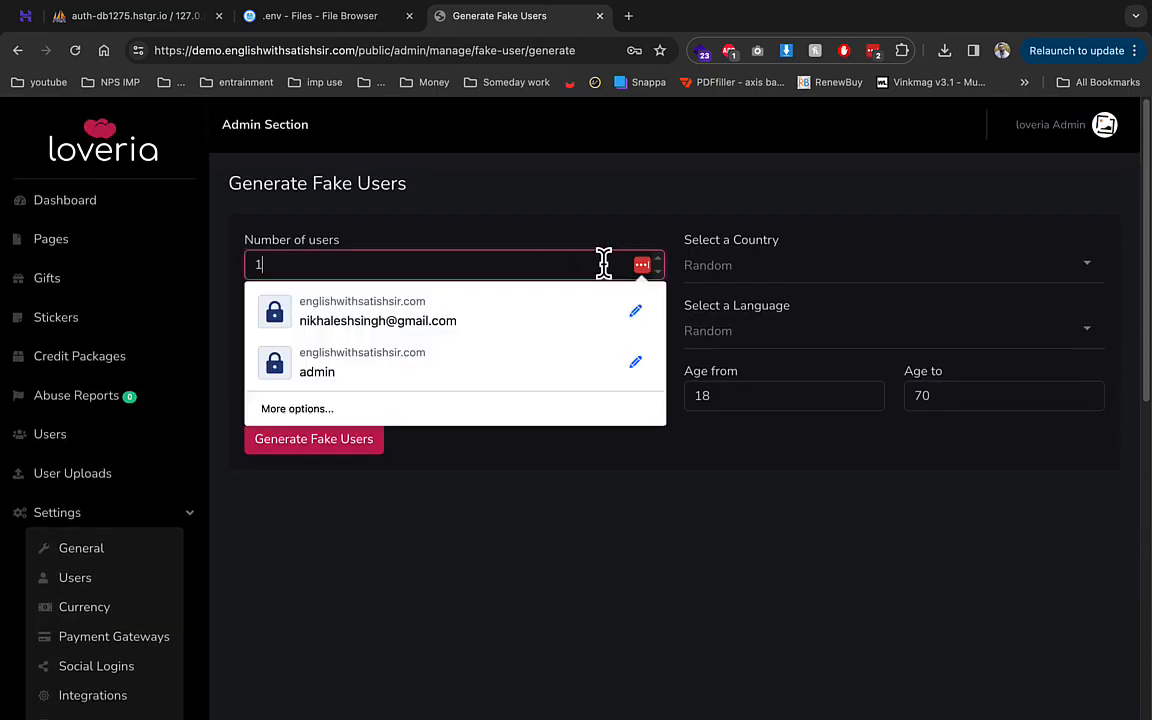
type("0")
left_click(816, 268)
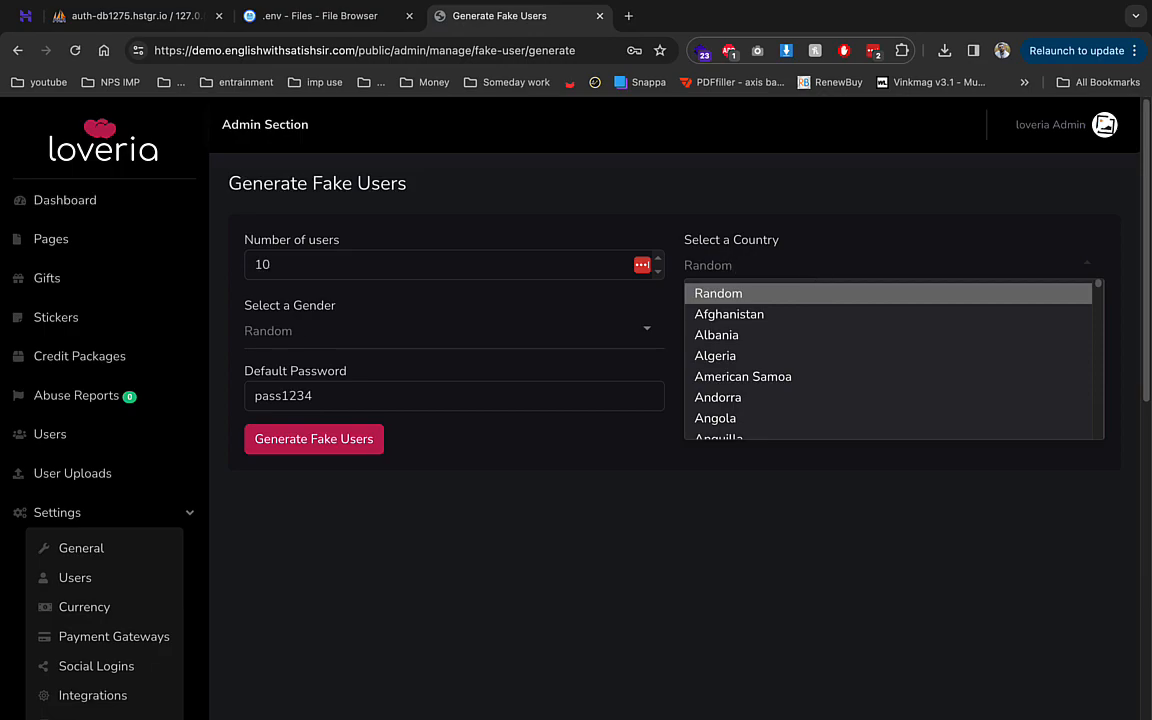
left_click(401, 329)
left_click(321, 392)
left_click(329, 329)
left_click(330, 395)
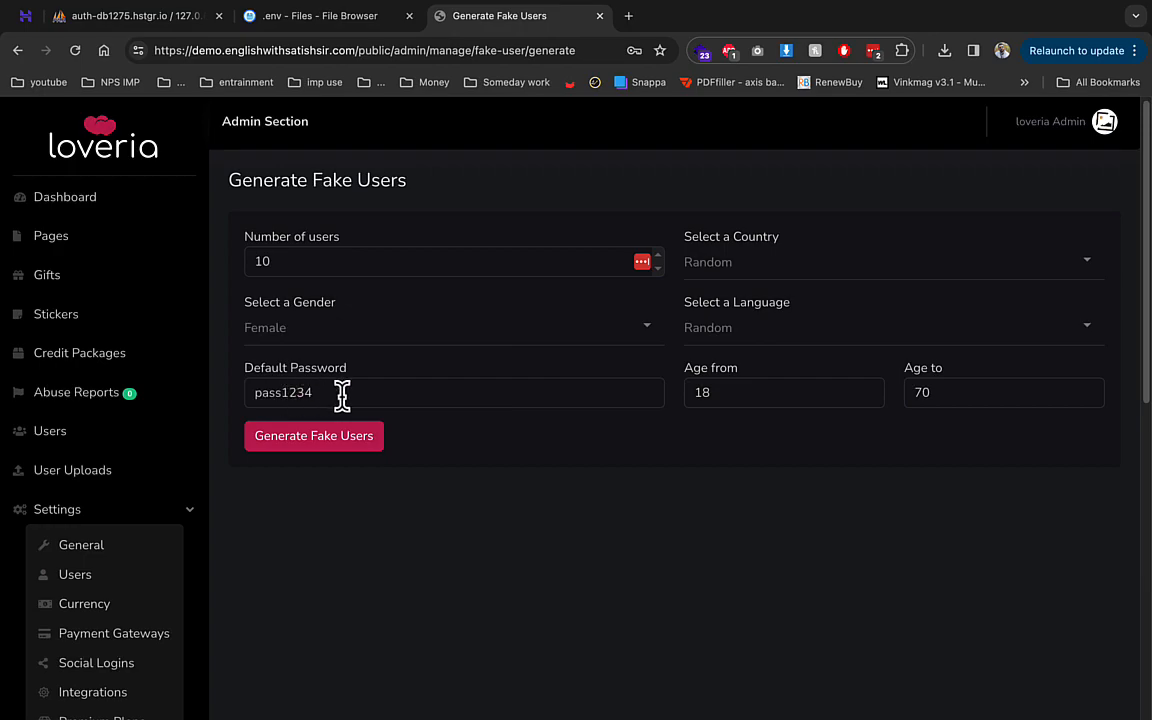
left_click(322, 442)
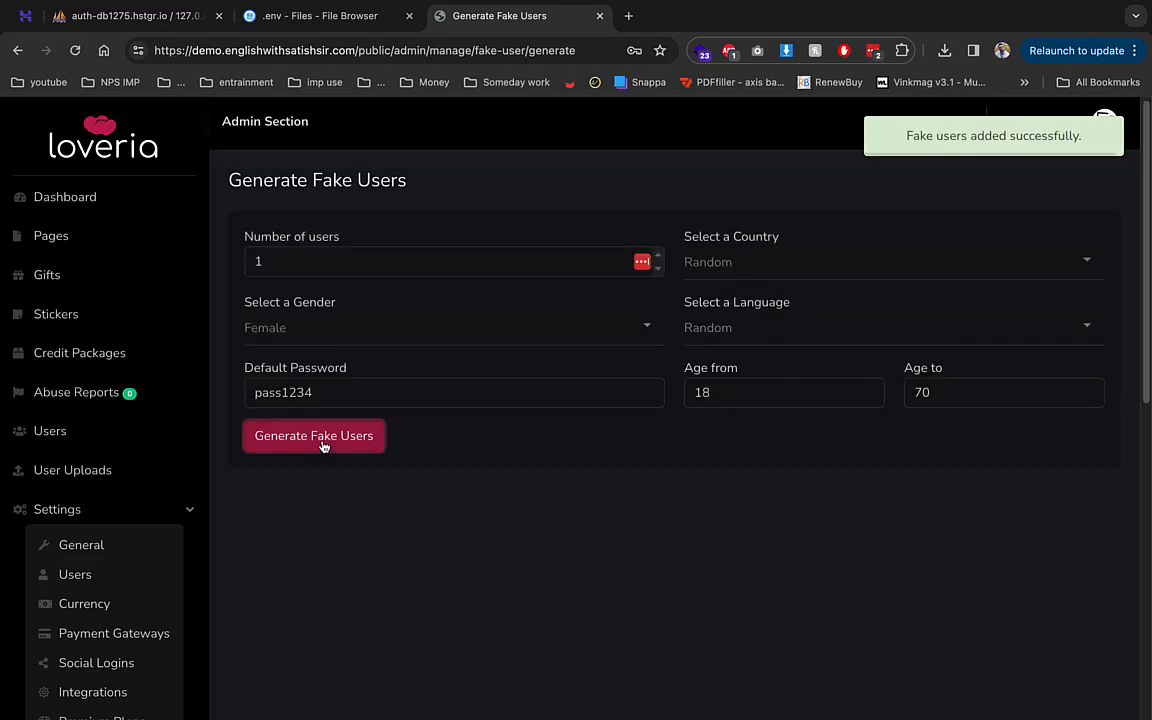
- Confirm the ten new female fake users appear in the Users list's fake users tab
left_click(85, 443)
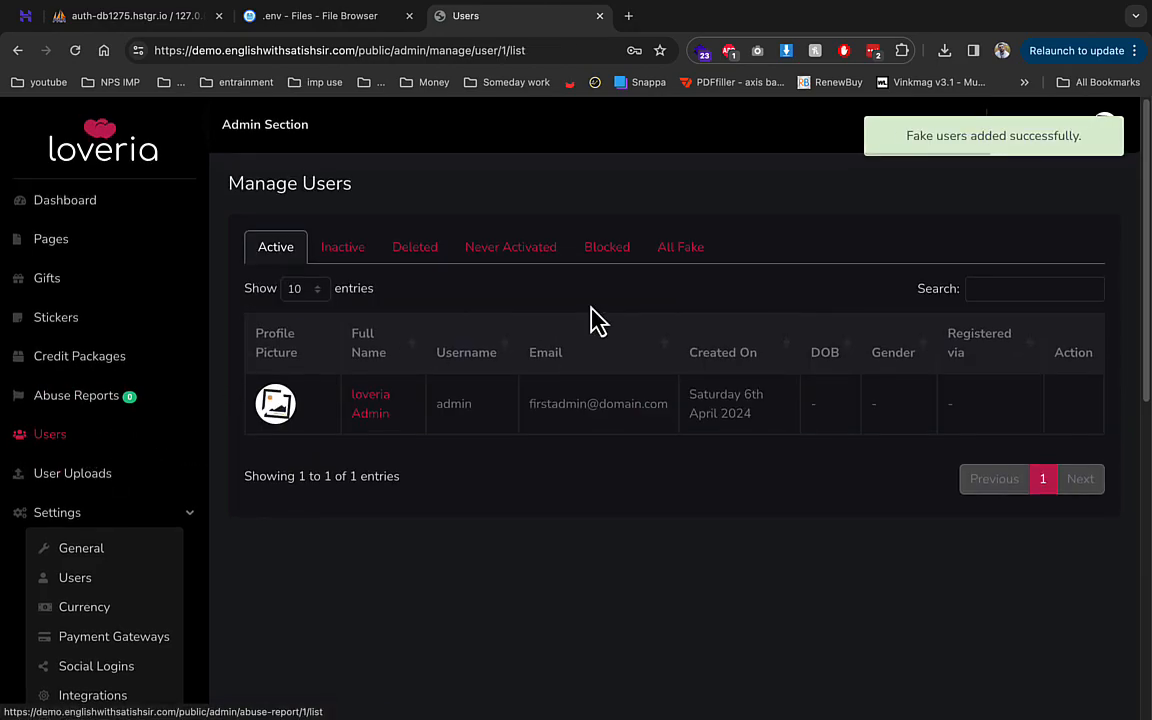
left_click(712, 262)
scroll(500, 460, "down", 3)
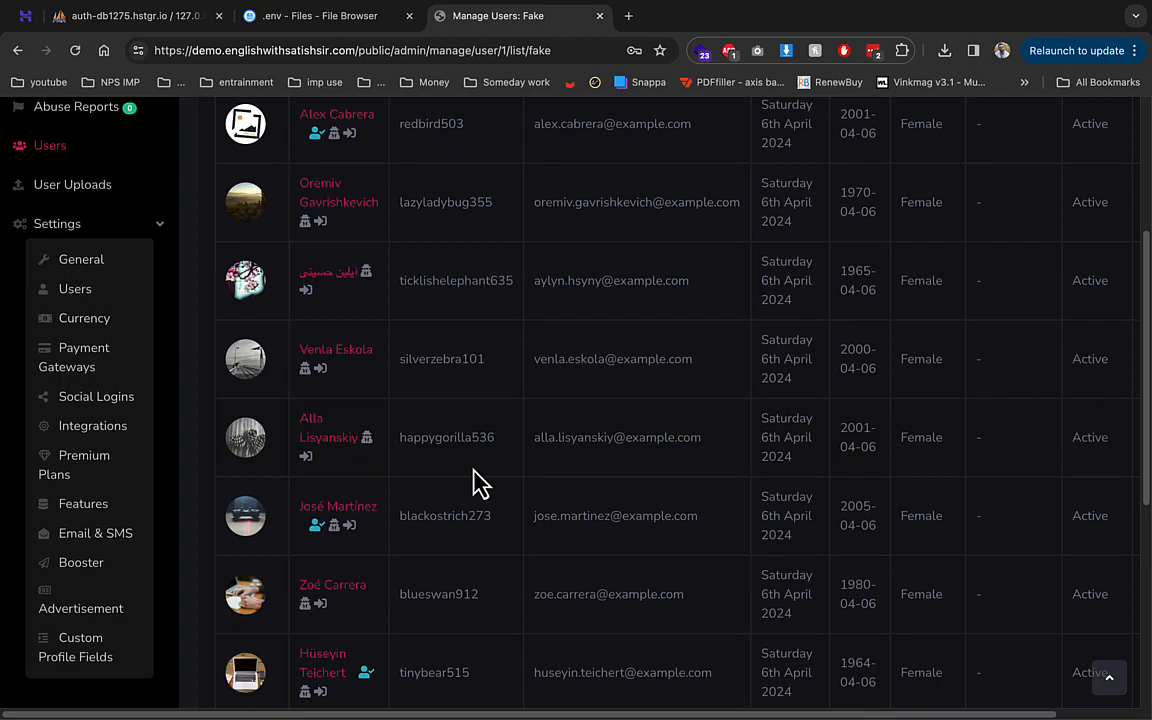
scroll(282, 470, "down", 1)
scroll(283, 393, "up", 1)
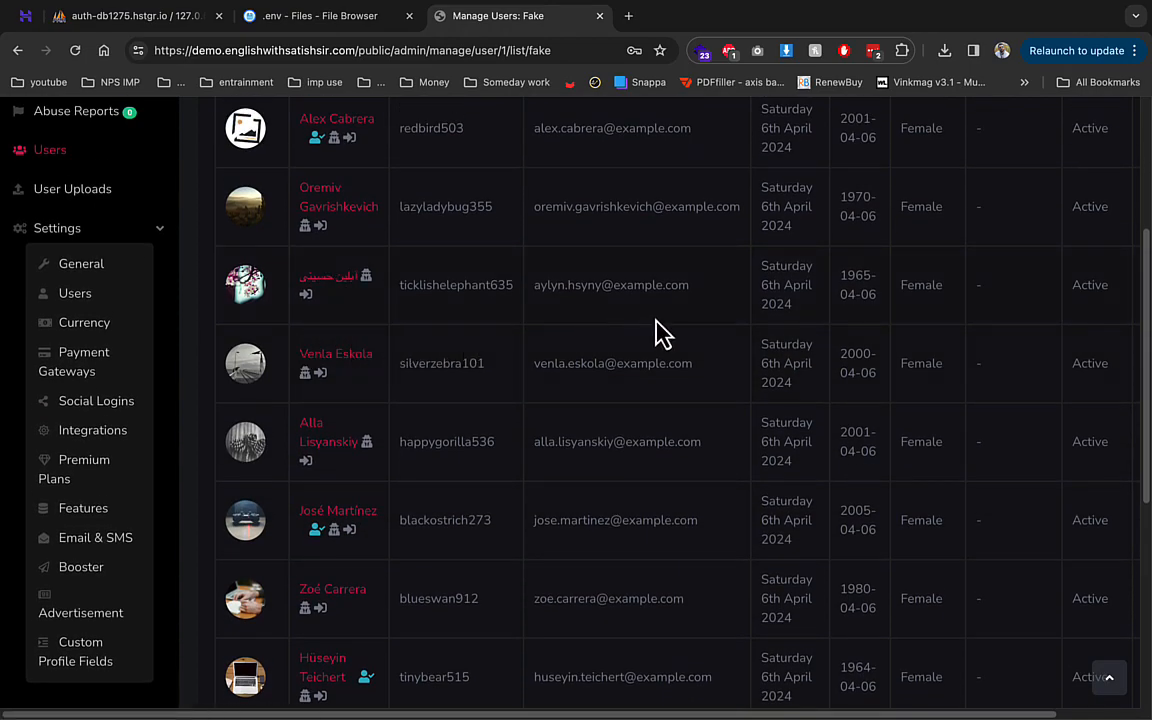
scroll(760, 335, "up", 3)
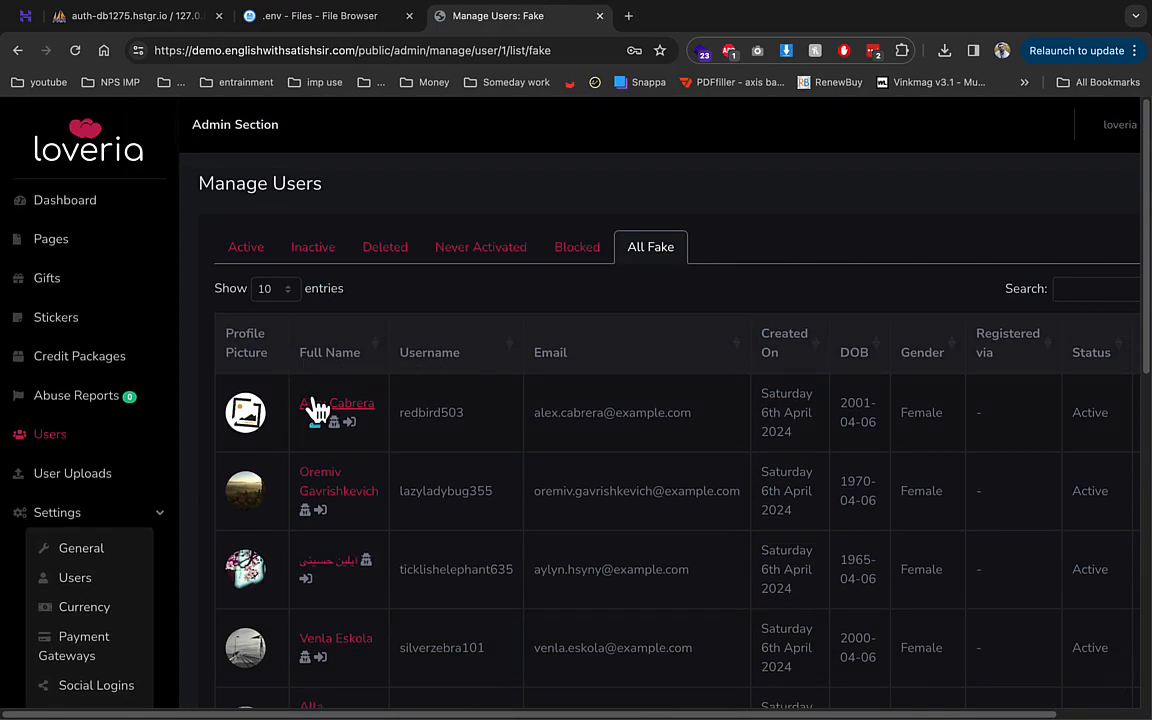
scroll(338, 425, "down", 2)
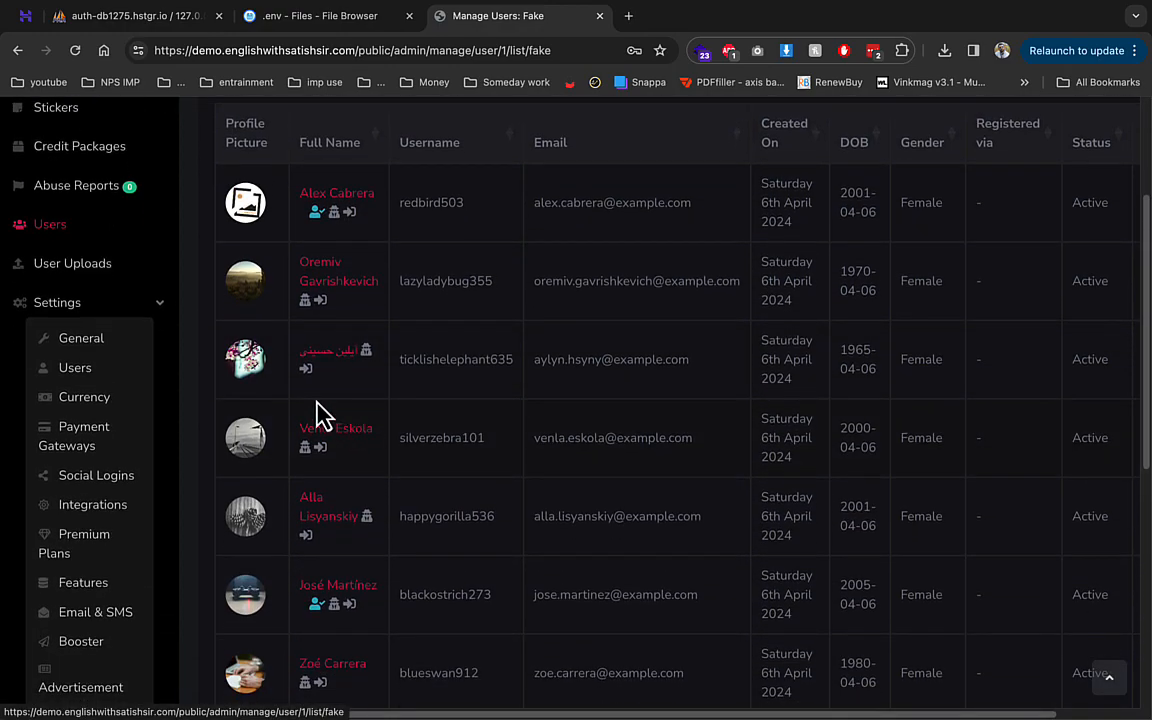
scroll(77, 458, "down", 4)
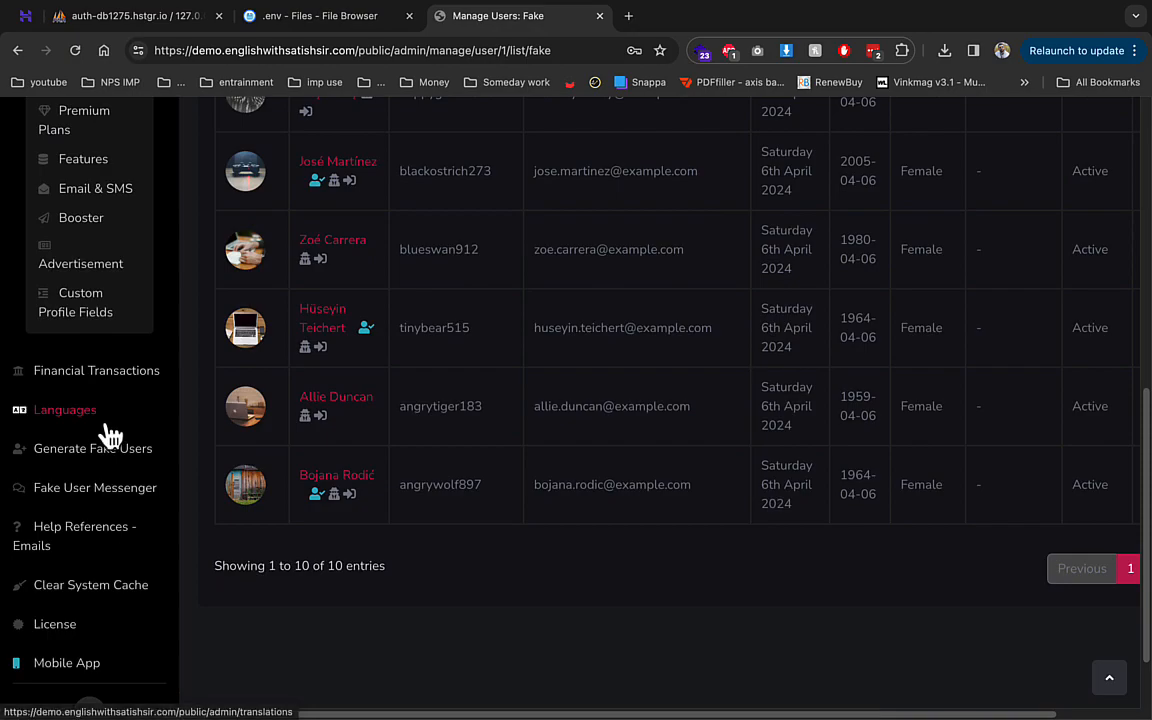
- Scroll through the Fake User Messenger page
left_click(125, 489)
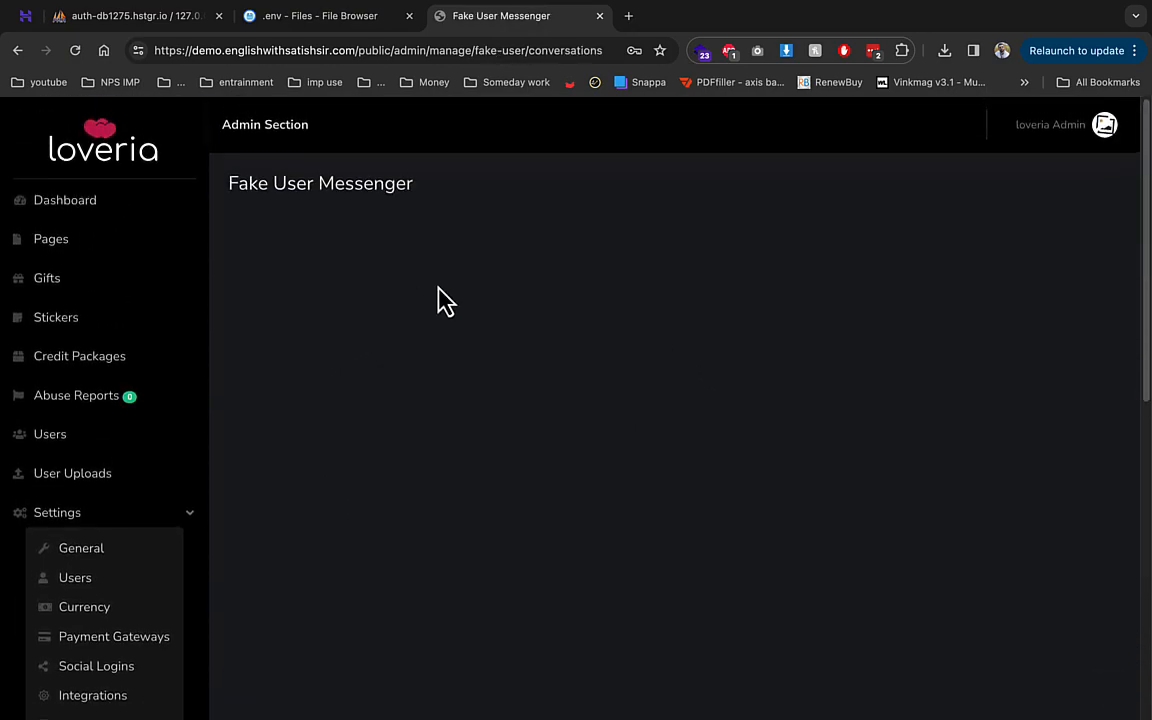
scroll(380, 313, "down", 5)
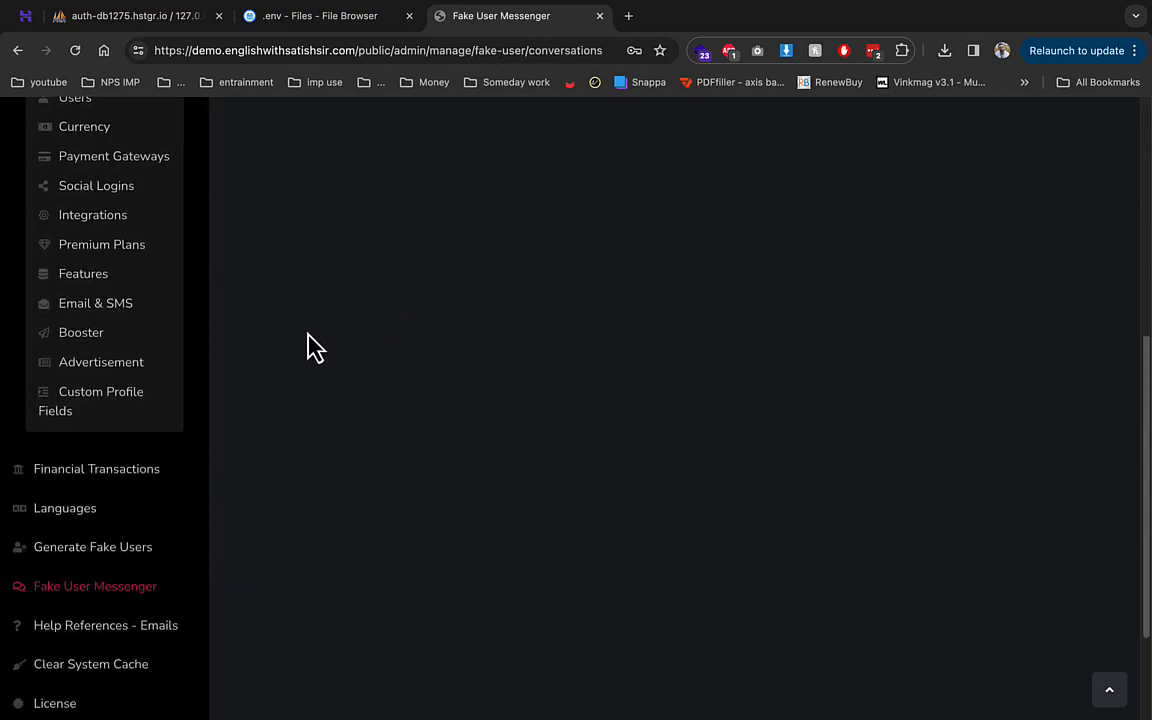
scroll(180, 490, "up", 4)
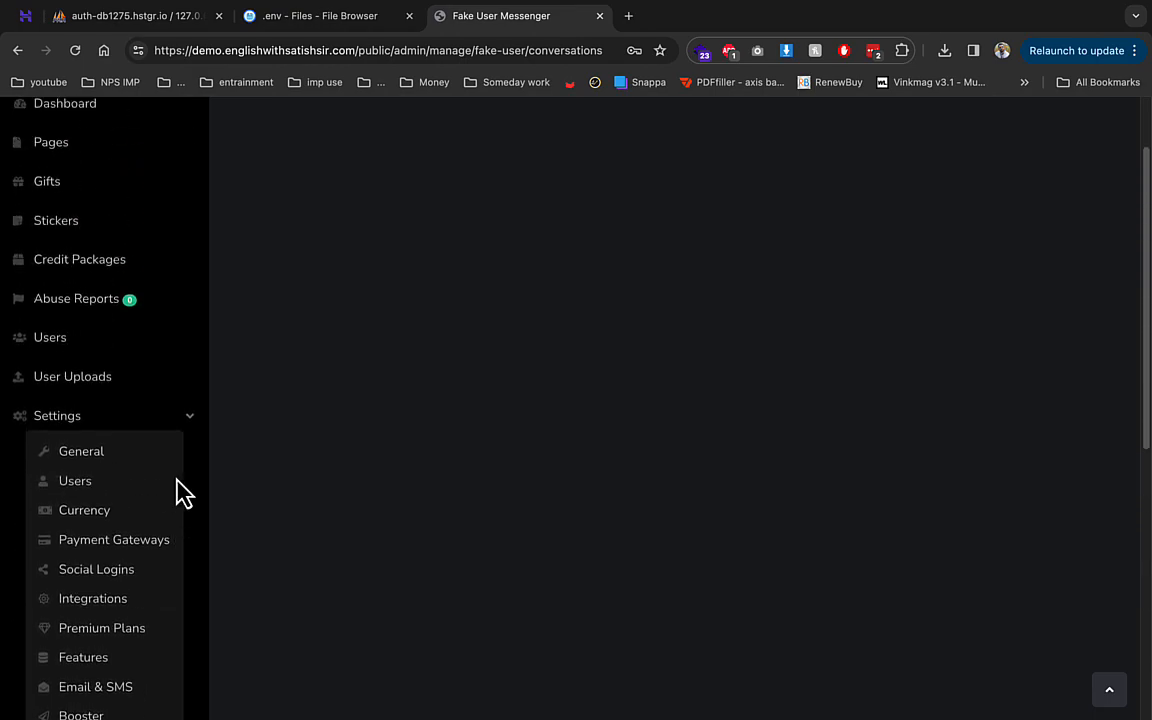
scroll(176, 483, "up", 1)
- Start a new sticker from the Stickers page and choose the portrait photo as its image
left_click(78, 330)
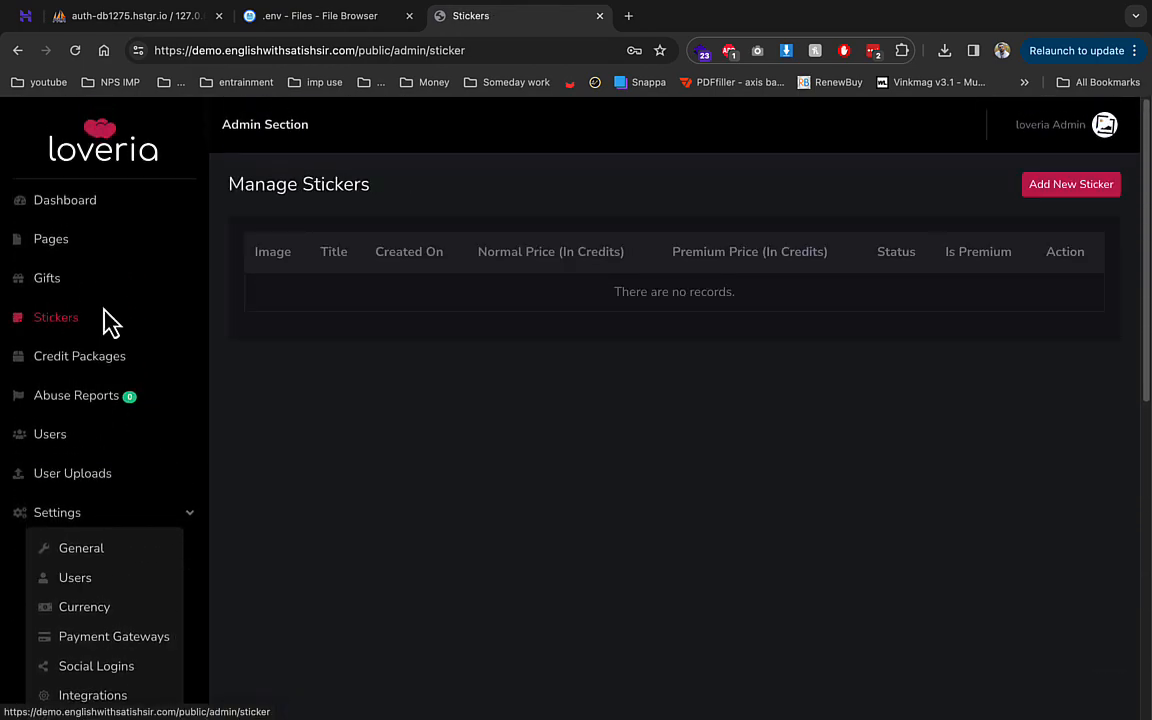
left_click(1030, 196)
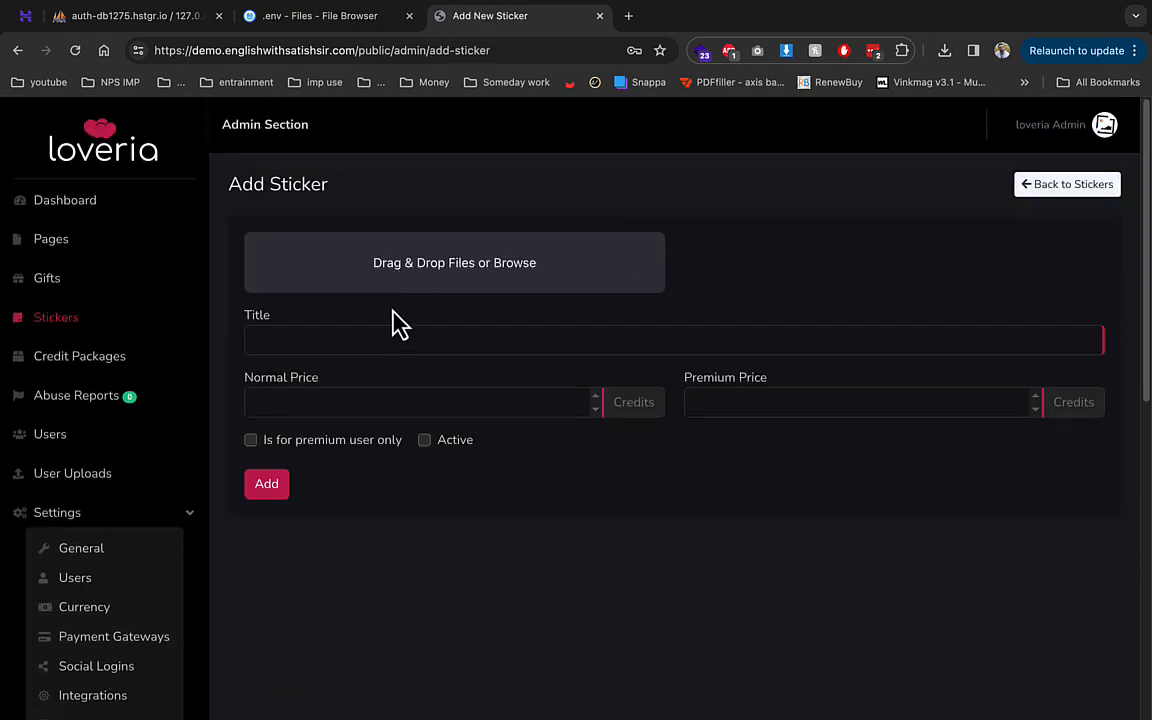
left_click(360, 262)
double_click(318, 275)
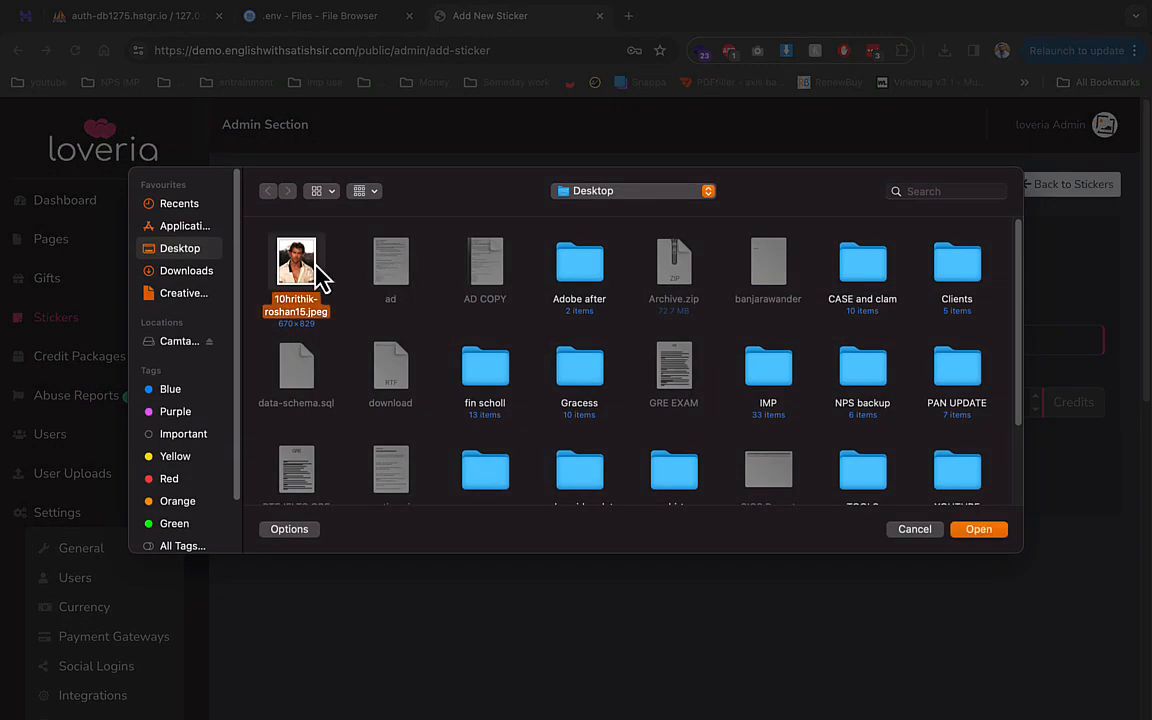
- Title the sticker love, set normal and premium prices to 1 credit, and add it
left_click(334, 341)
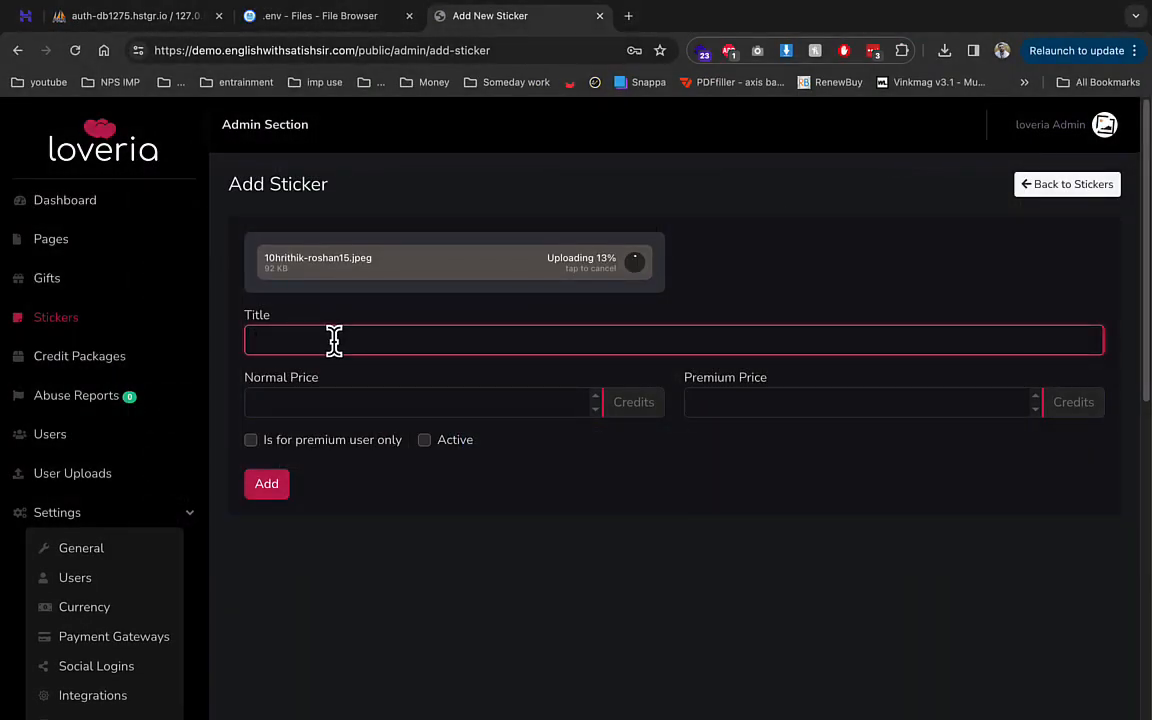
type("locv")
key("BackSpace")
key("BackSpace")
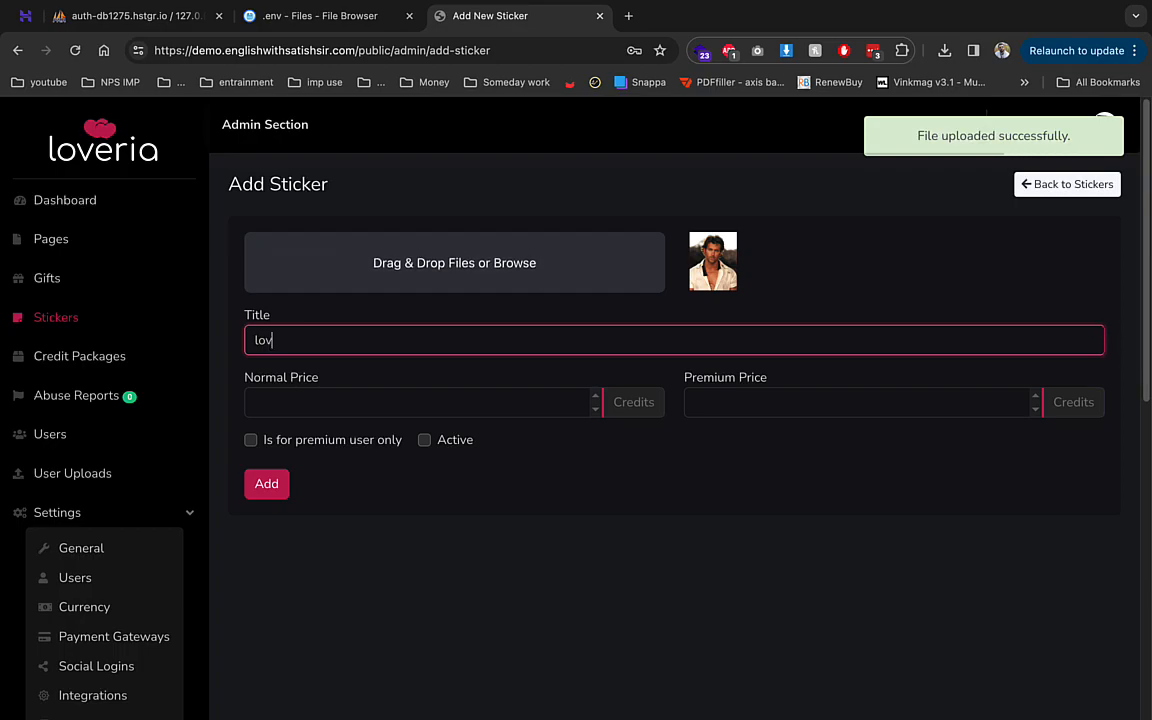
key("Tab")
type("1")
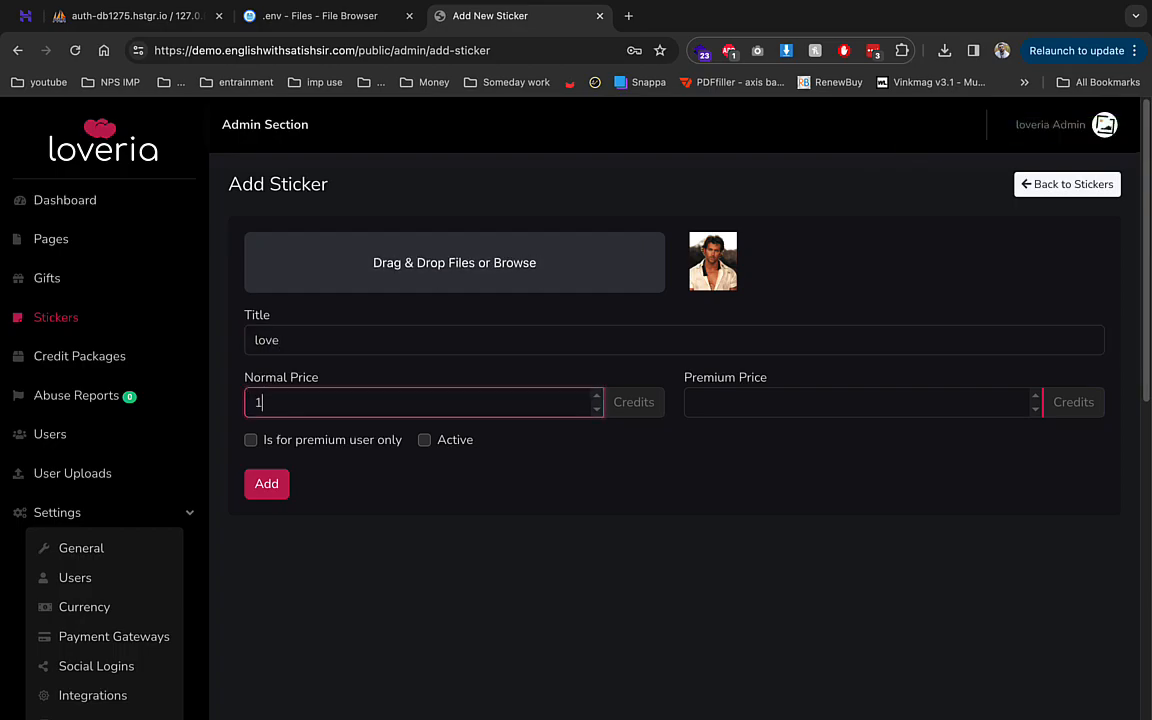
left_click(728, 402)
type("1")
left_click(272, 484)
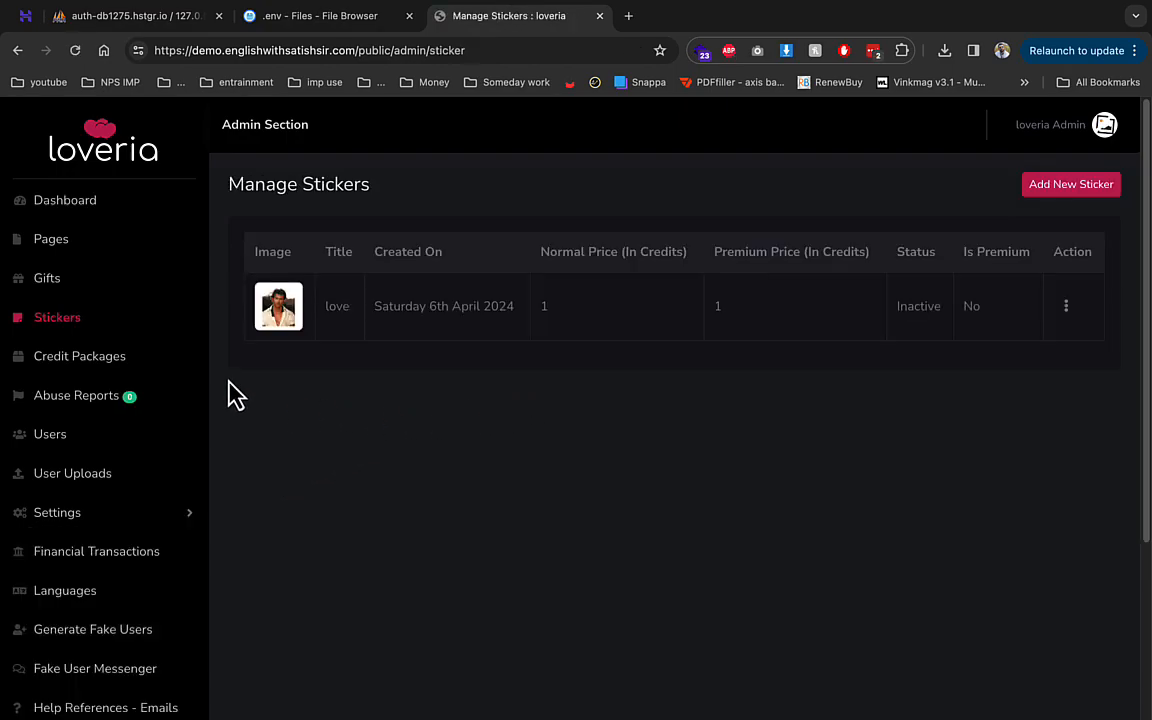
- Start a new credit package titled 200 and attach the portrait photo as its image
left_click(80, 356)
left_click(990, 188)
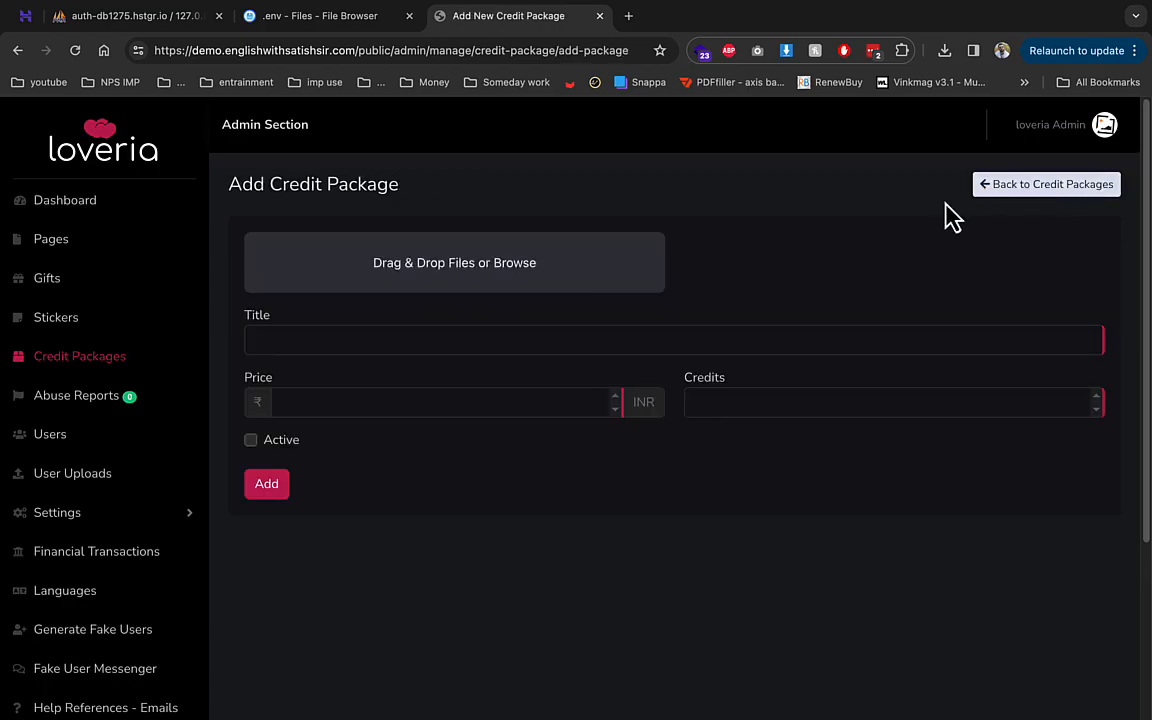
left_click(391, 338)
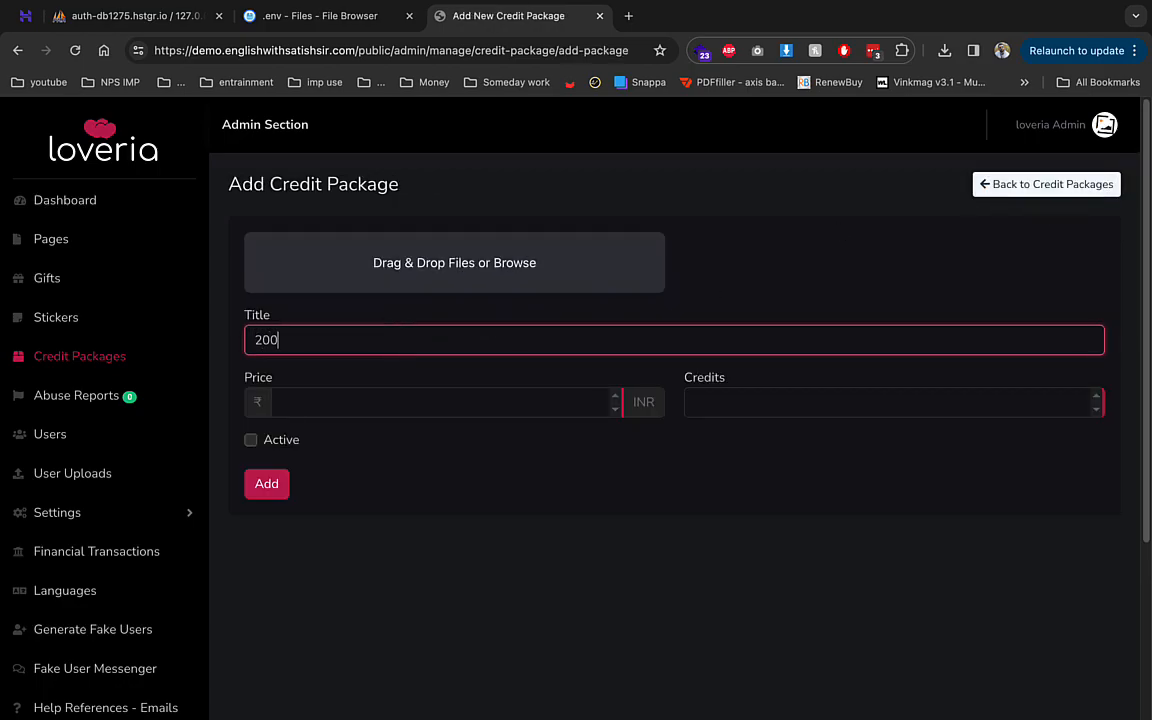
left_click(450, 286)
double_click(305, 285)
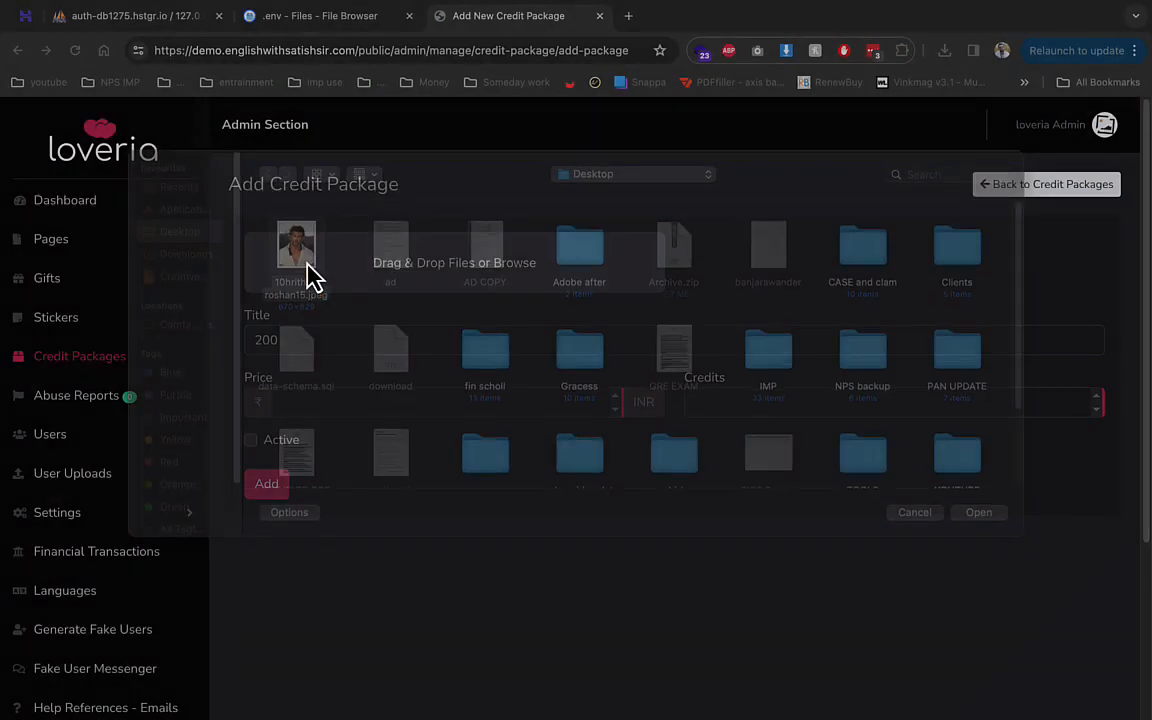
- Set the package price to 10 and credits to 10, mark it active, and add it
left_click(449, 403)
left_click(434, 443)
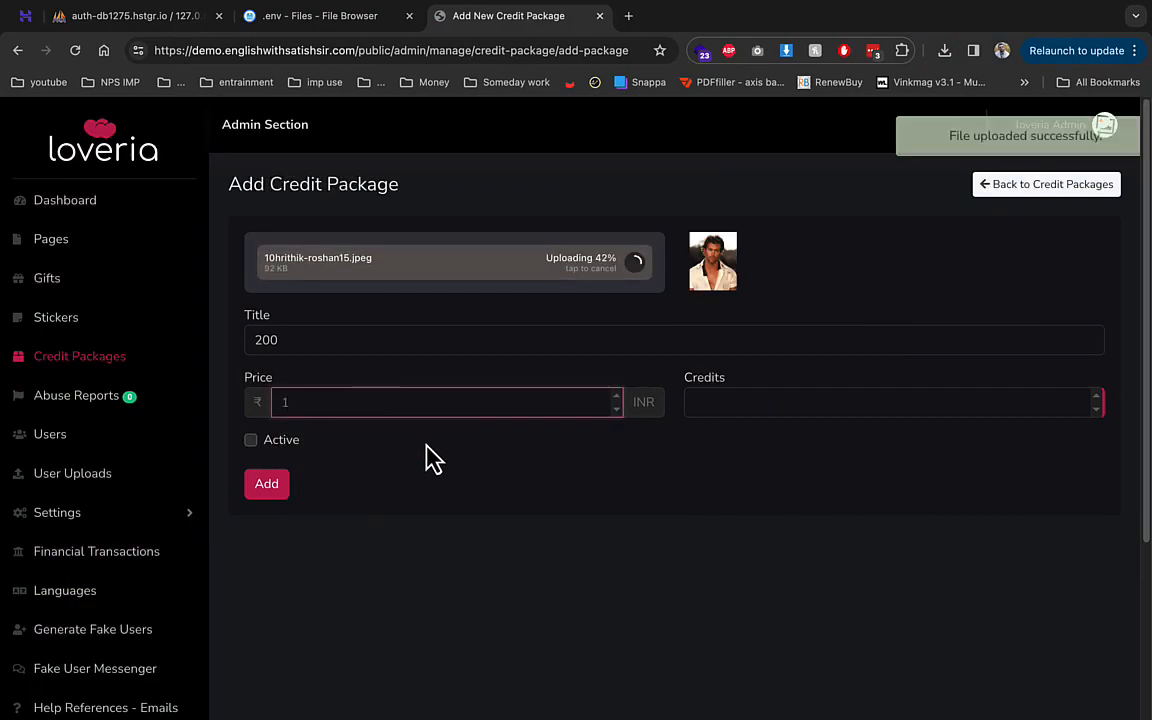
left_click(695, 403)
left_click(465, 403)
type("0")
left_click(689, 403)
type("10")
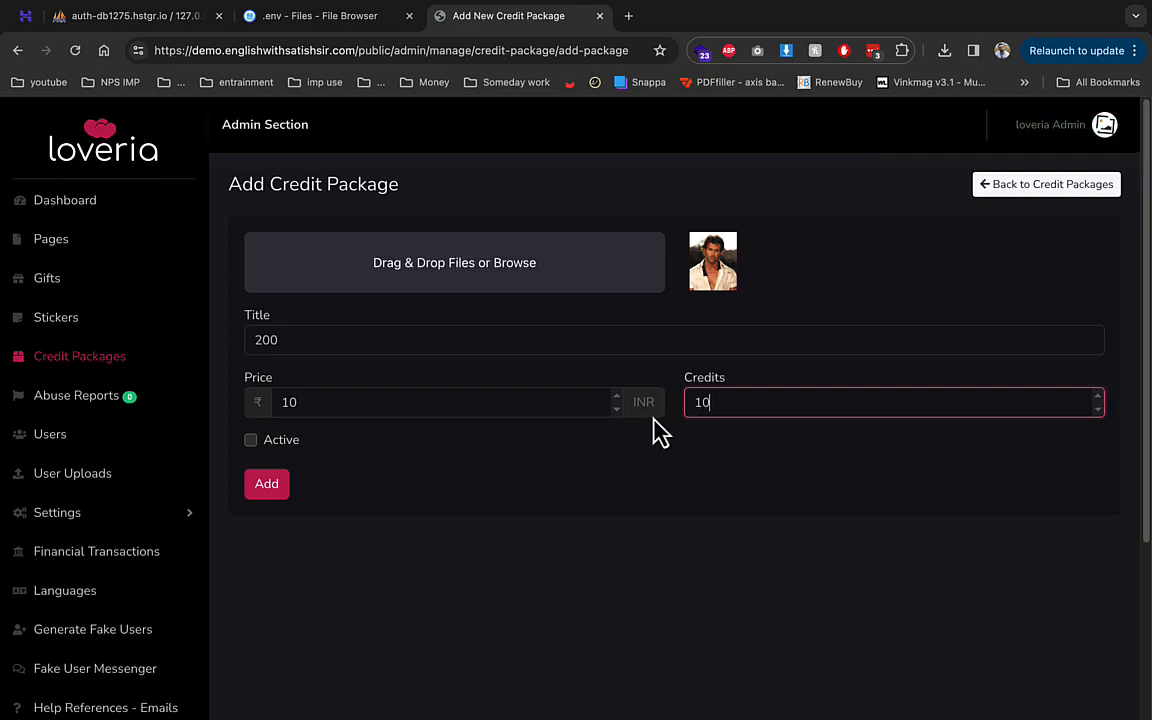
left_click(250, 440)
left_click(266, 484)
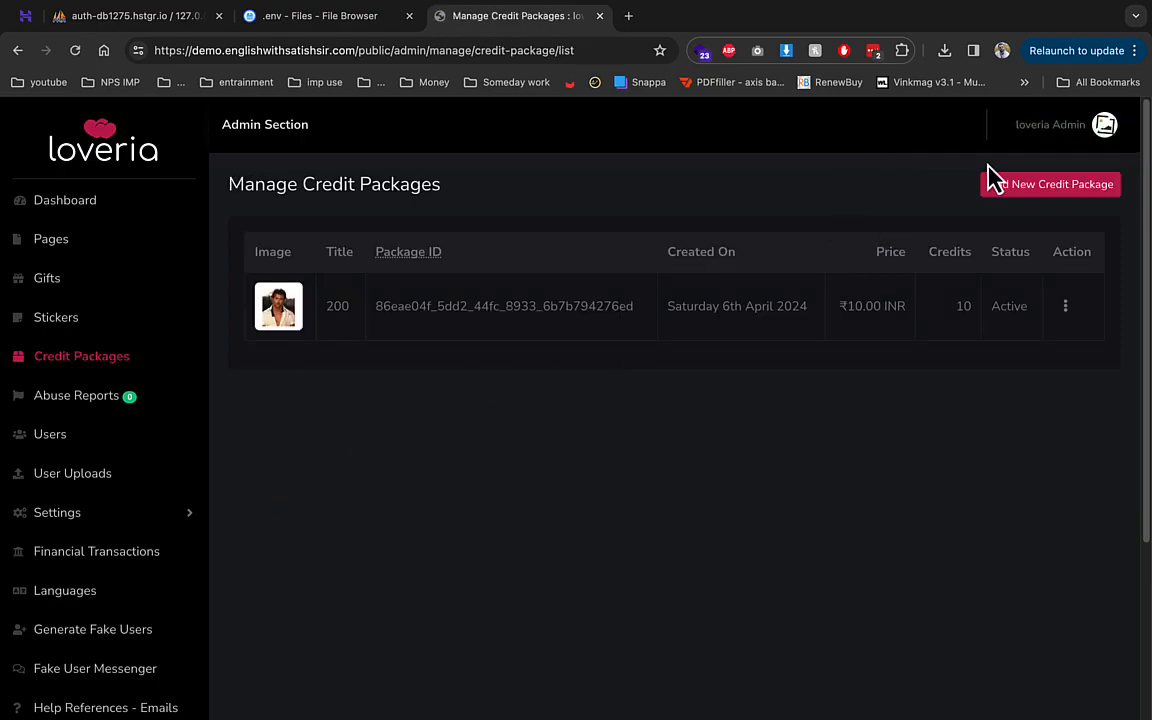
- Open a new incognito window and load demo.englishwithsatishsir.com/public/
left_click(1134, 52)
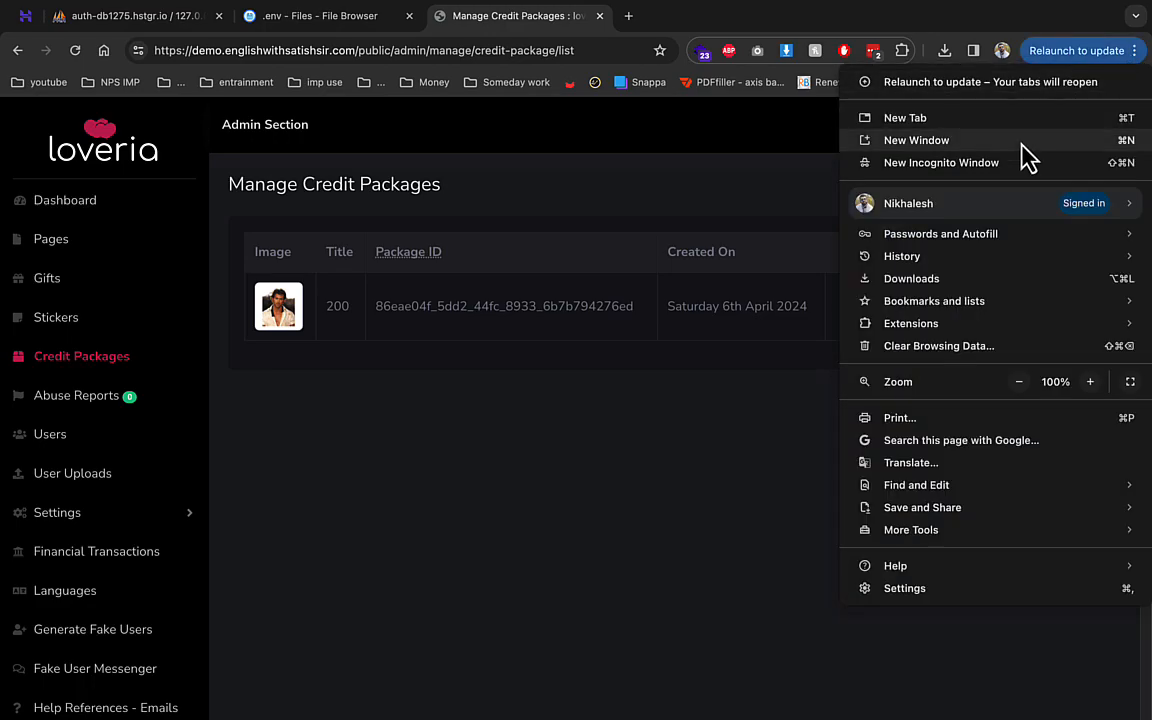
left_click(1016, 166)
type("de")
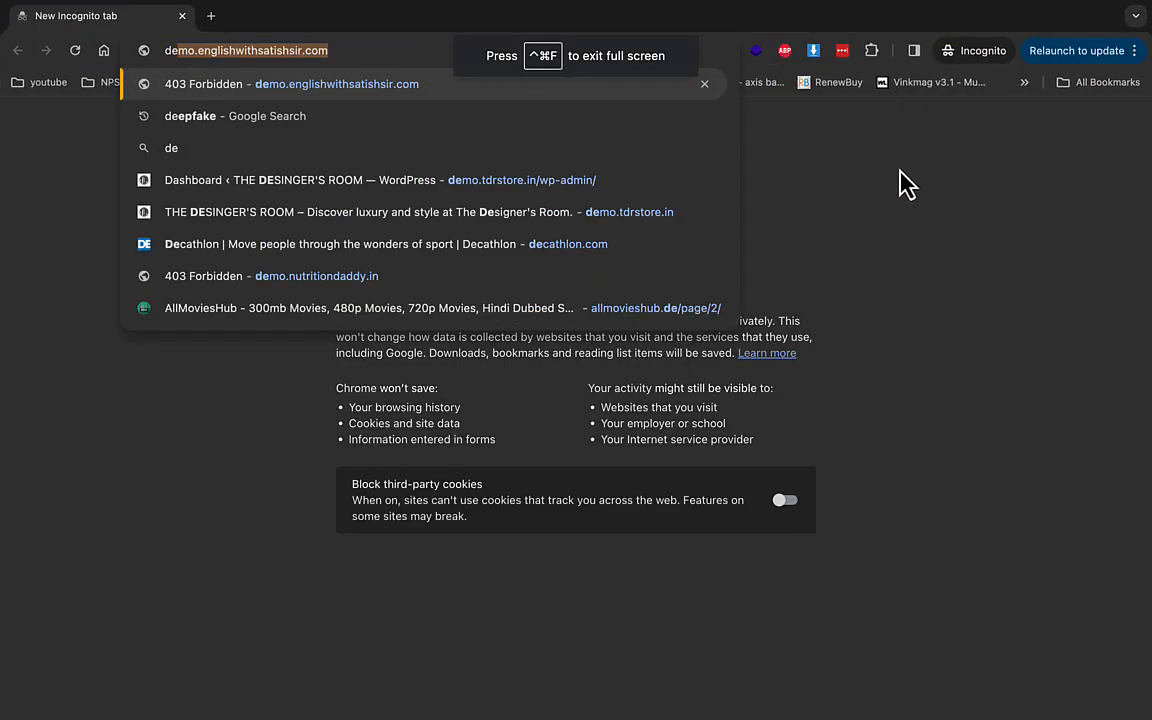
key("Right")
type("/p")
key("Return")
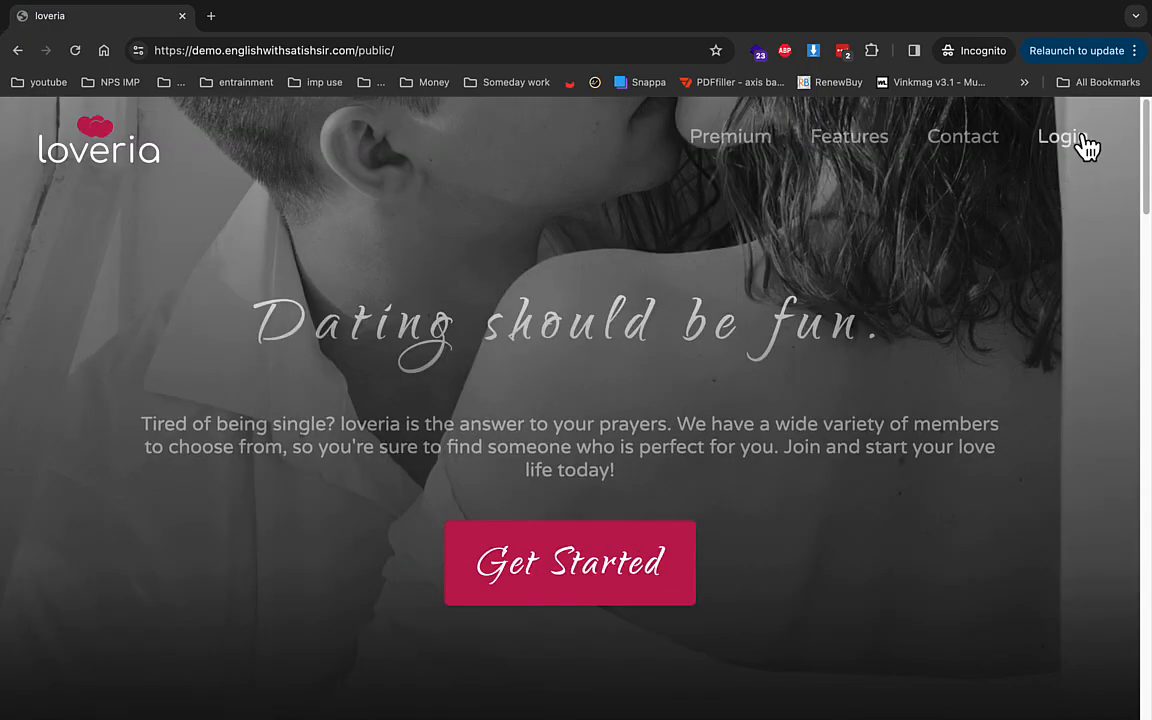
- Go to the registration form and enter first name, last name, username and mobile number
left_click(1085, 146)
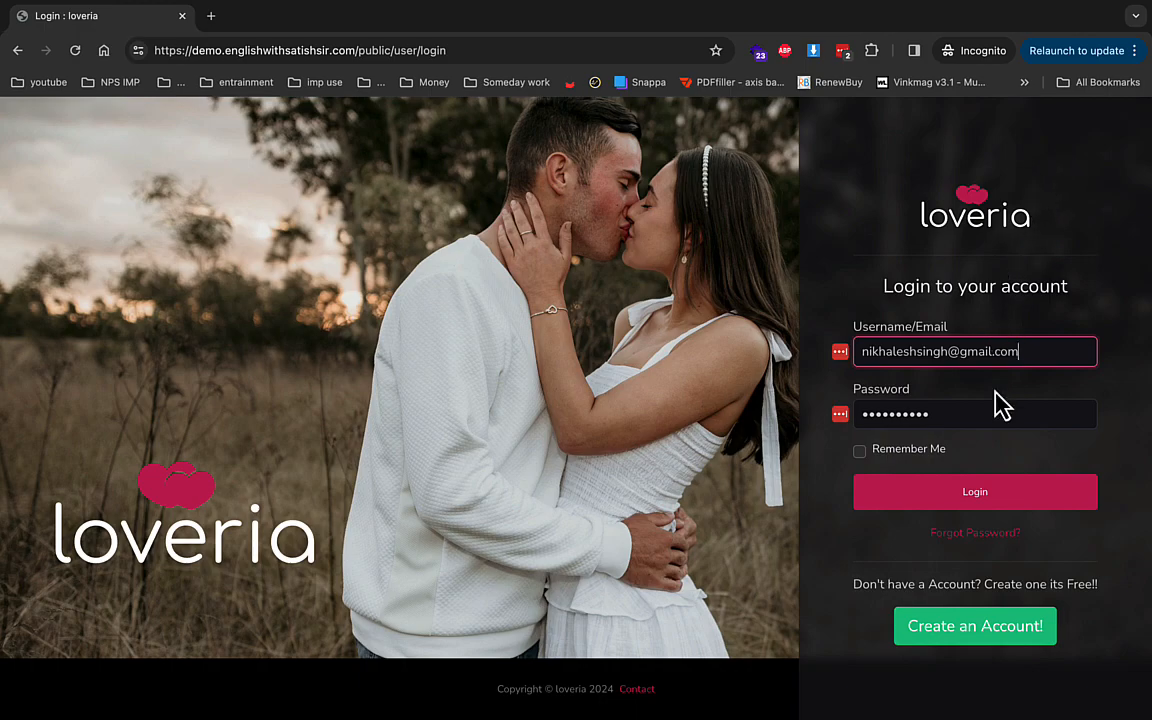
left_click(1005, 626)
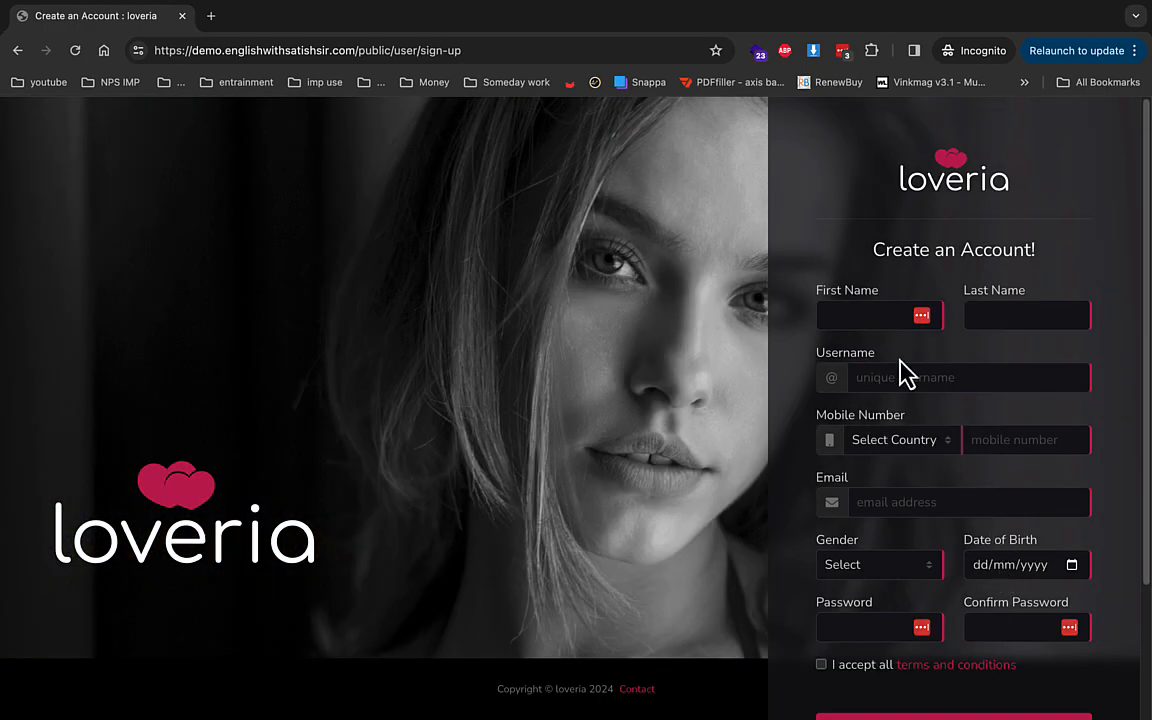
left_click(880, 318)
type("demo")
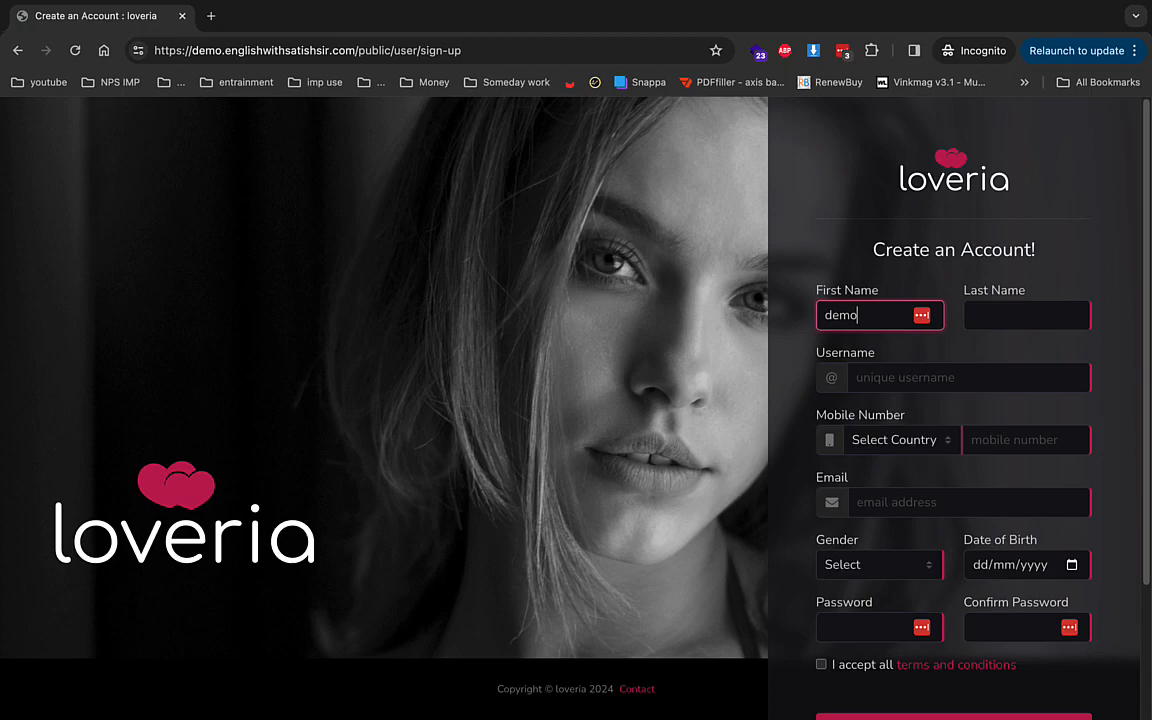
key("Tab")
type("singh")
key("Tab")
type("dem")
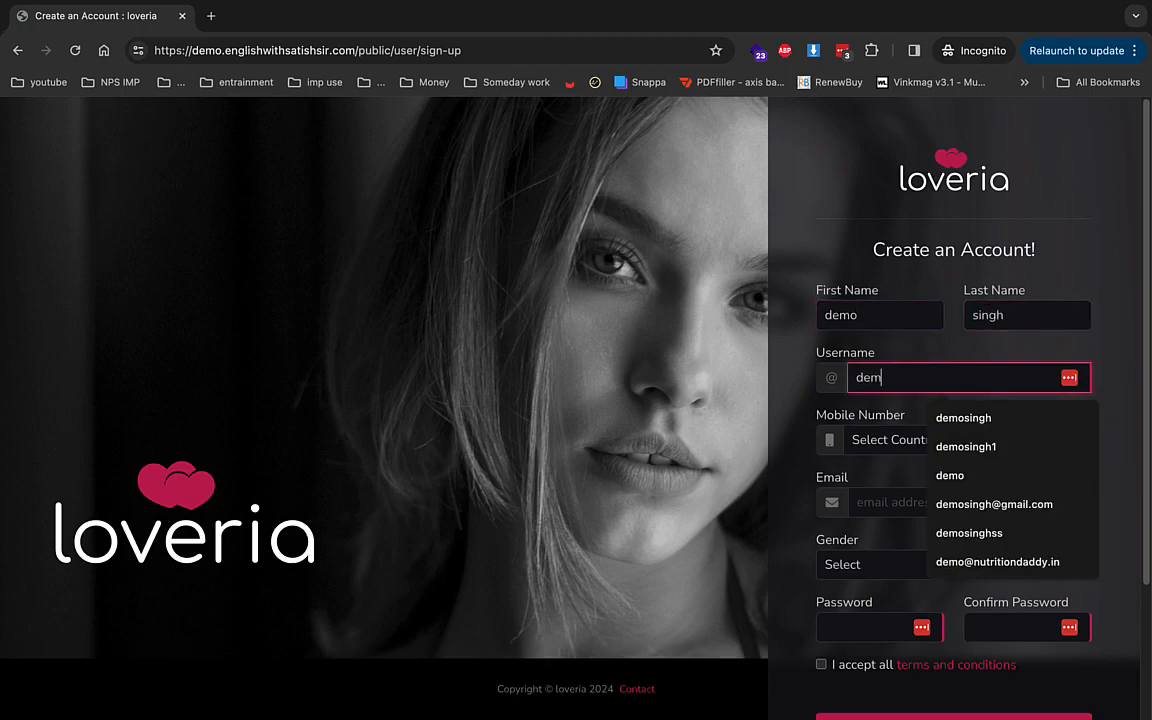
type("o")
key("Down")
key("Down")
key("Down")
key("Down")
key("Return")
key("Tab")
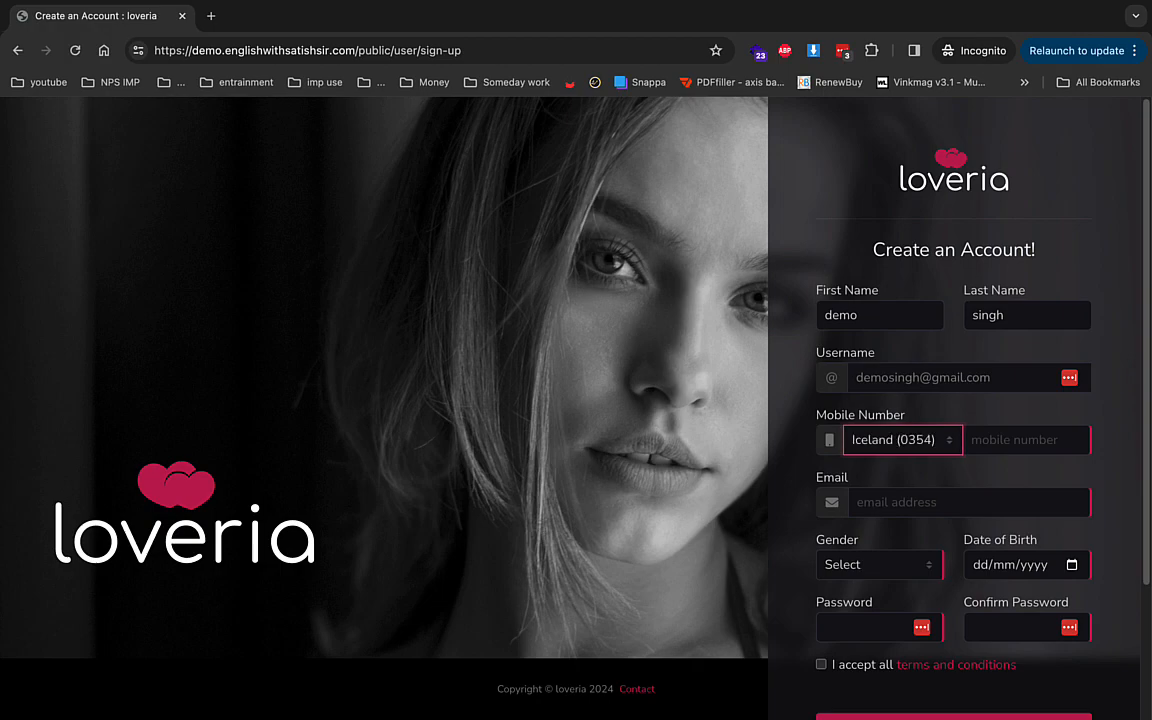
key("Tab")
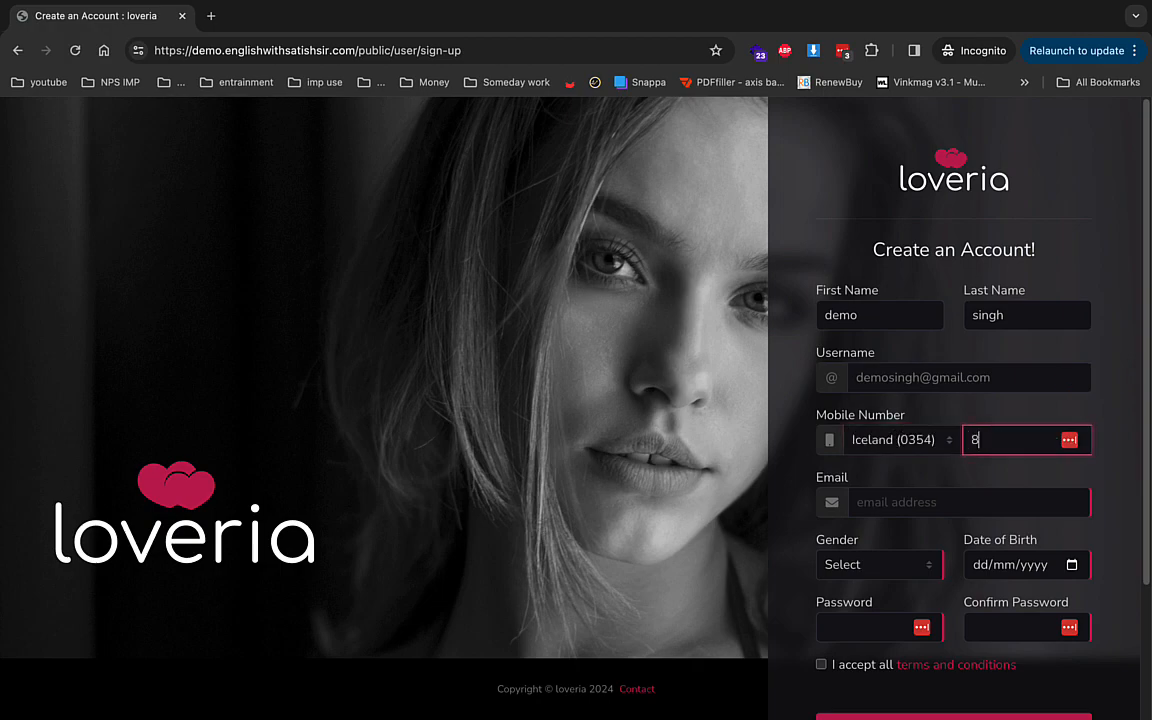
key("Tab")
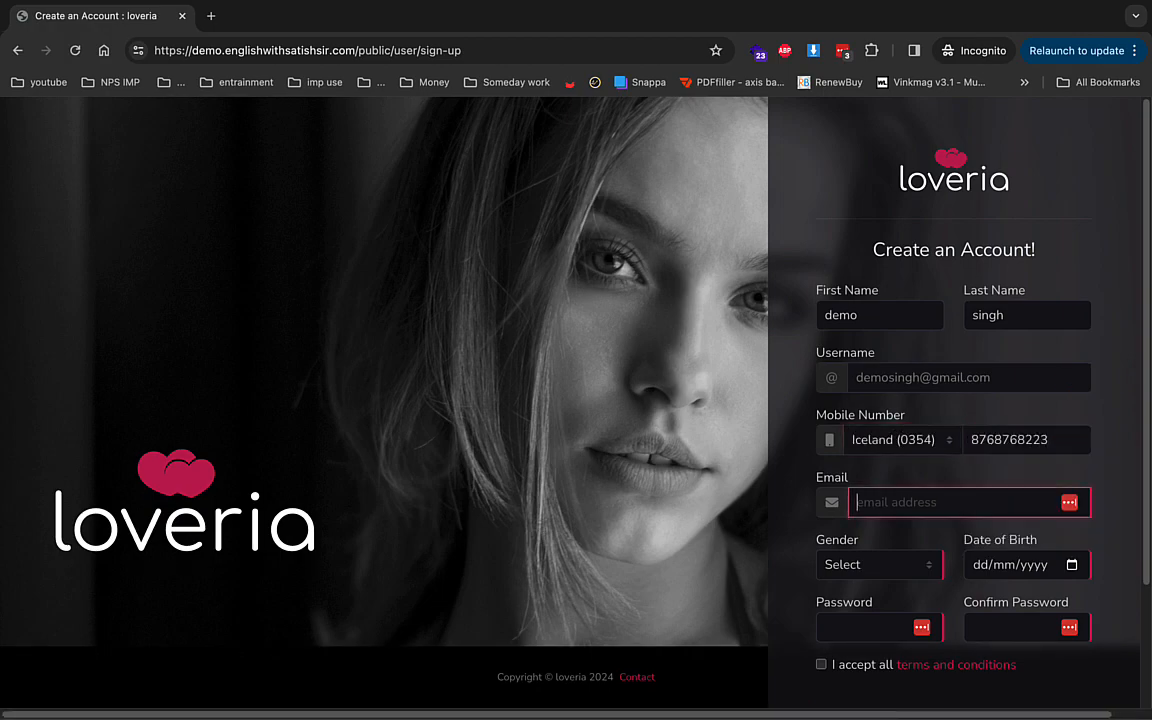
- Remove the domain from the username, paste the email, choose Male, and enter the 1997 birth date
double_click(888, 380)
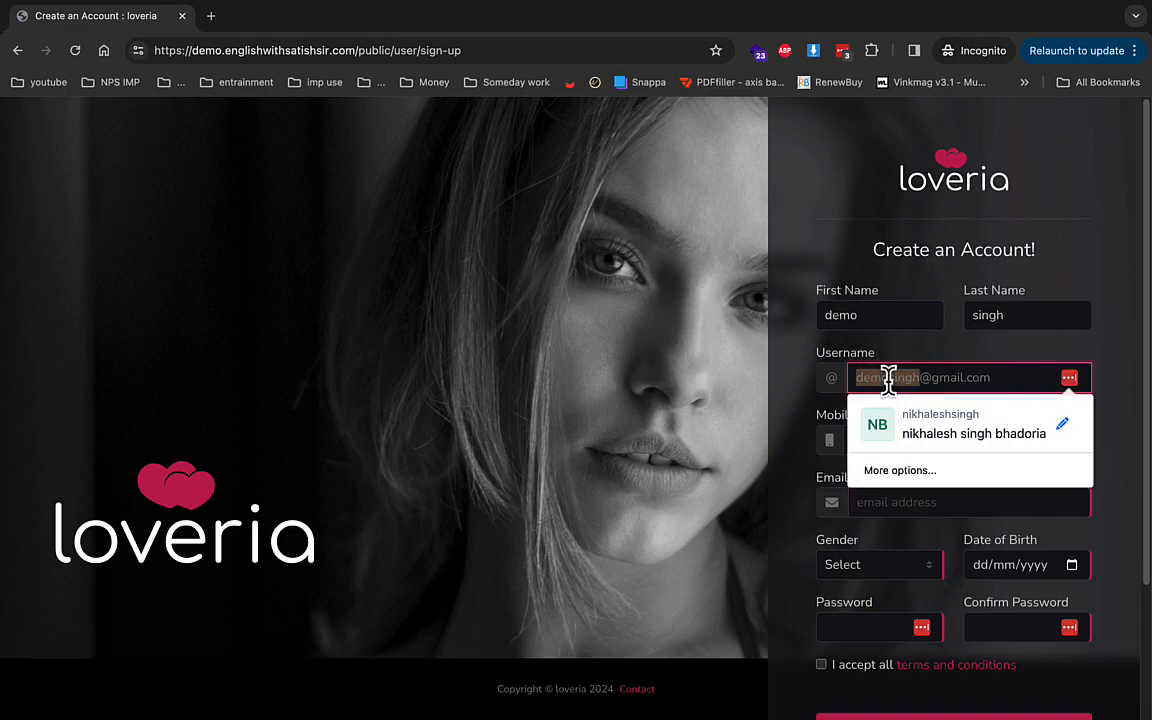
key("super+a")
key("super+c")
left_click_drag(921, 378, 1046, 383)
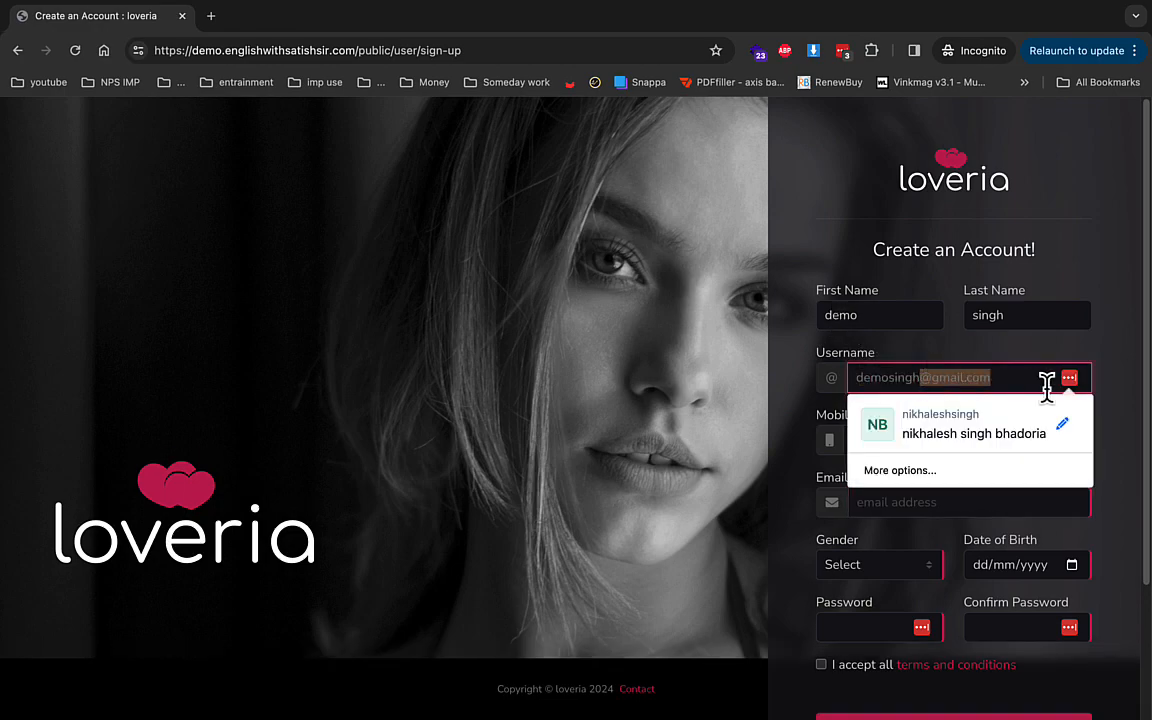
key("BackSpace")
key("Tab")
key("Tab")
key("Tab")
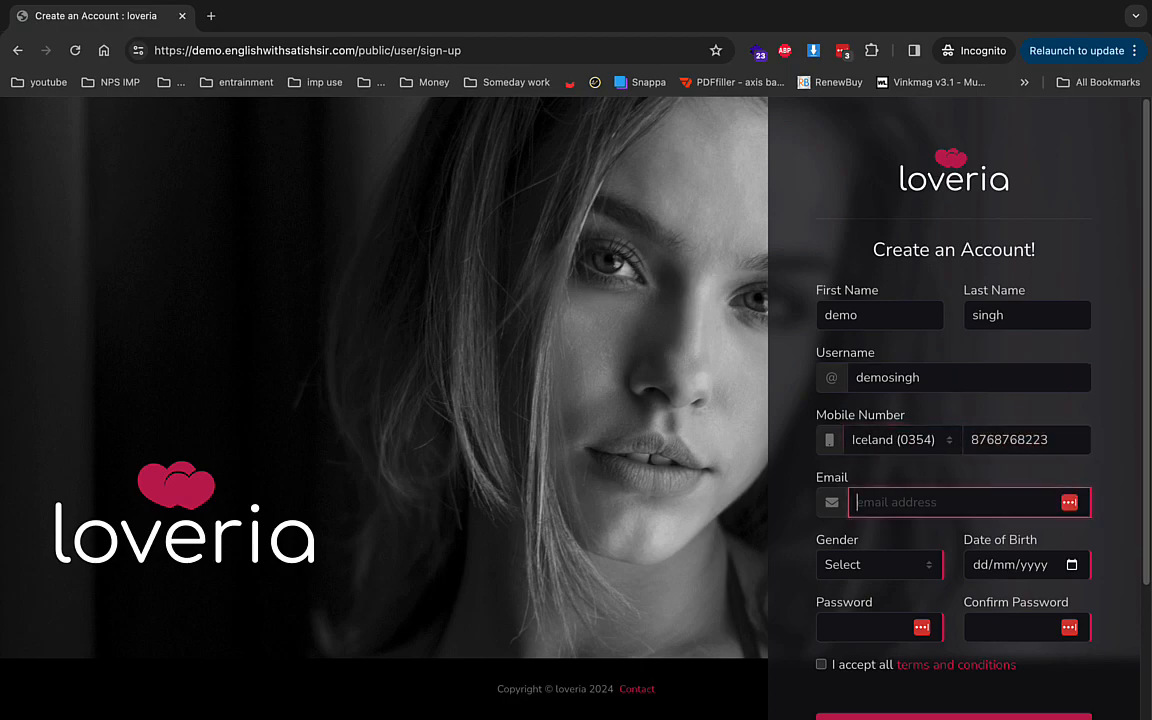
key("super+v")
key("Tab")
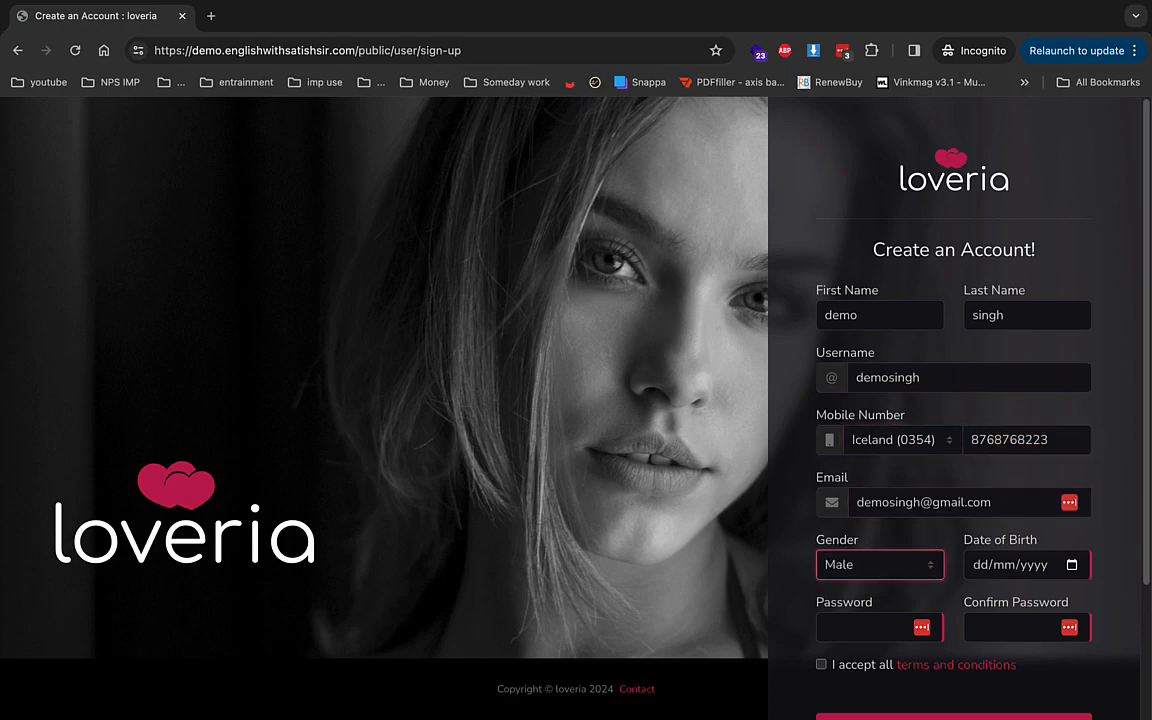
key("Tab")
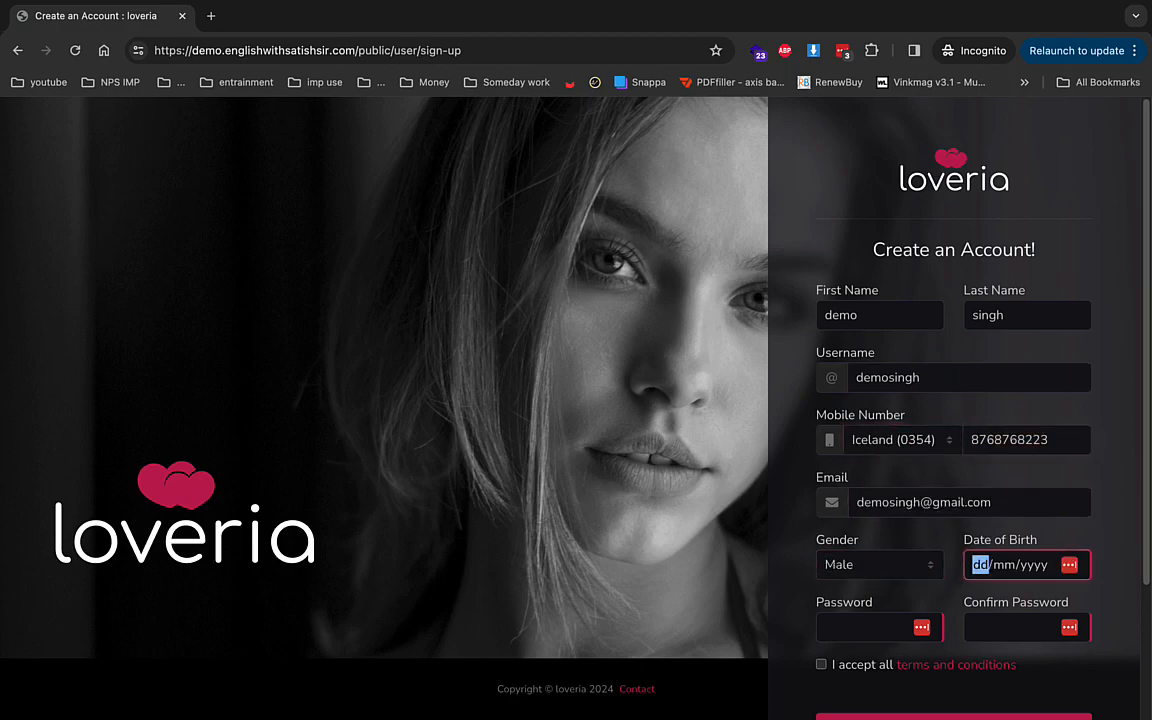
type("08/")
type("09/0008")
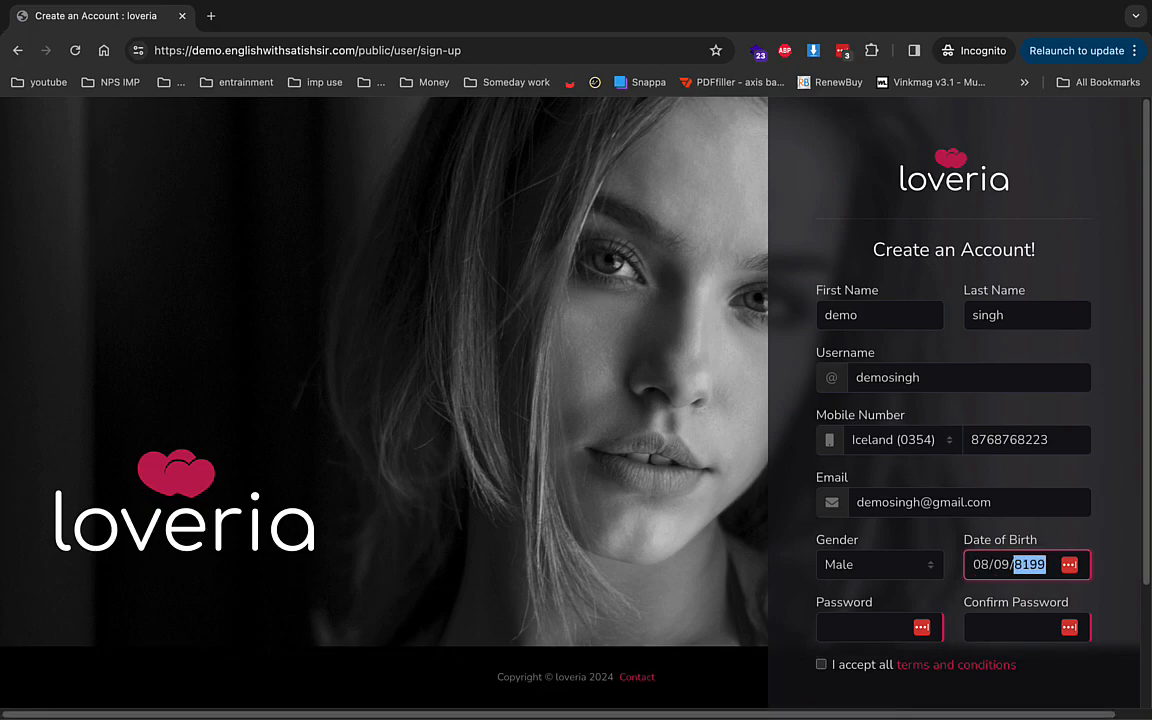
- Enter and confirm the account password, accept the terms, and register
key("Tab")
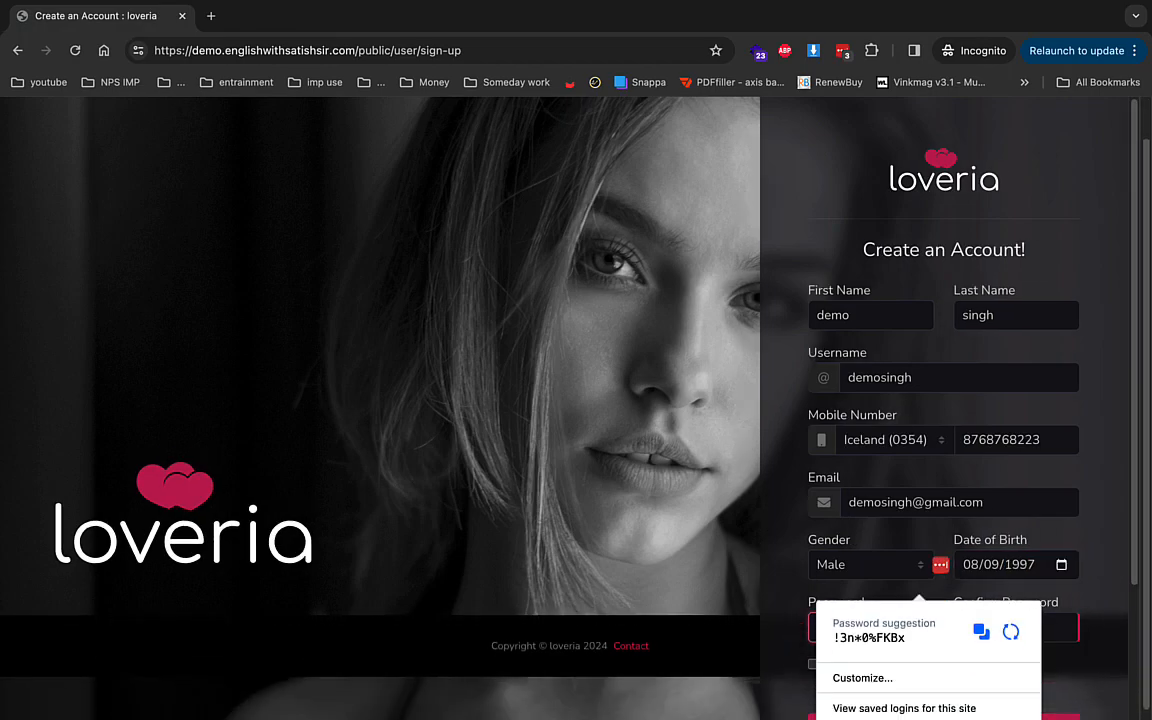
key("Tab")
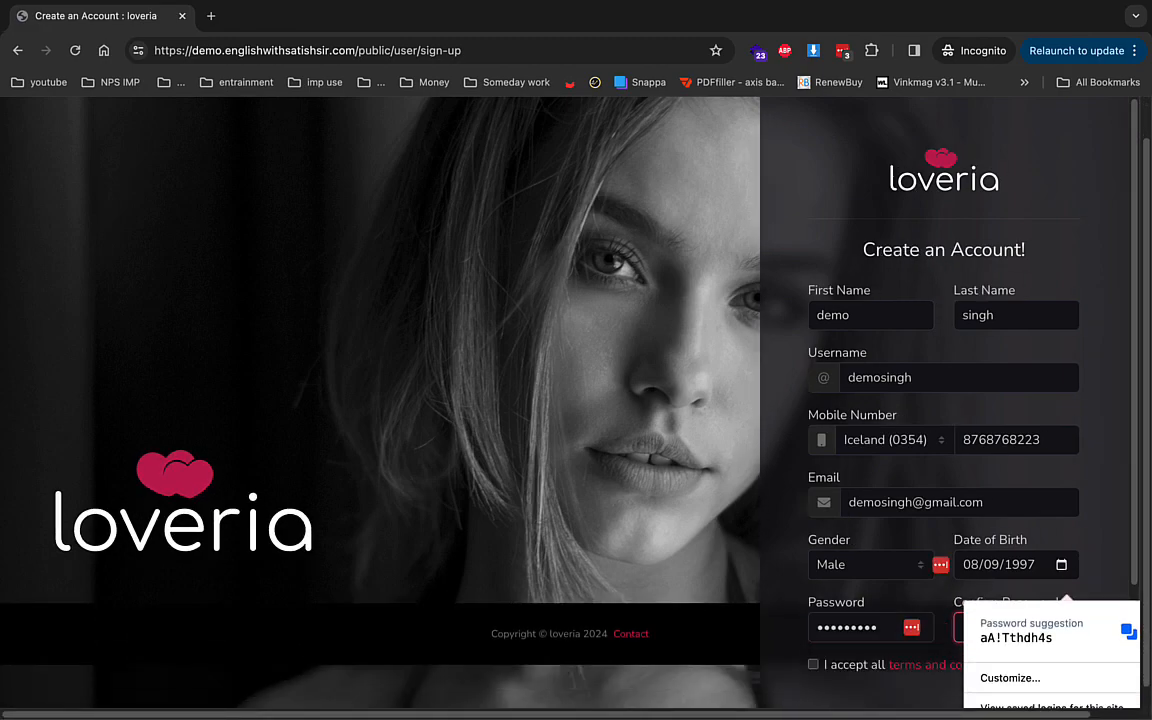
scroll(1046, 388, "down", 3)
double_click(863, 458)
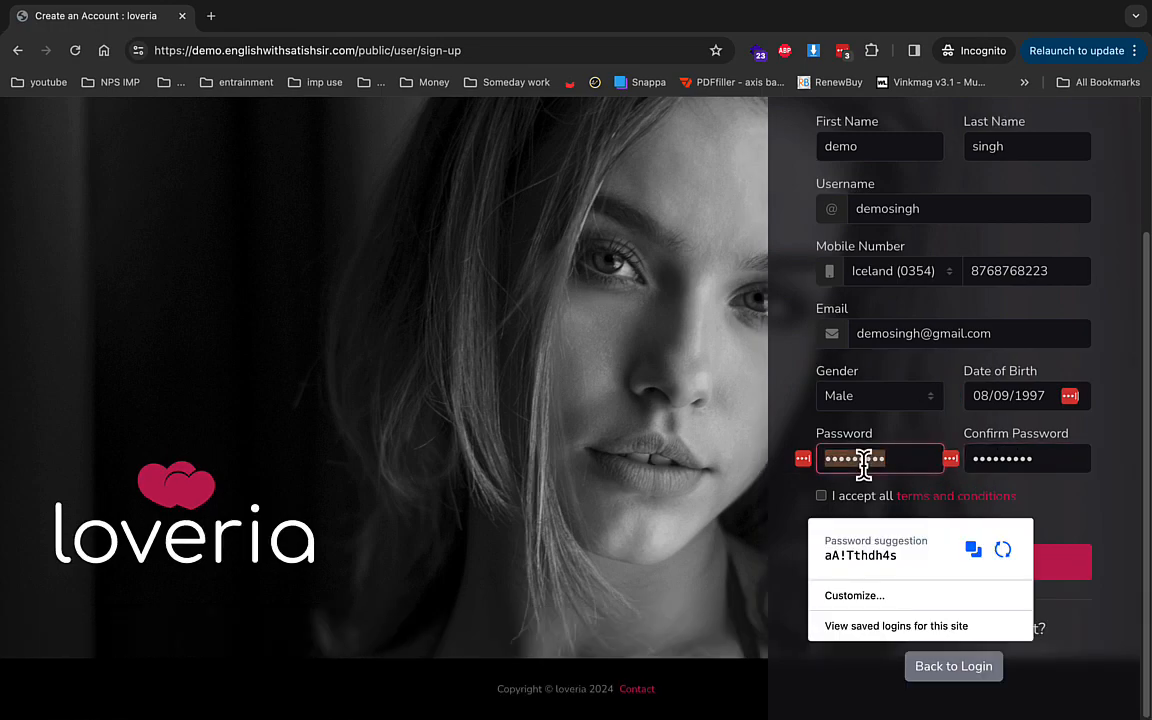
type("D")
type("456")
key("Tab")
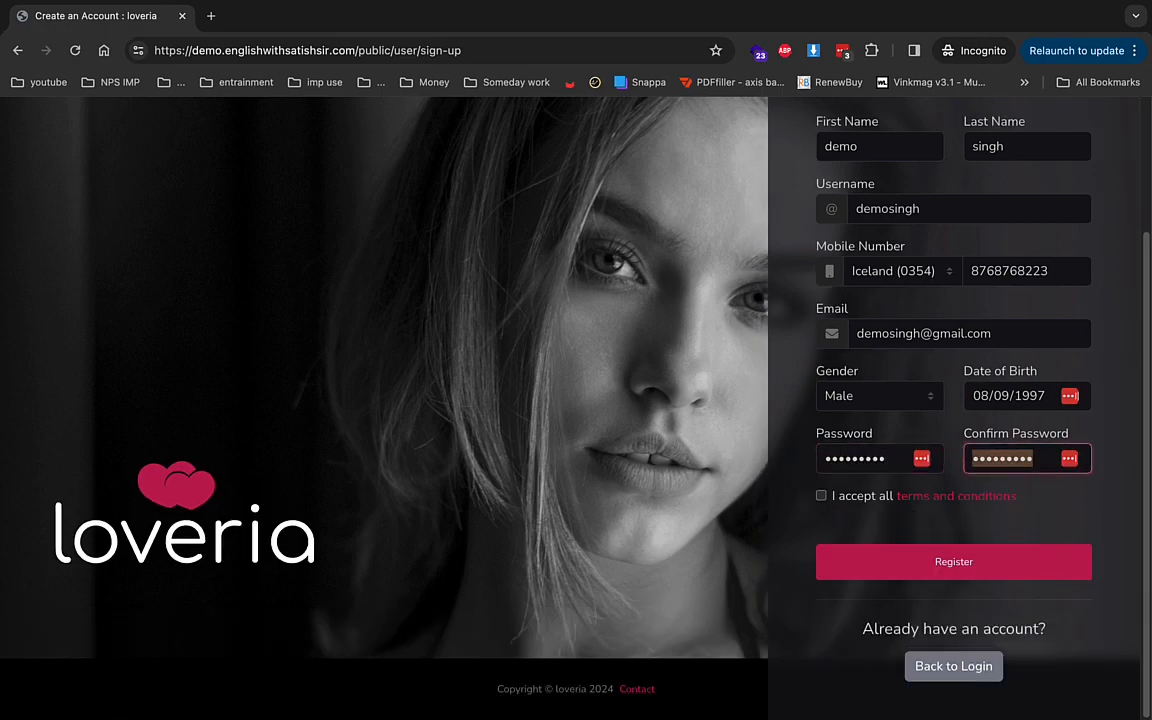
type("12345678")
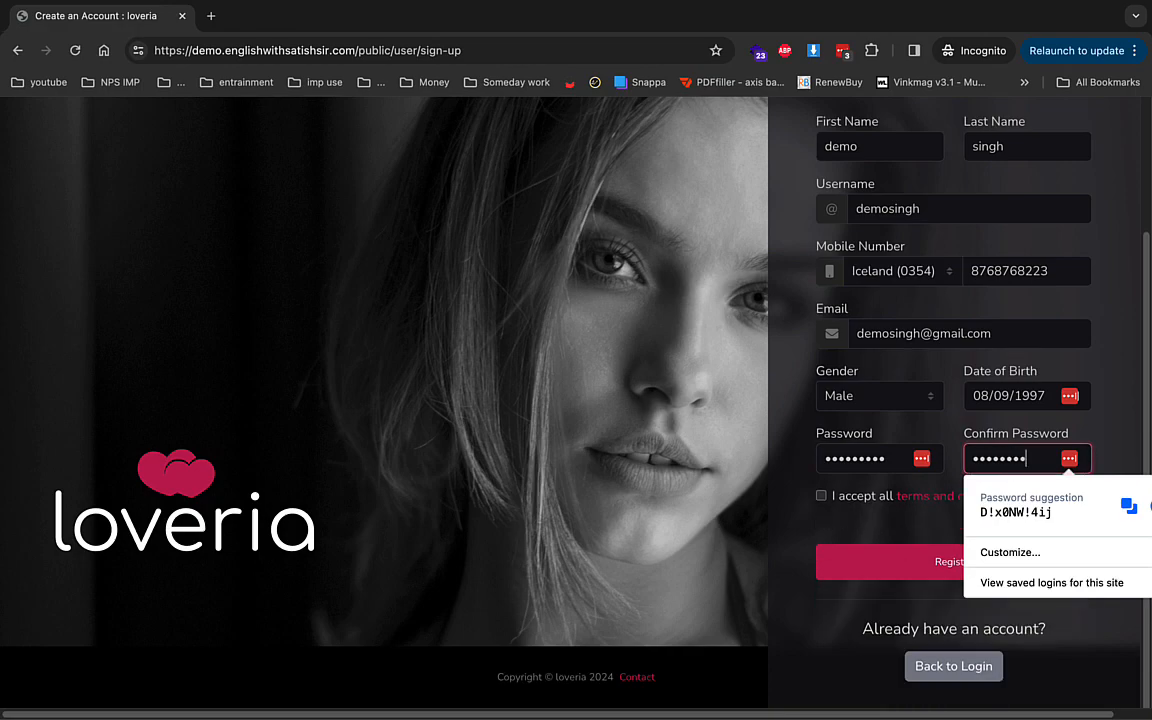
type("9")
key("Tab")
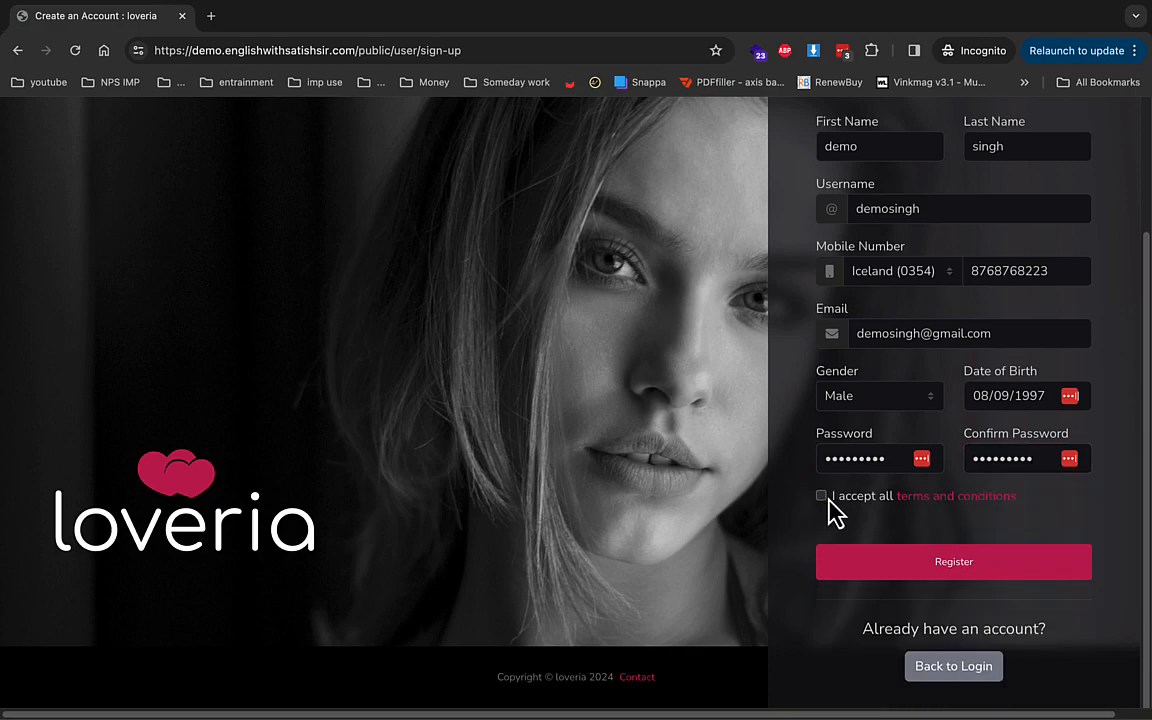
left_click(869, 566)
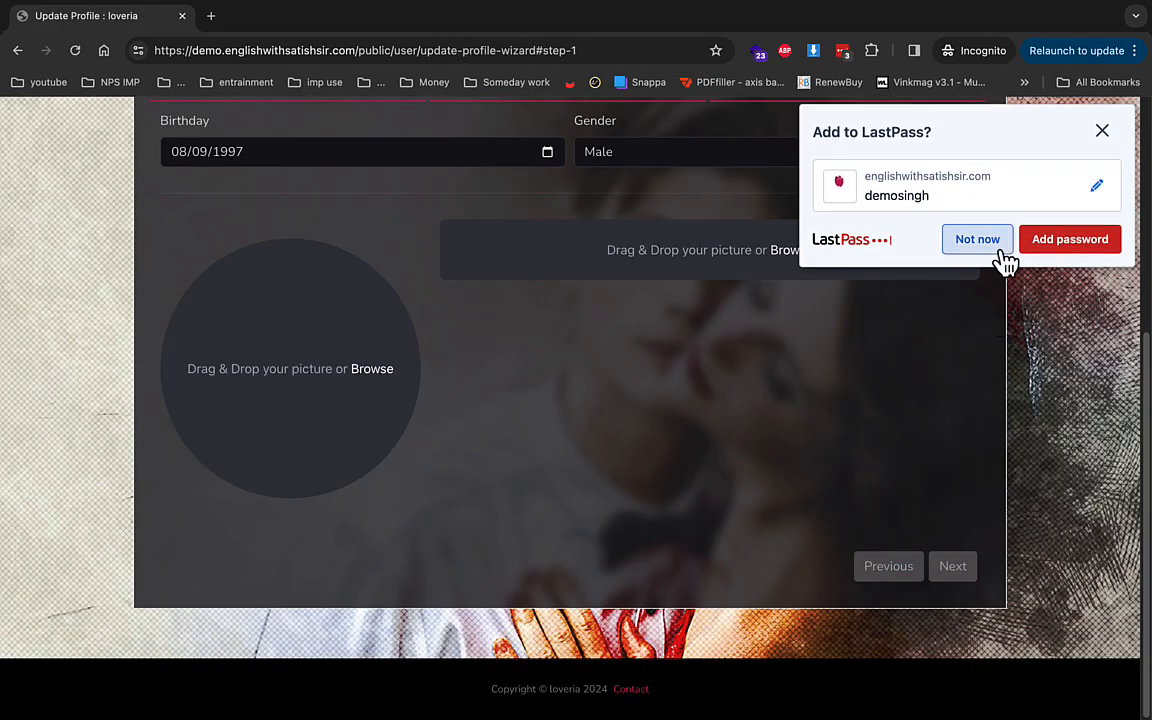
- Decline the LastPass password prompt and upload a photo as the profile picture
left_click(977, 240)
scroll(530, 340, "up", 3)
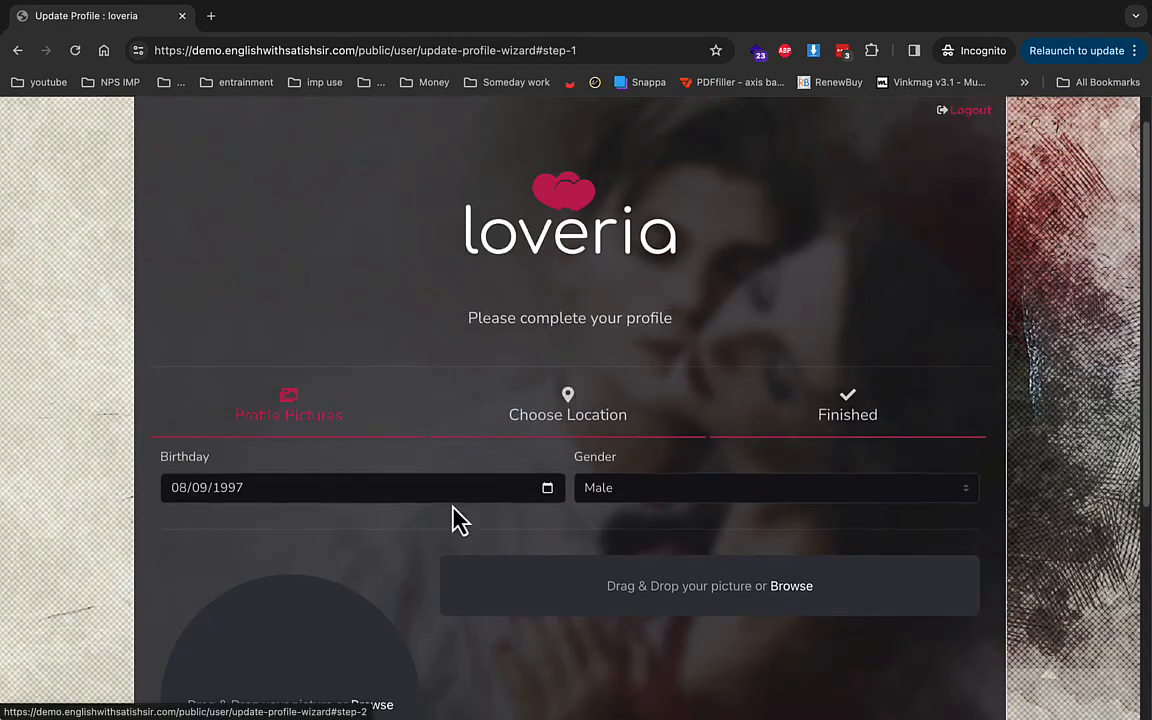
scroll(310, 405, "down", 3)
left_click(371, 372)
double_click(318, 295)
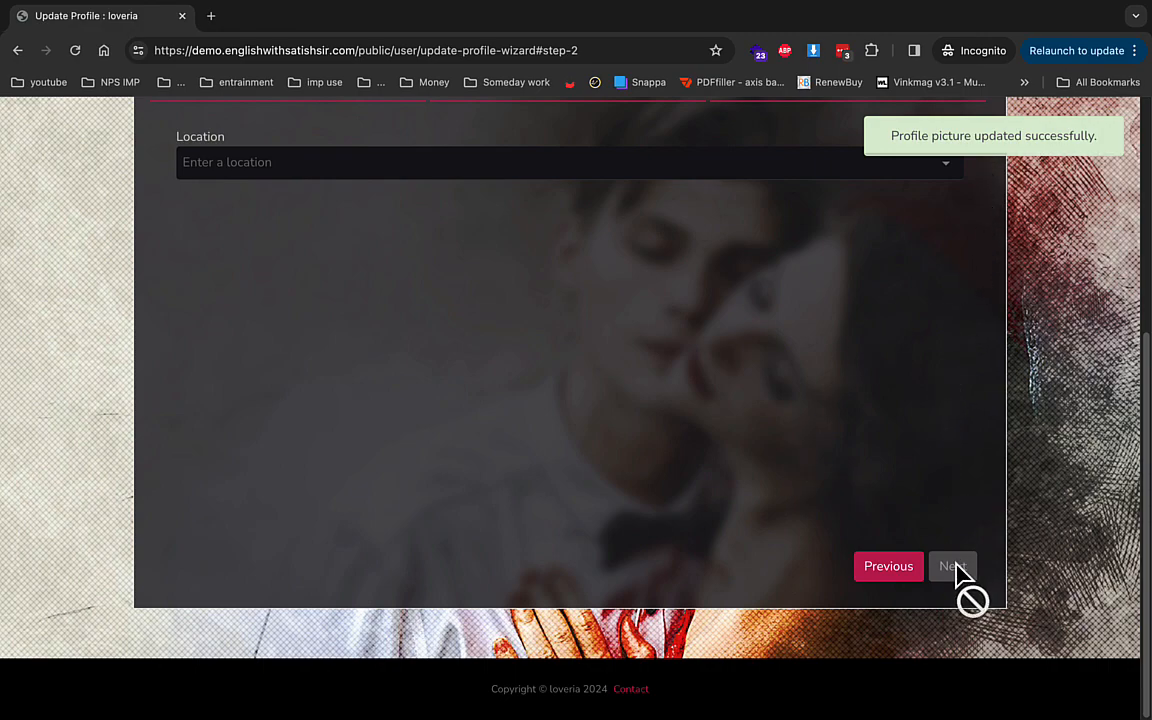
- Skip to the Finished step, finish the profile wizard, and close the tab
scroll(930, 560, "up", 3)
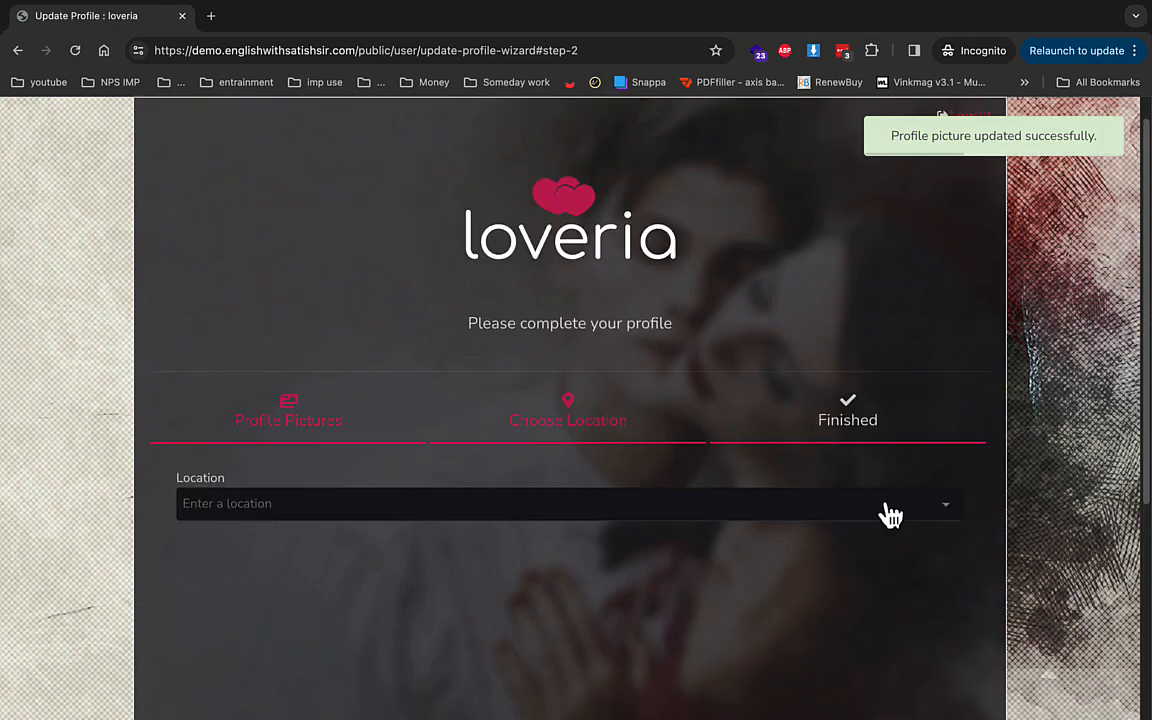
left_click(837, 430)
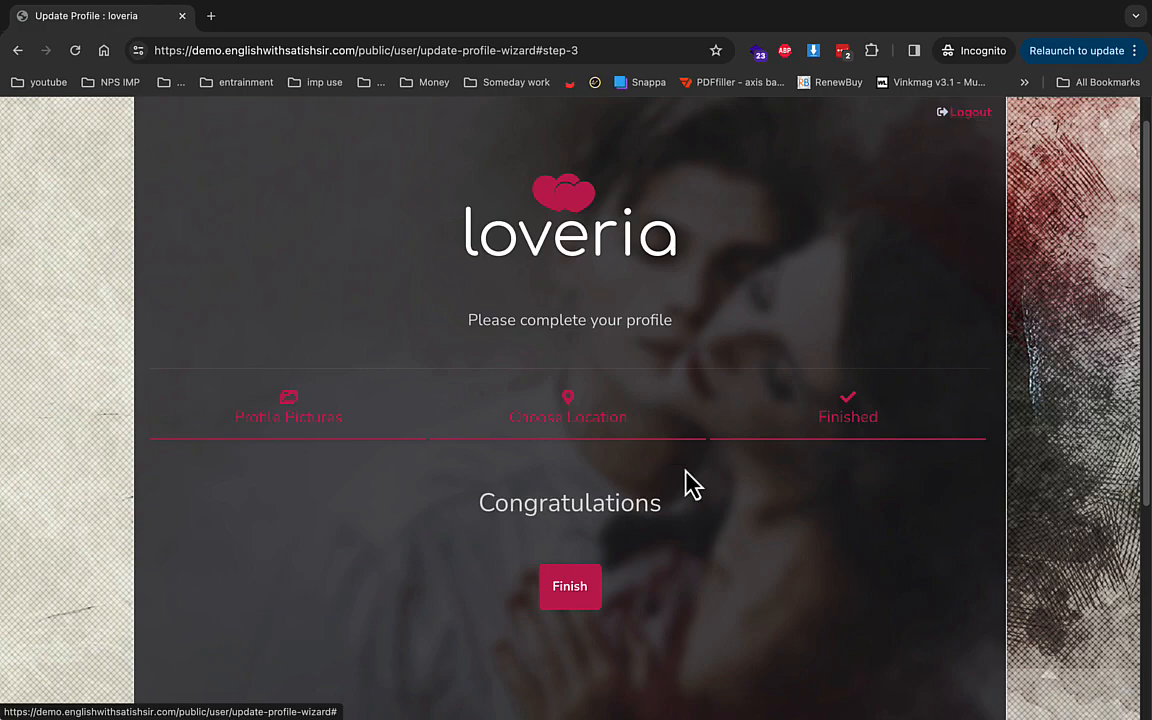
left_click(584, 597)
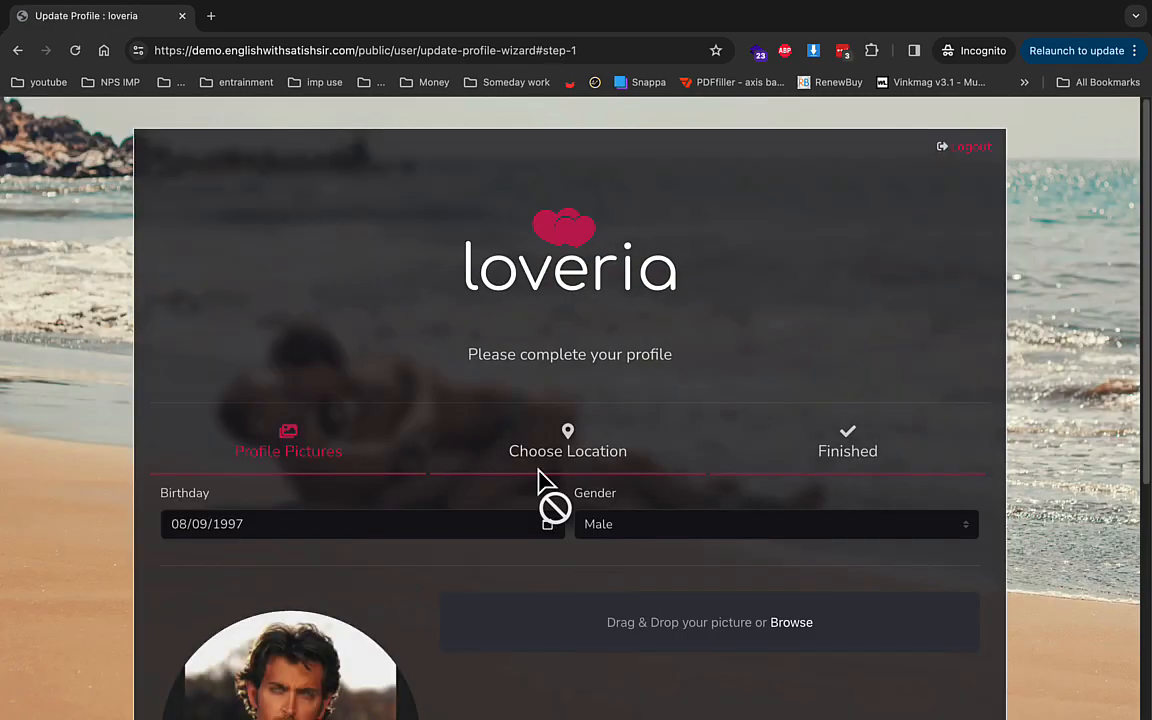
left_click(182, 15)
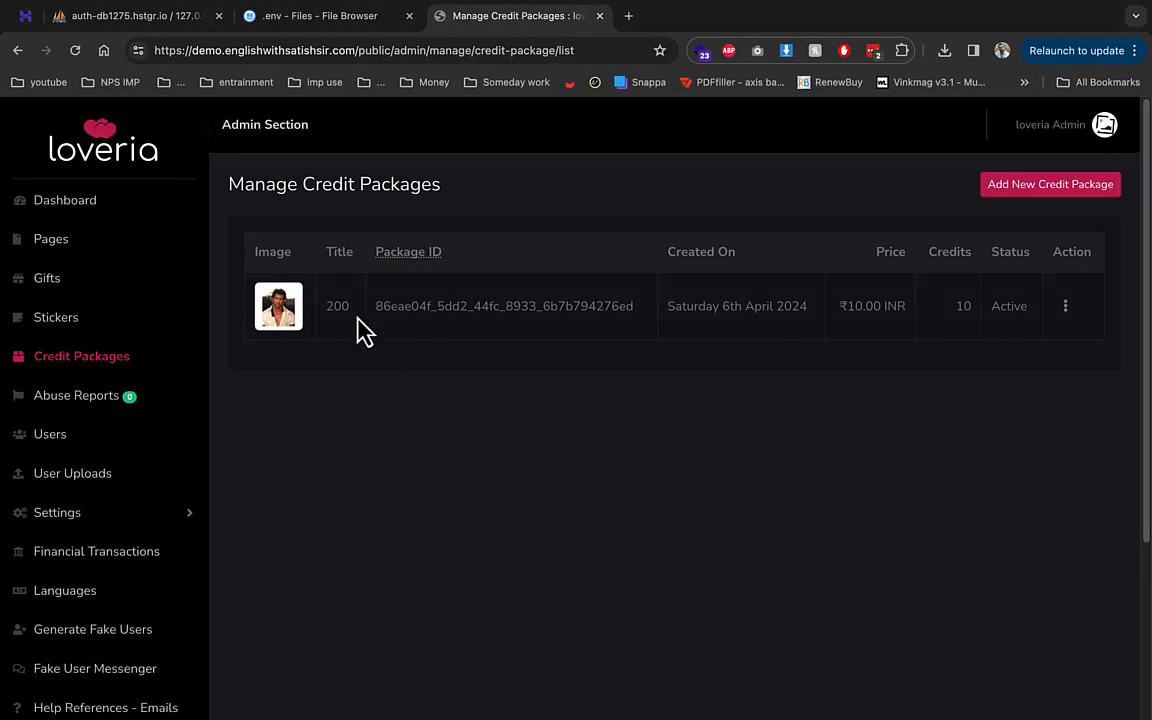
- From the admin Users list, view the new member's public profile, then go to My Photos
left_click(50, 434)
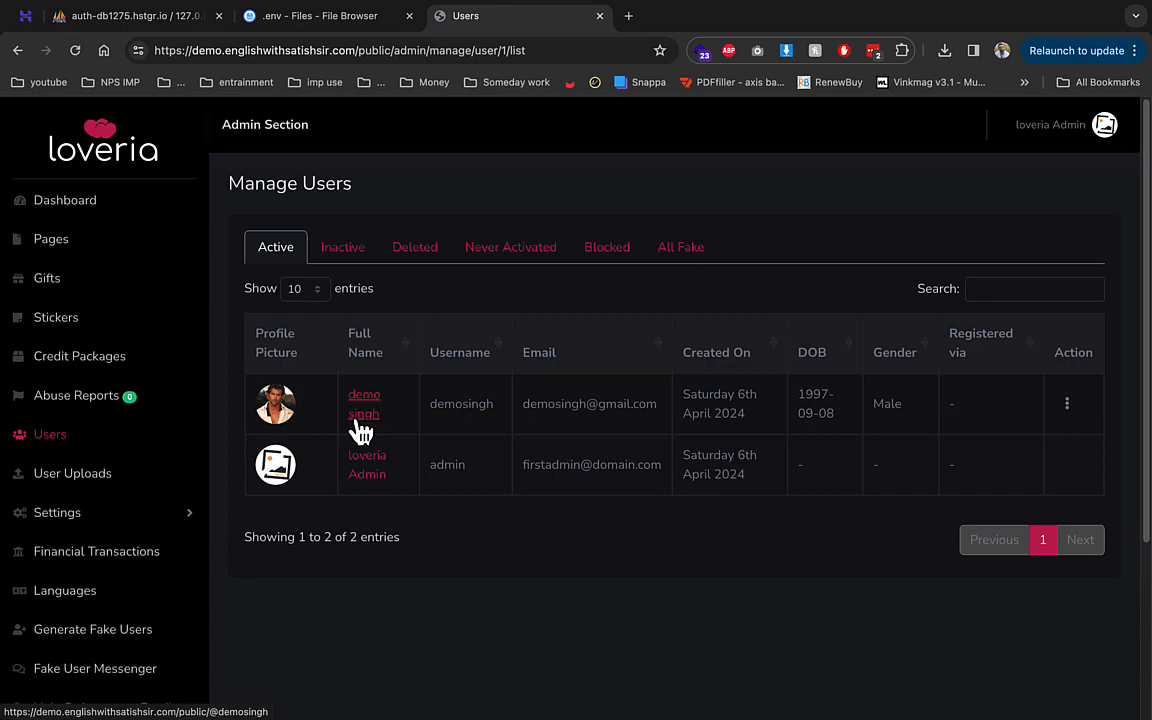
left_click(358, 422)
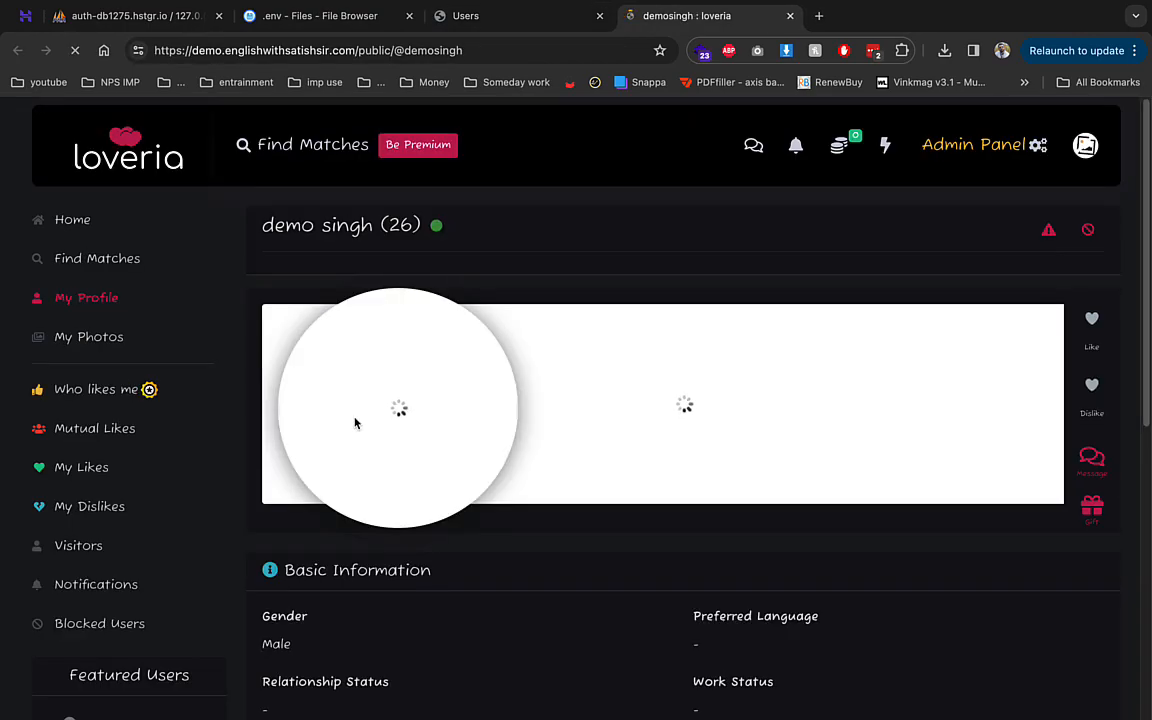
scroll(399, 405, "down", 3)
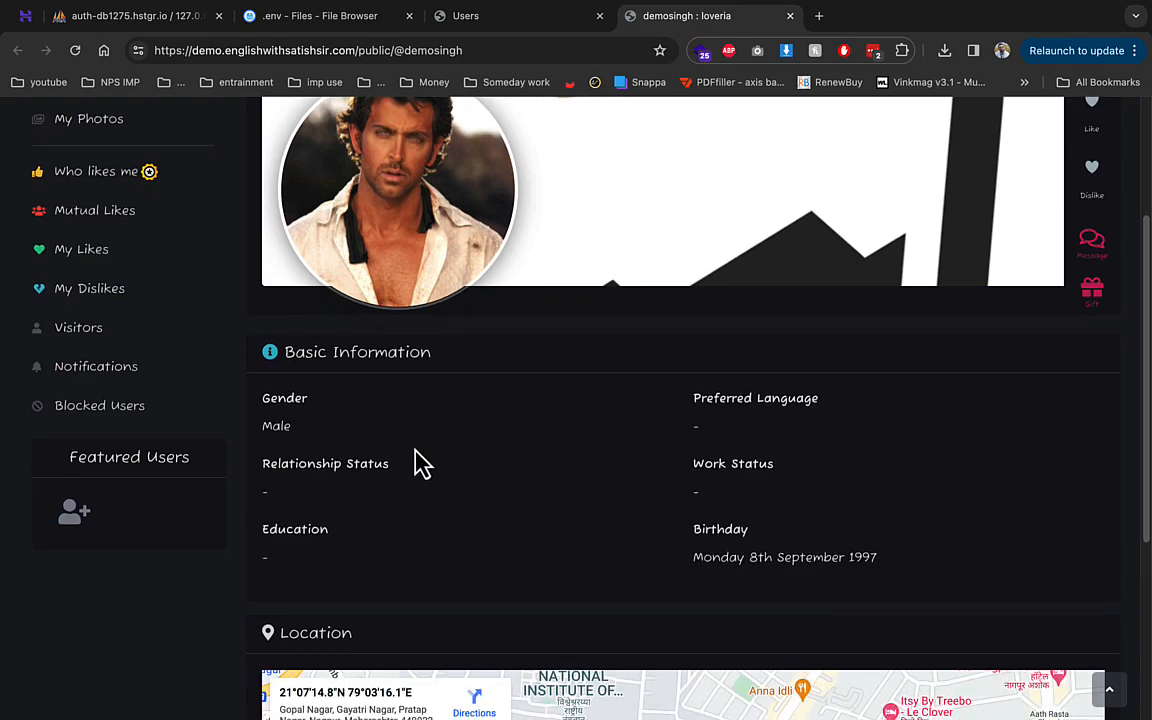
scroll(670, 418, "down", 3)
scroll(400, 500, "up", 5)
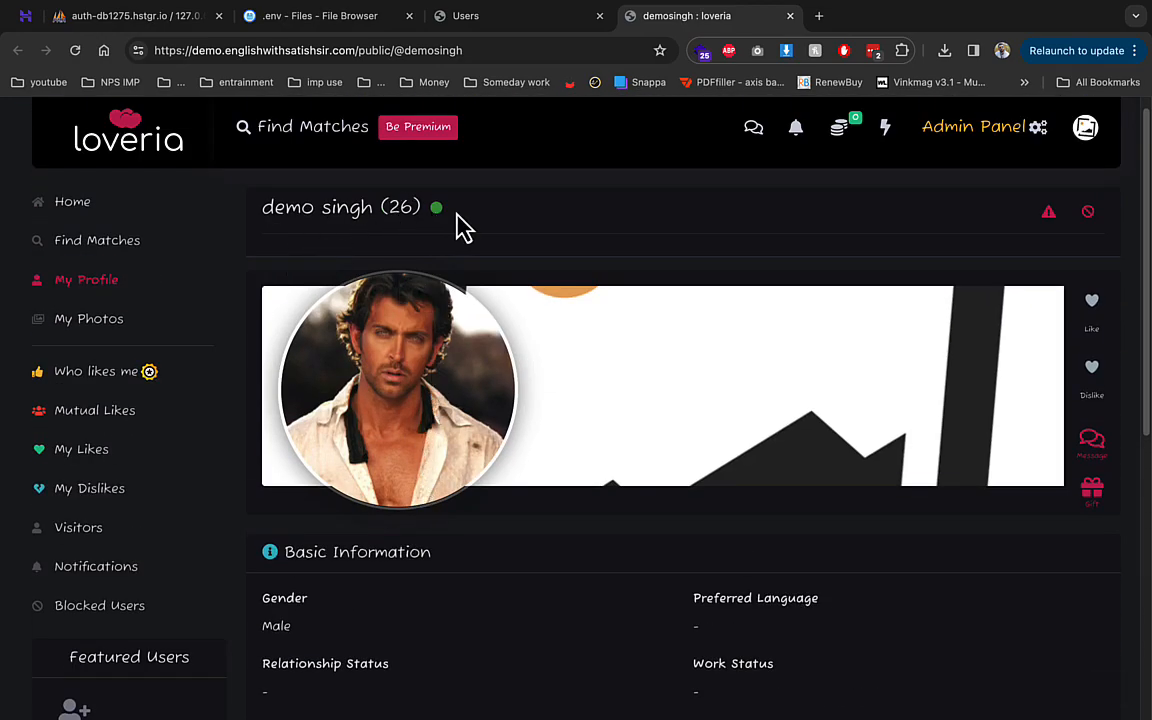
left_click(108, 320)
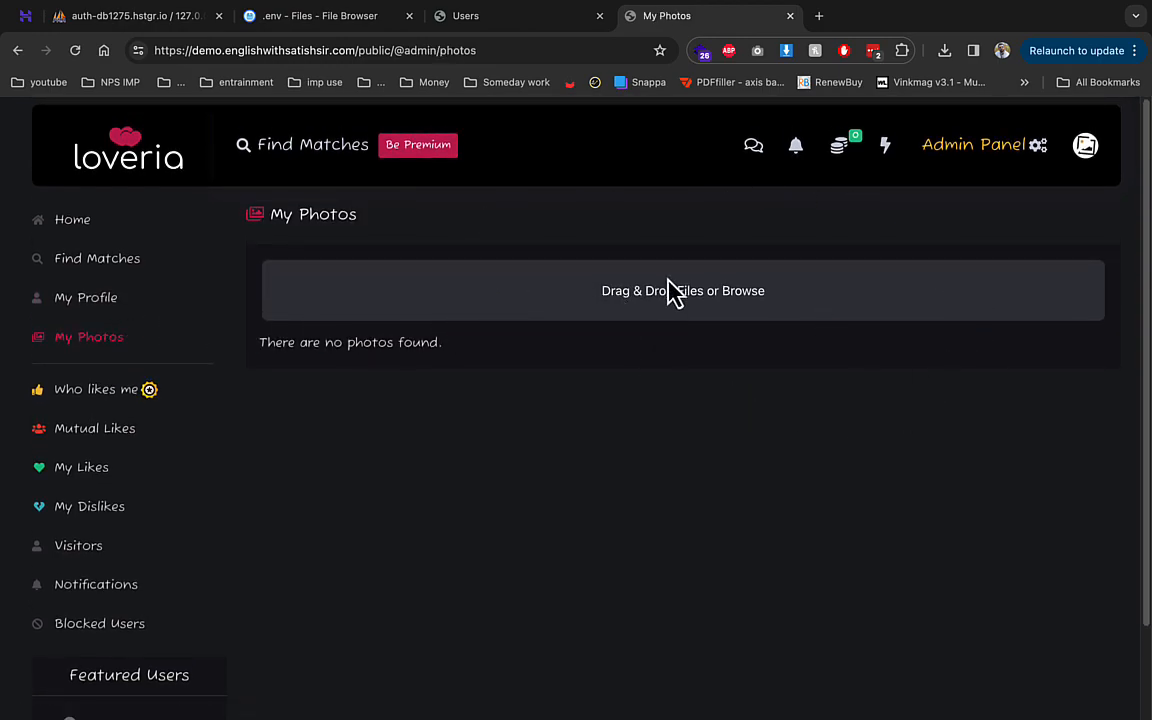
- Browse the premium membership plans, highlighting the discounts feature description
left_click(438, 152)
scroll(437, 330, "down", 2)
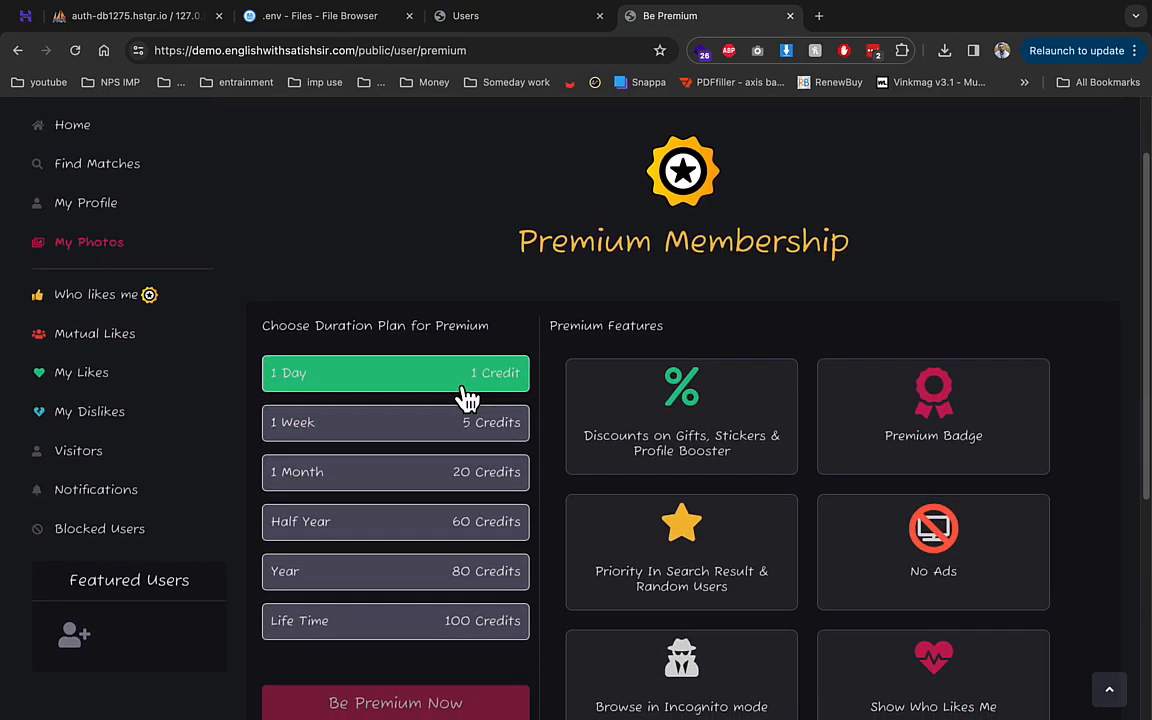
scroll(465, 395, "down", 5)
scroll(468, 398, "up", 4)
left_click_drag(636, 395, 745, 415)
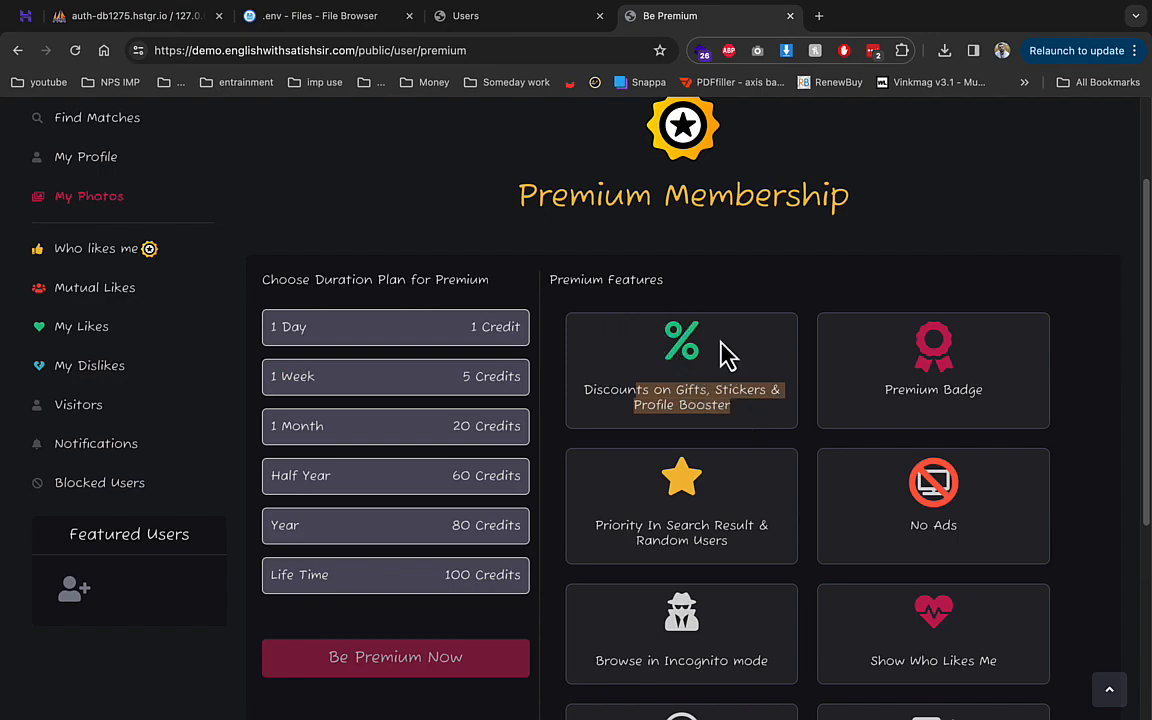
scroll(725, 352, "down", 1)
scroll(718, 371, "down", 5)
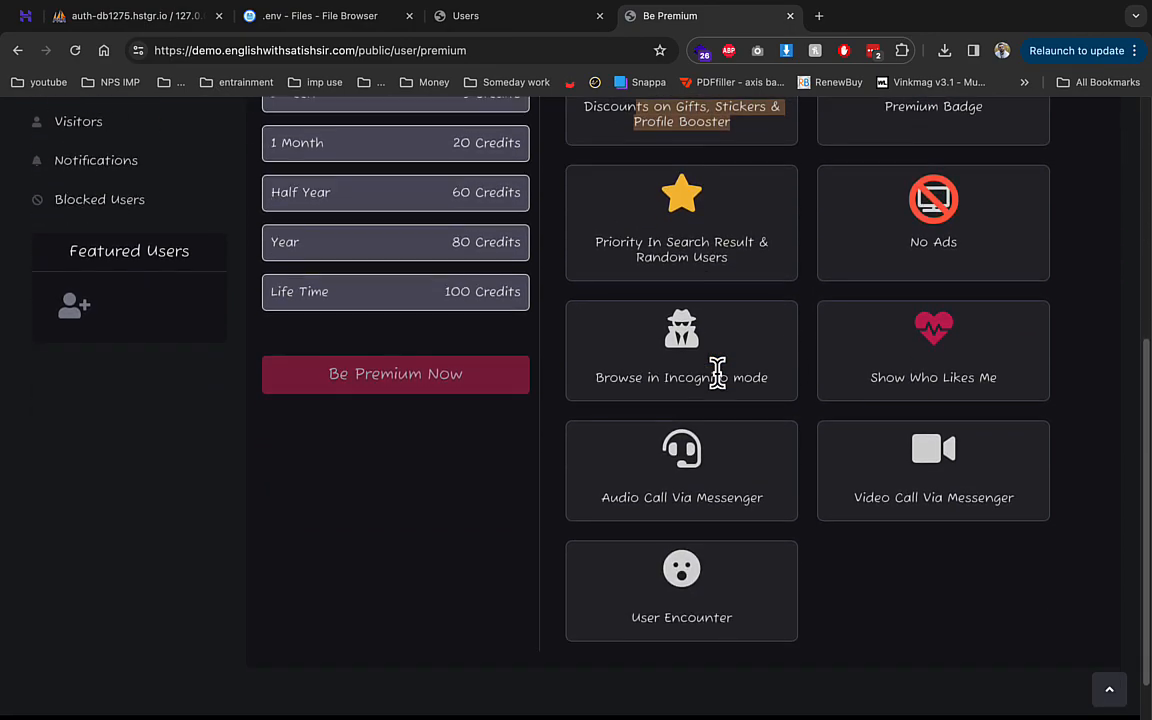
scroll(677, 398, "up", 8)
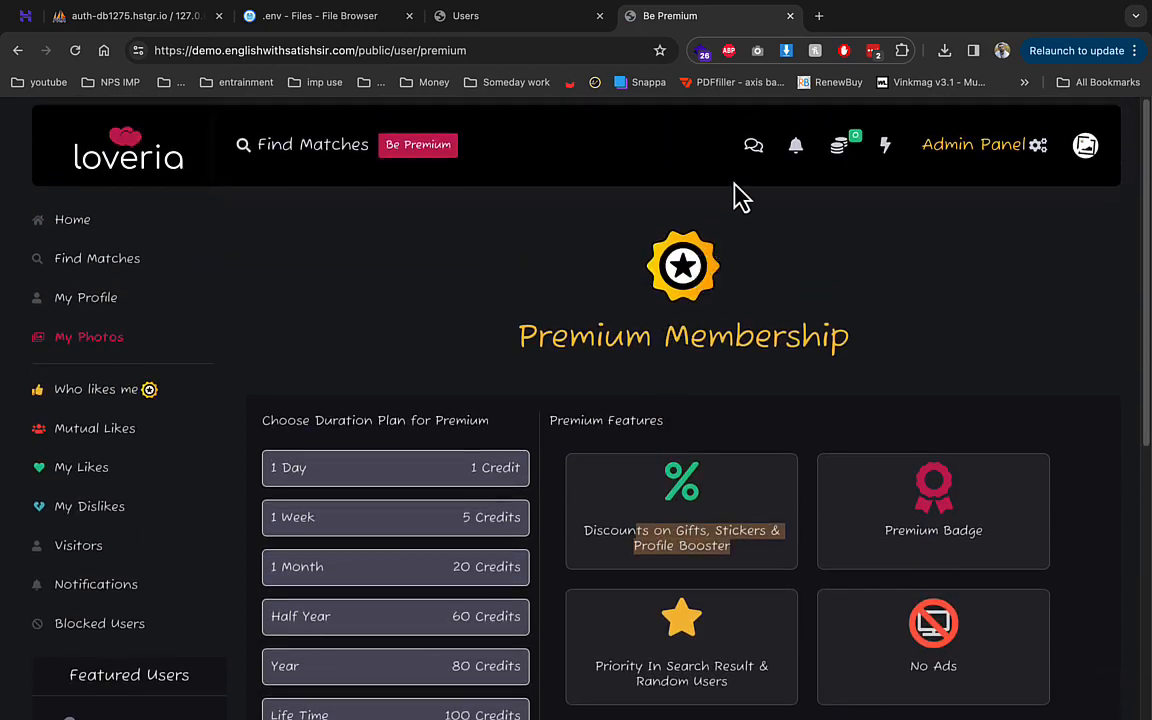
- Select the 200 credit package in the Credit Wallet, then go to Find Matches
left_click(754, 148)
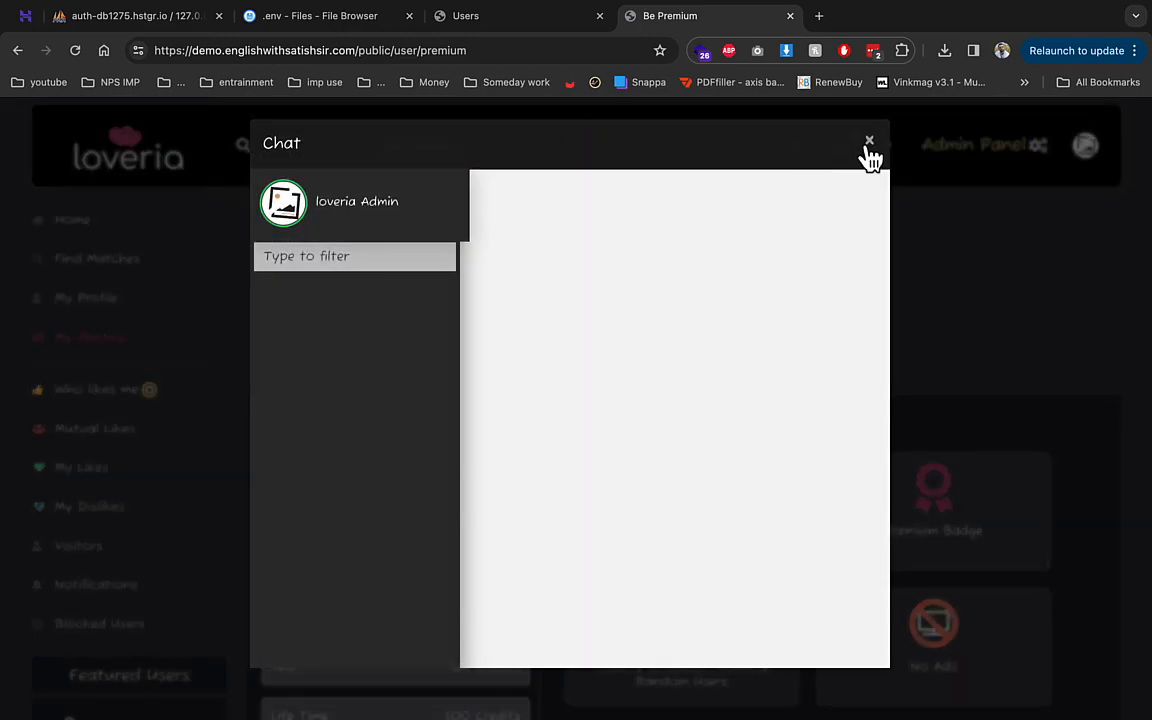
left_click(869, 143)
left_click(840, 152)
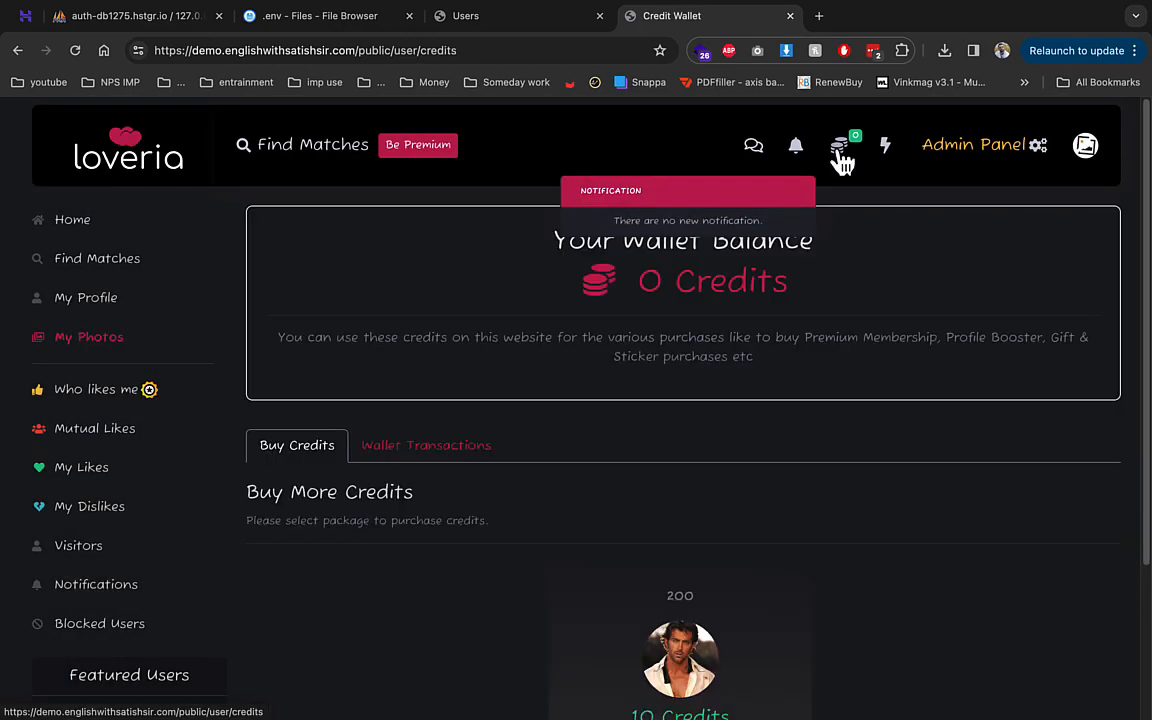
scroll(638, 417, "down", 3)
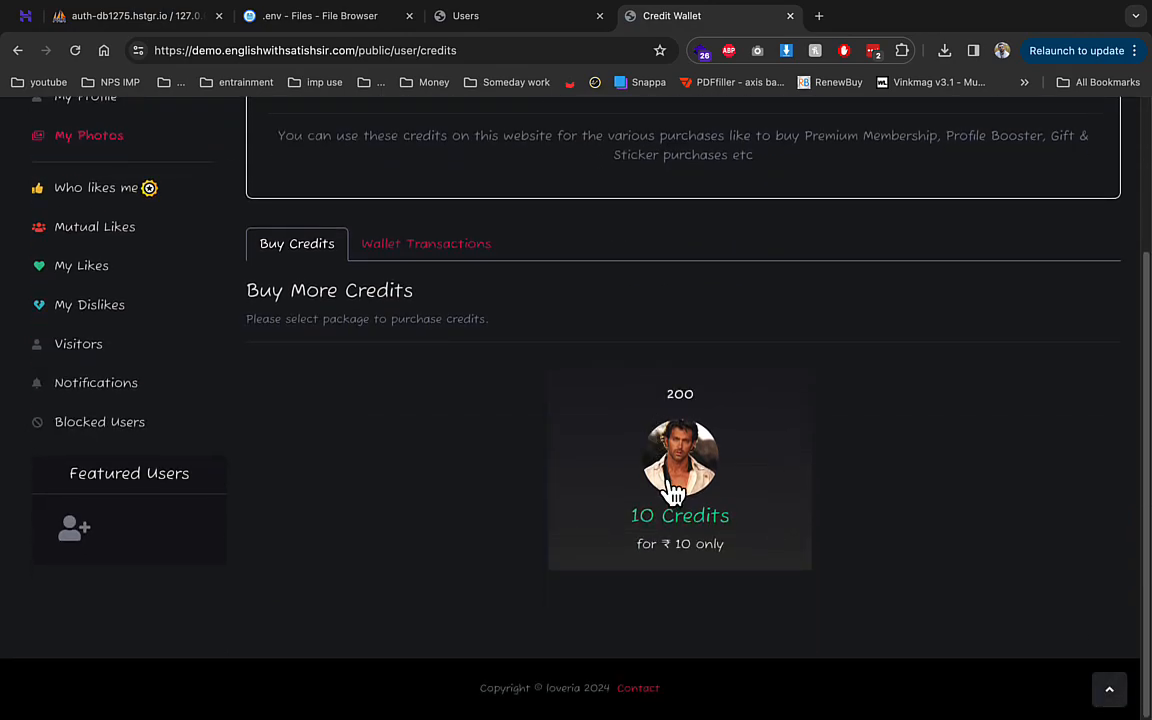
left_click(675, 492)
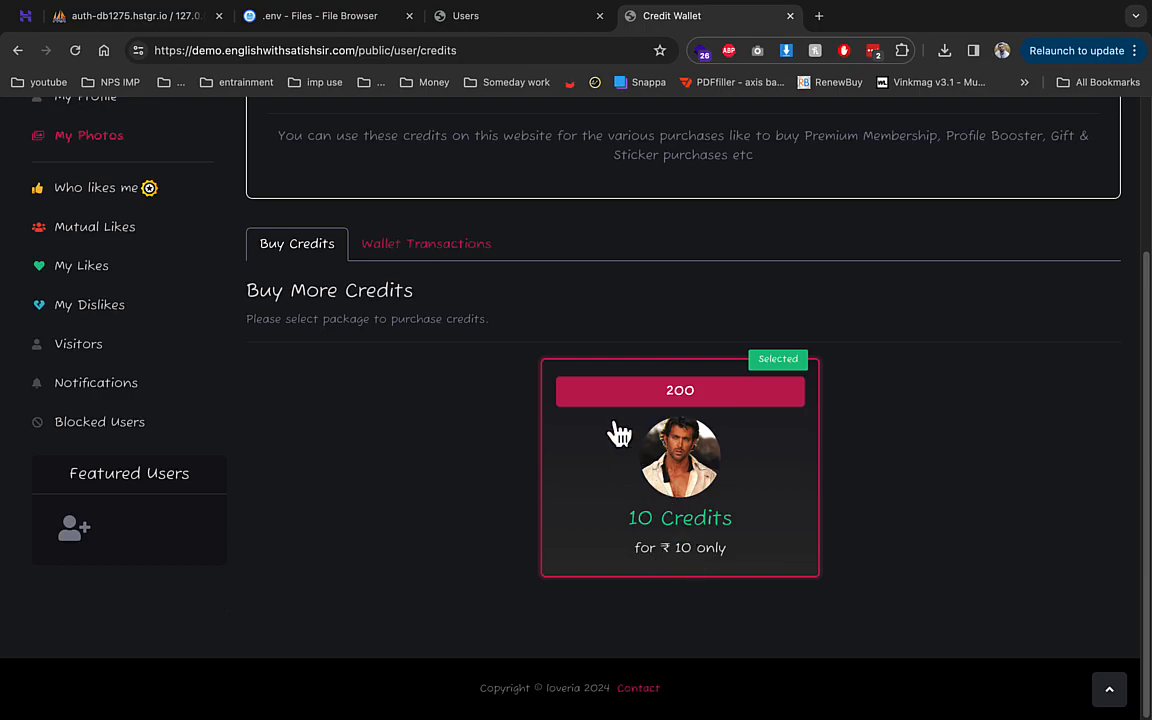
scroll(505, 395, "up", 3)
scroll(505, 395, "up", 1)
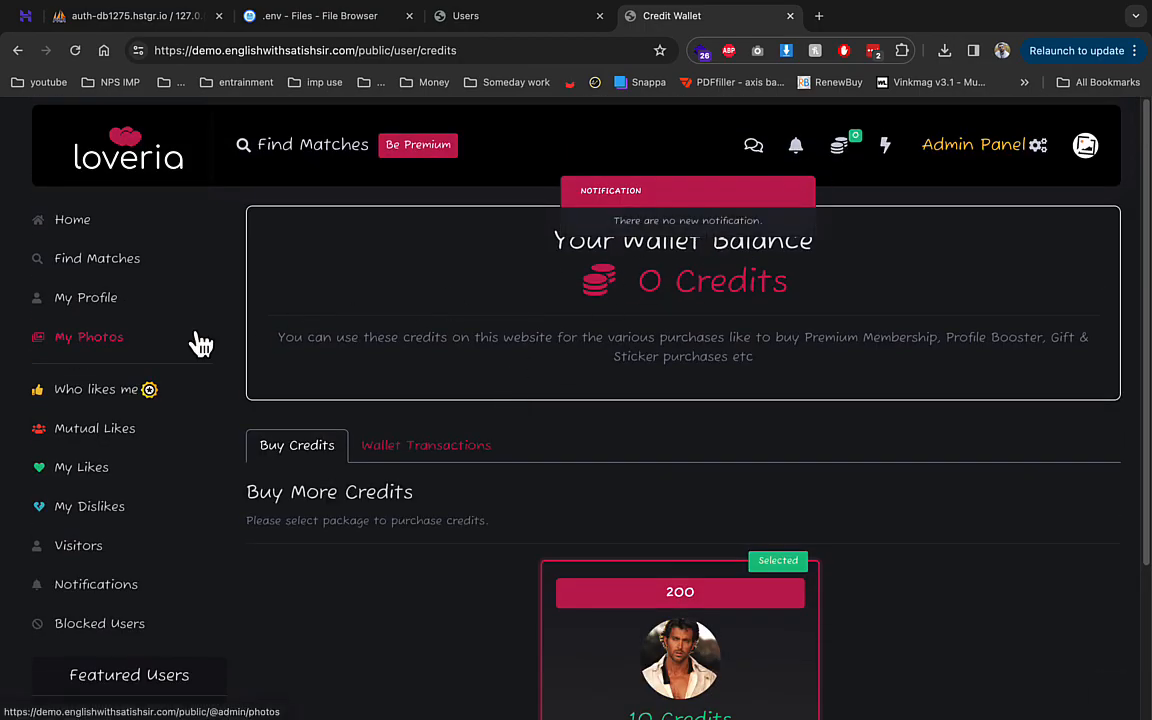
left_click(92, 262)
scroll(386, 437, "down", 2)
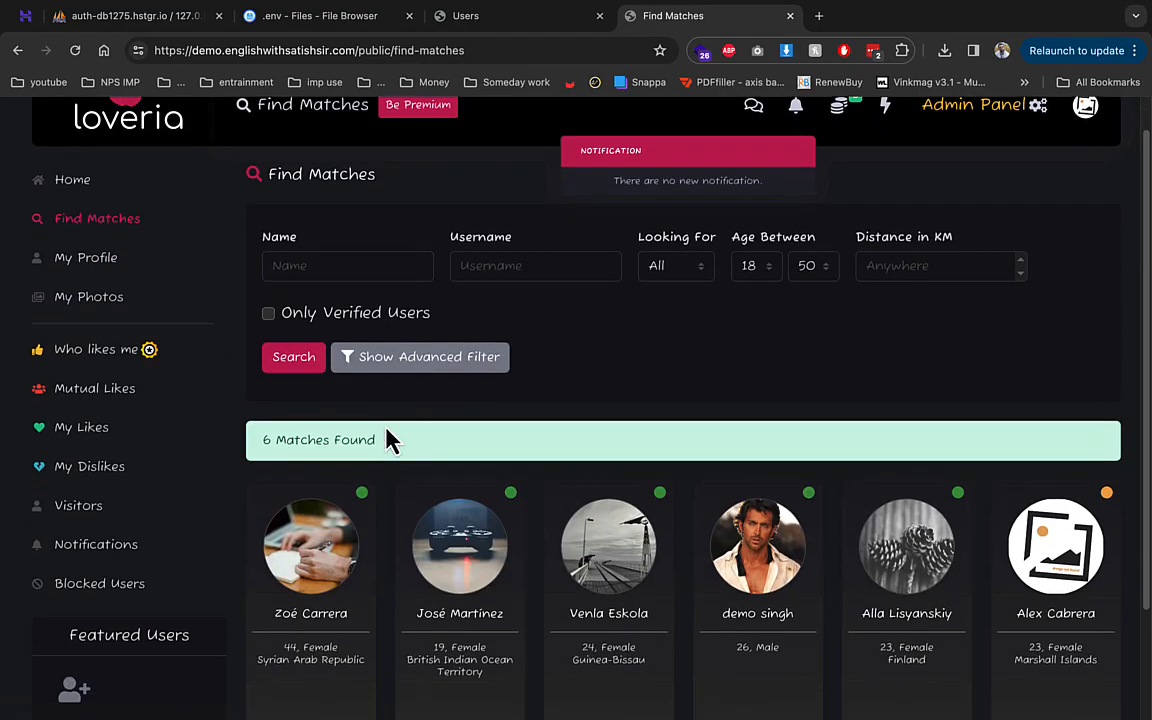
- Open the third match's profile and like it
scroll(390, 440, "down", 1)
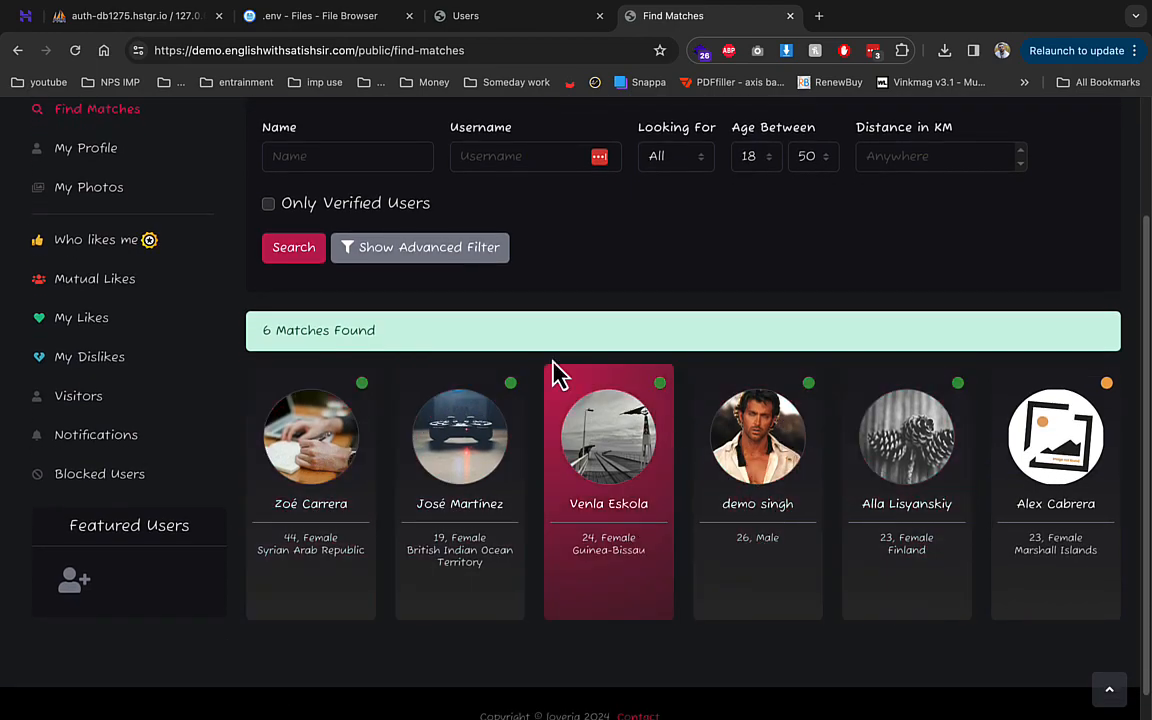
left_click(624, 455)
scroll(600, 440, "down", 3)
scroll(560, 430, "up", 3)
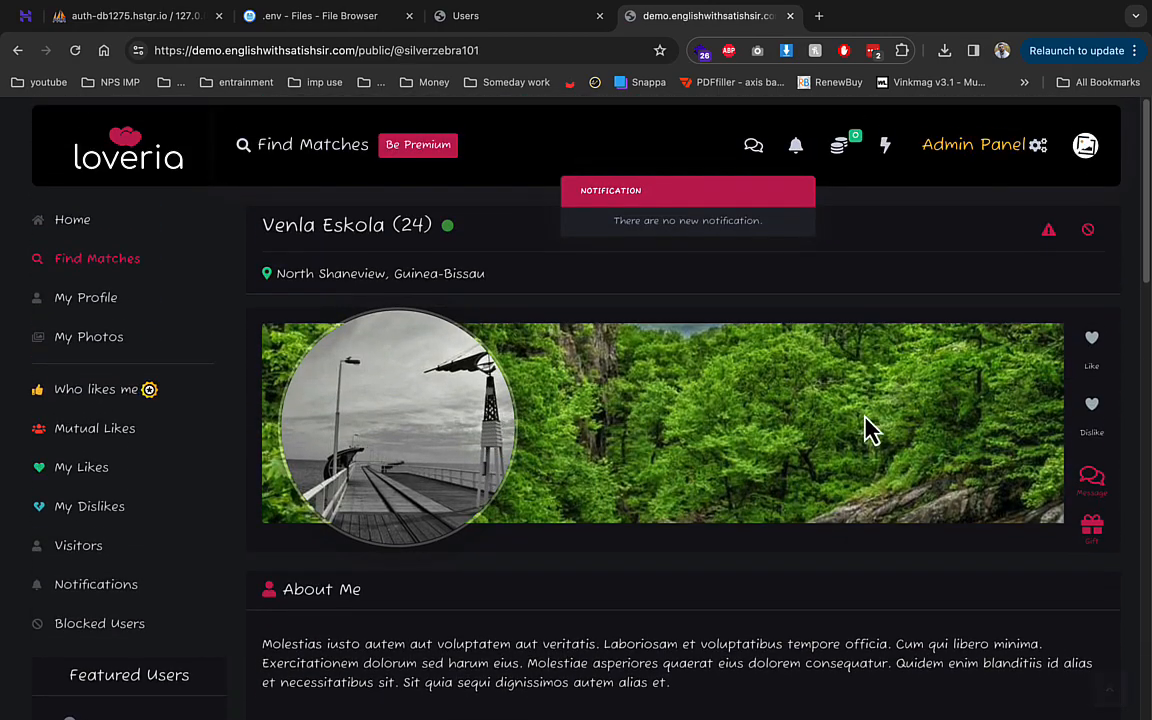
left_click(1092, 339)
- Send that user the chat message hello, close the chat, and view My Likes
left_click(1092, 477)
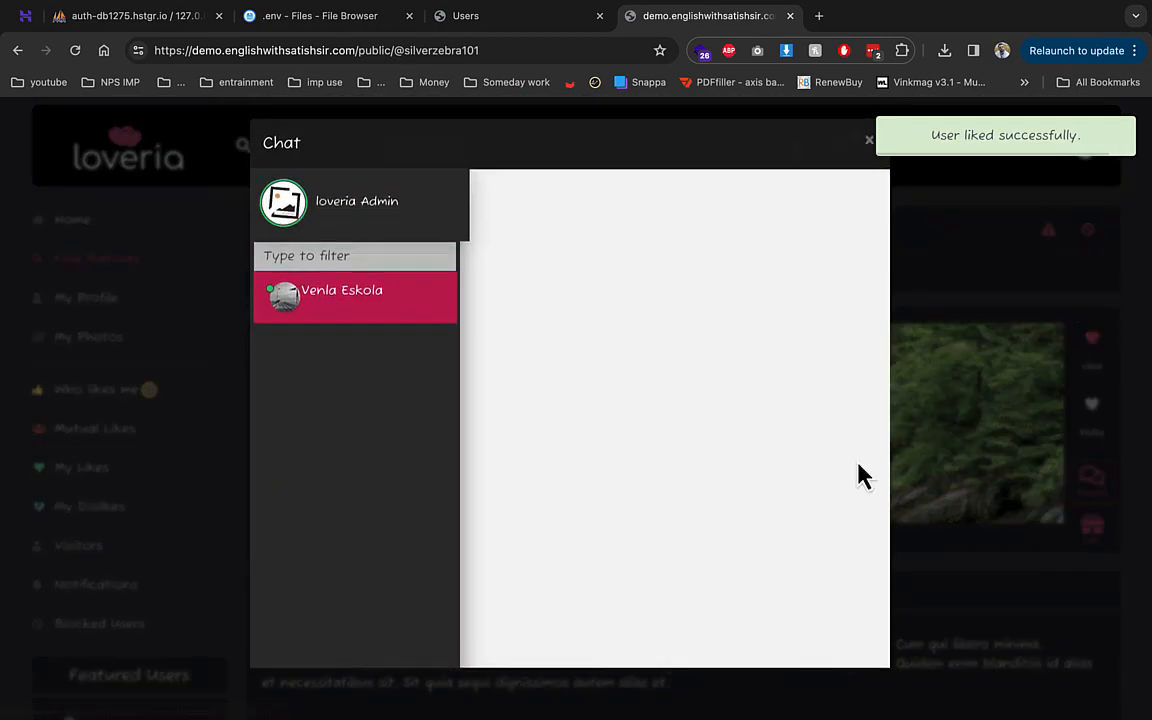
left_click(595, 640)
type("hello")
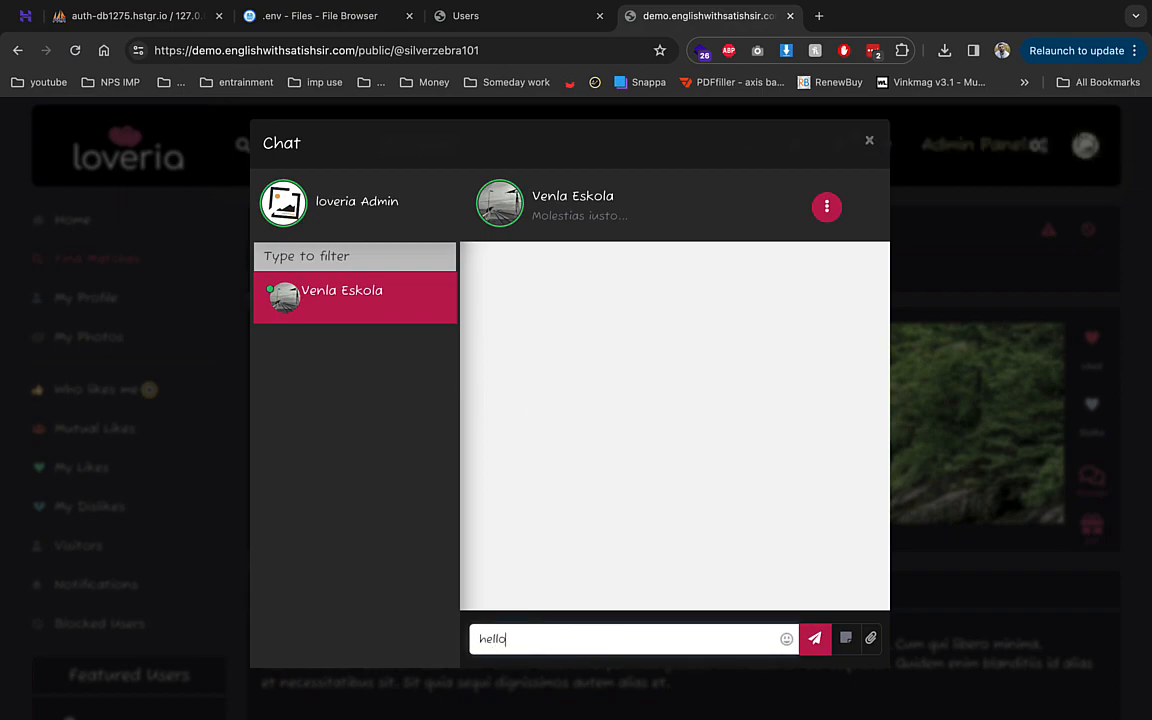
left_click(815, 640)
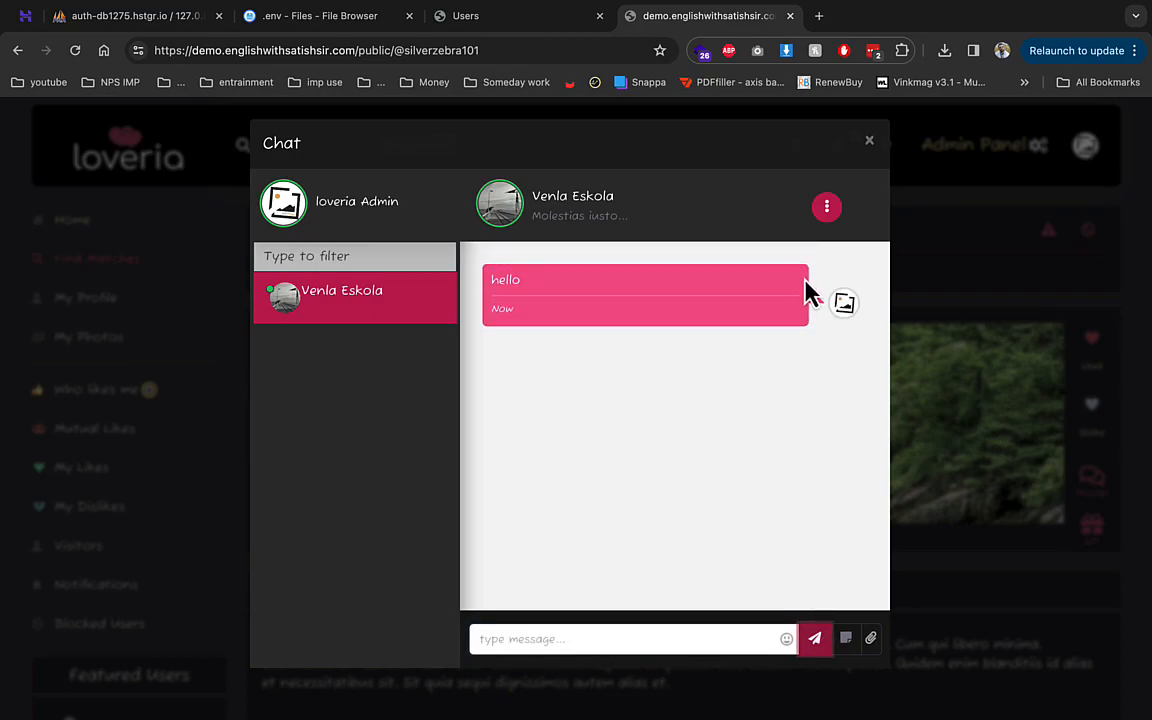
left_click(866, 143)
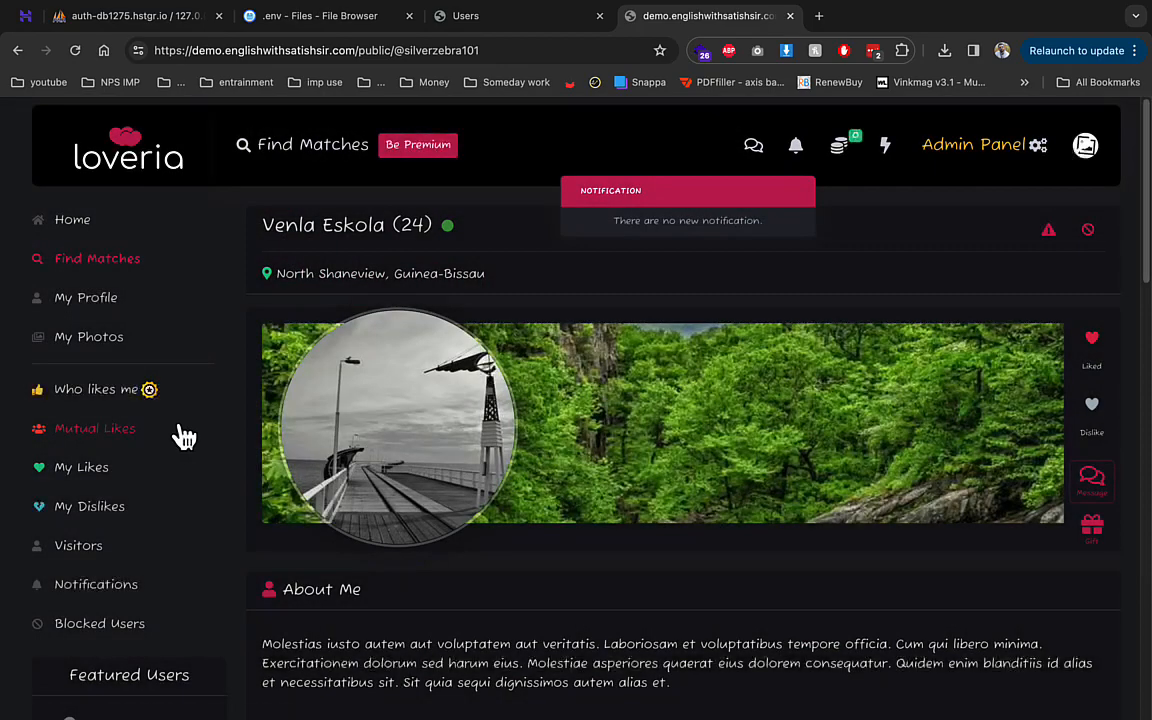
left_click(107, 470)
- View the Mutual Likes and Who likes me pages
left_click(126, 433)
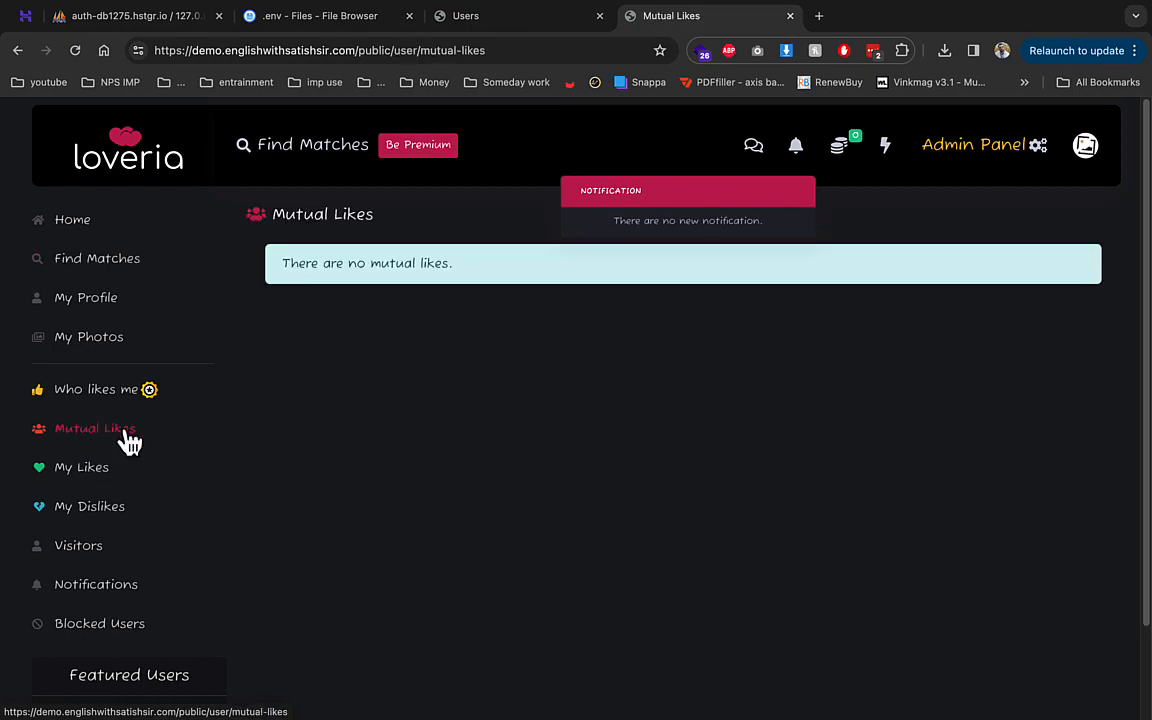
left_click(146, 400)
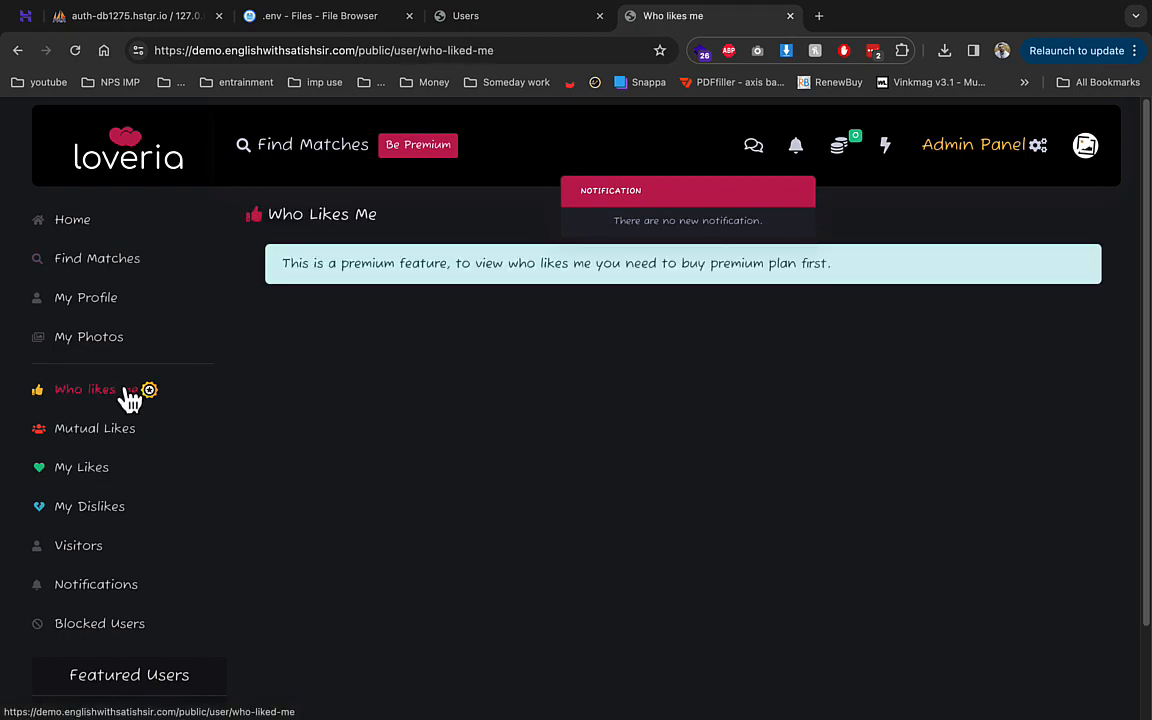
scroll(128, 522, "down", 2)
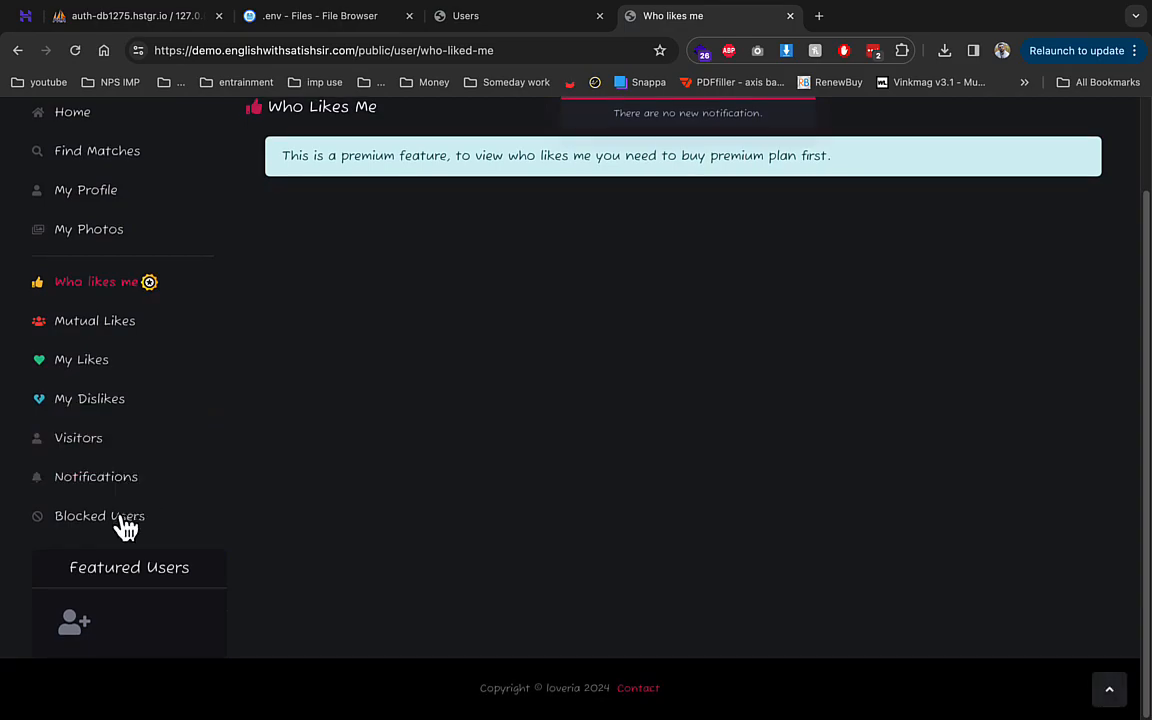
- Attempt a featured-user profile boost, cancel the low-credit warning, check Visitors, then open Admin Panel
left_click(75, 627)
left_click(467, 440)
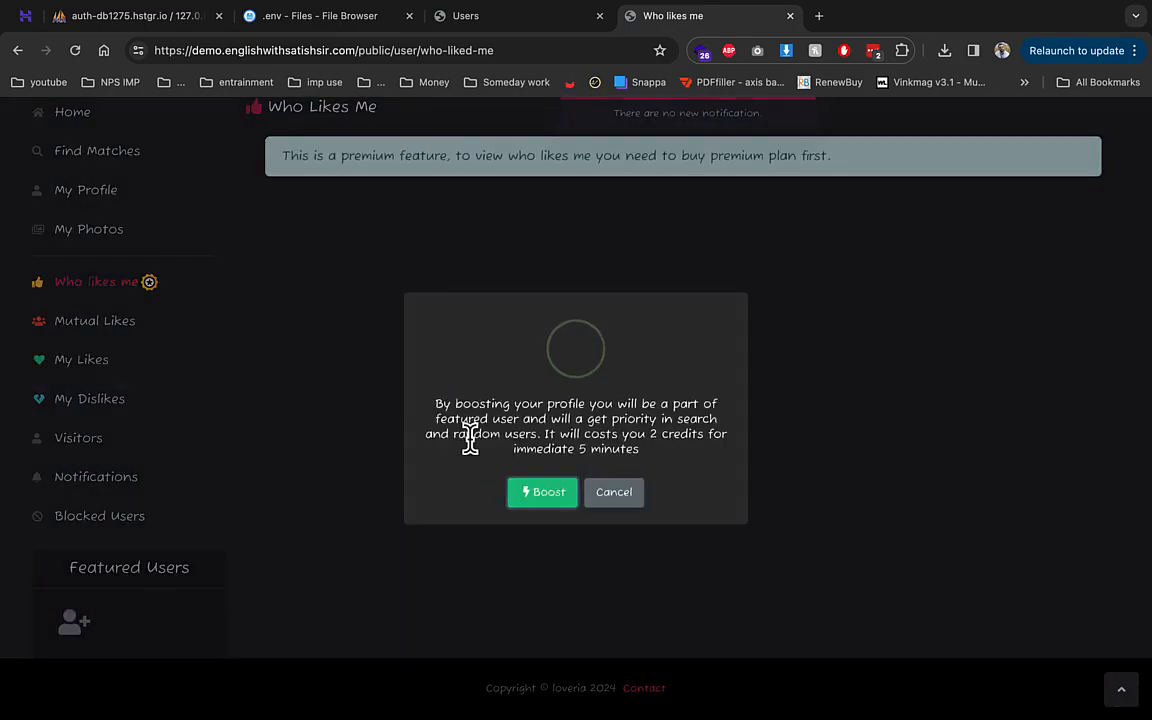
left_click(521, 516)
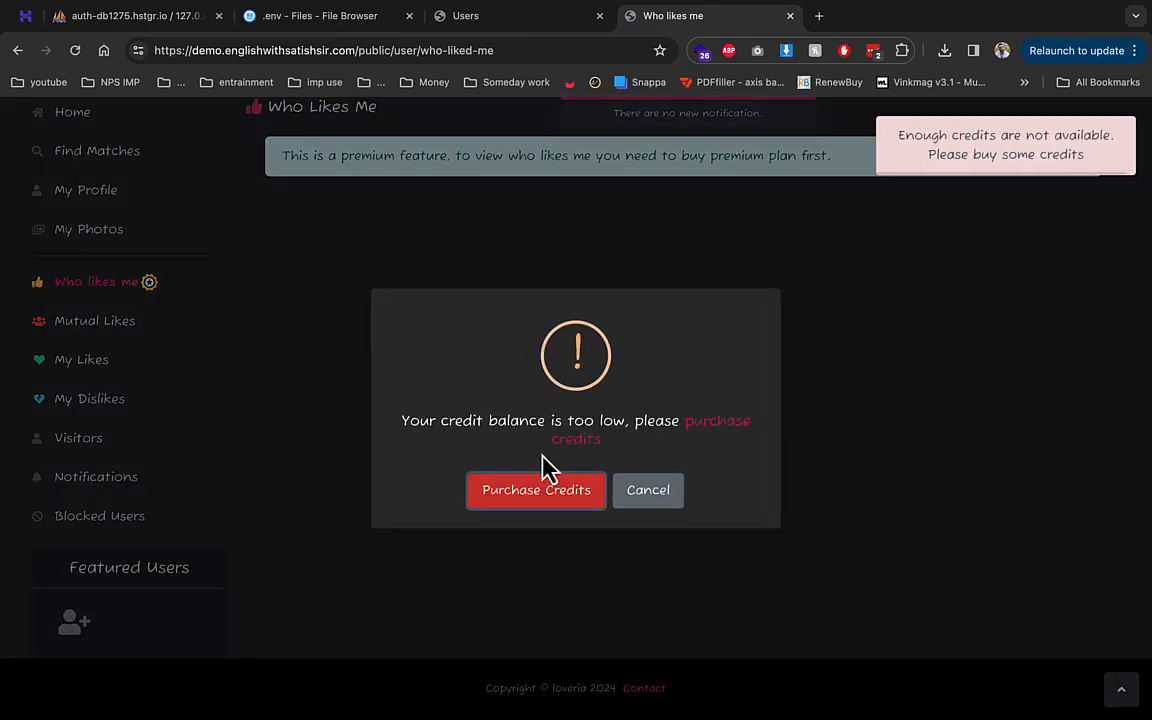
left_click(652, 492)
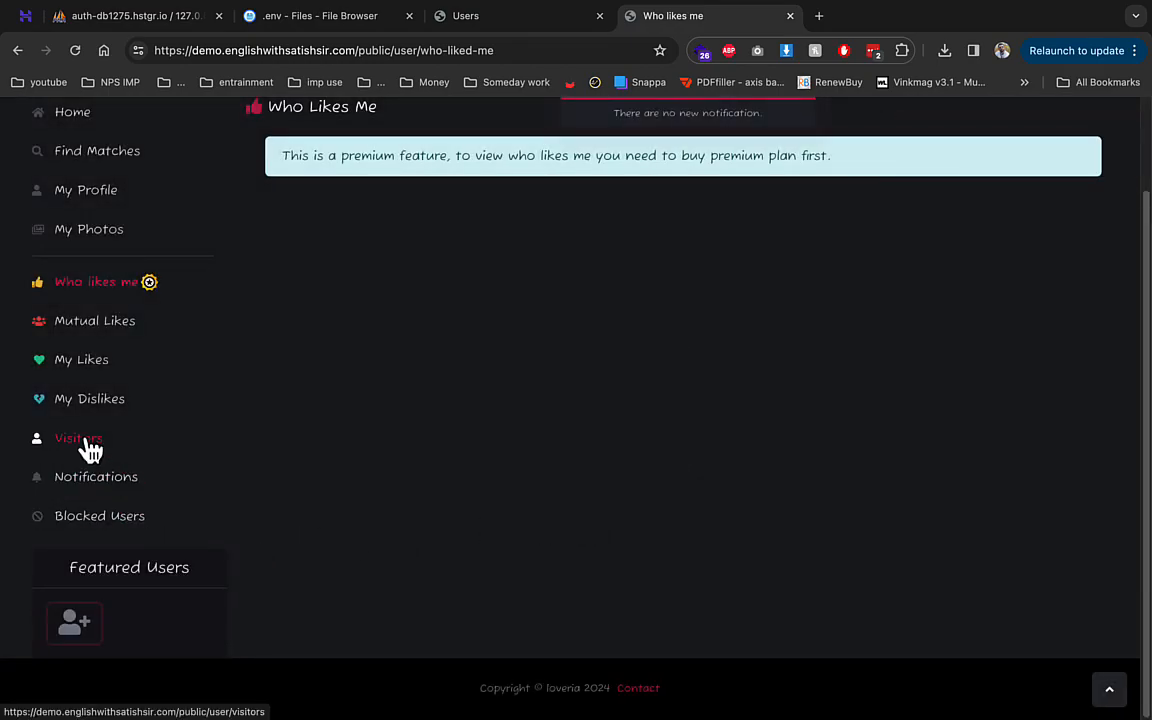
left_click(84, 440)
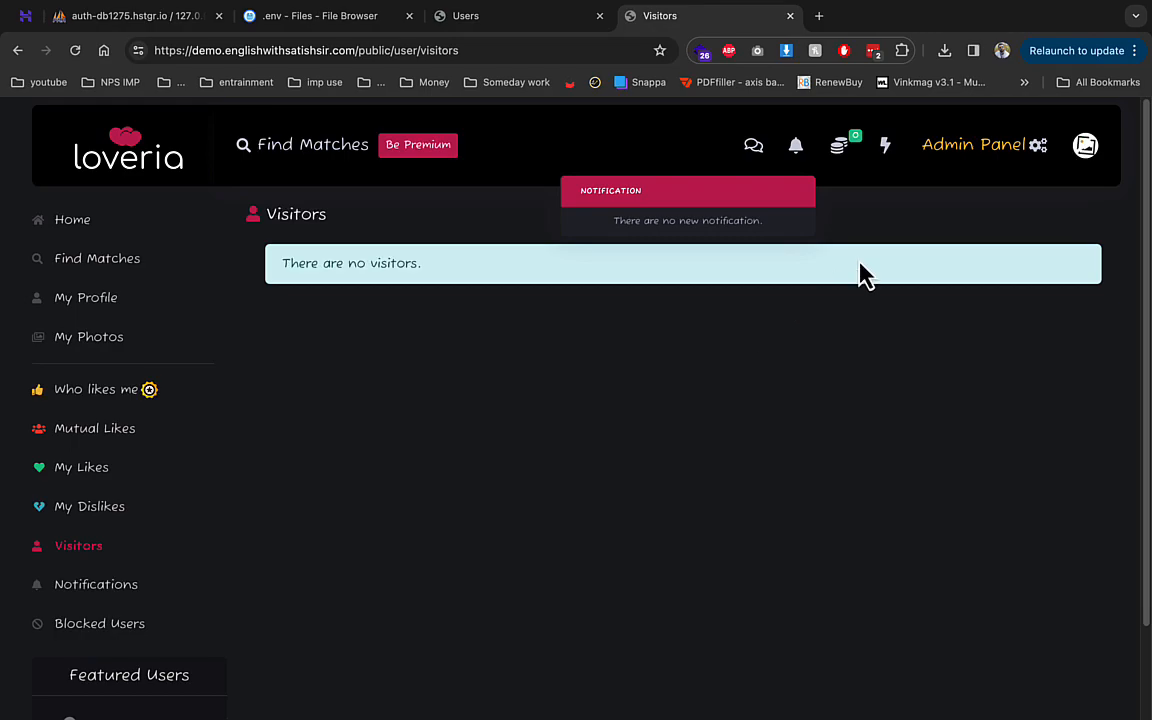
left_click(946, 152)
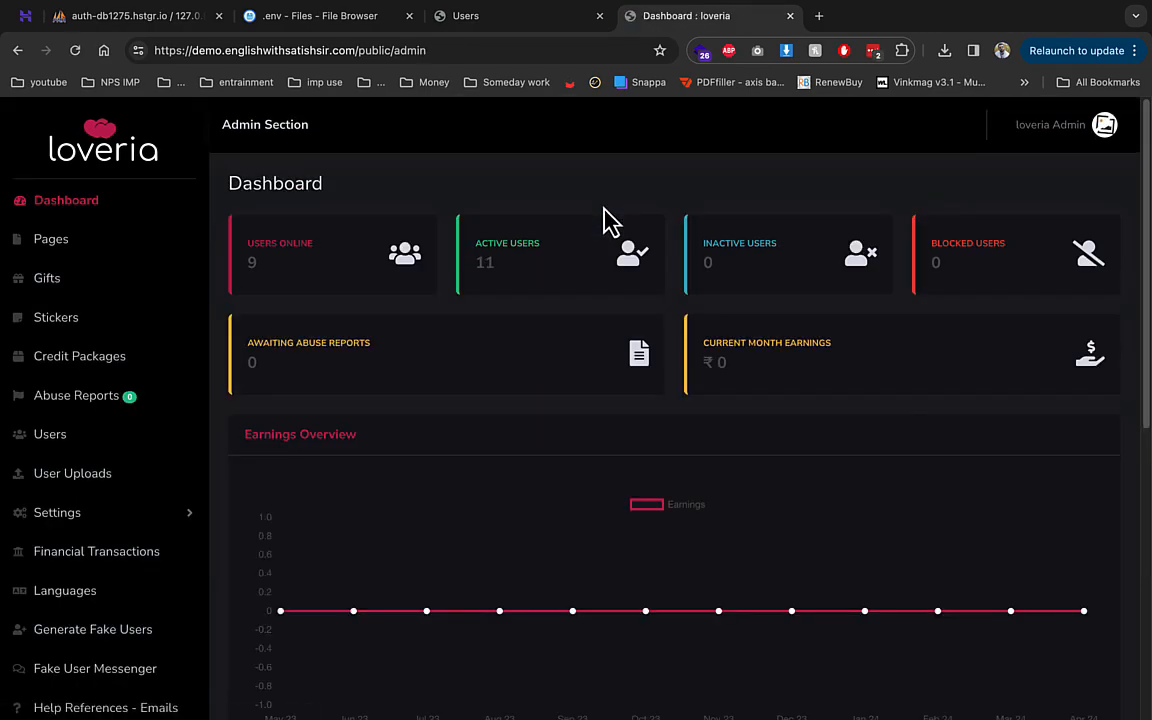
- In Fake User Messenger, accept loveria Admin's message request and reply hey
scroll(260, 372, "down", 3)
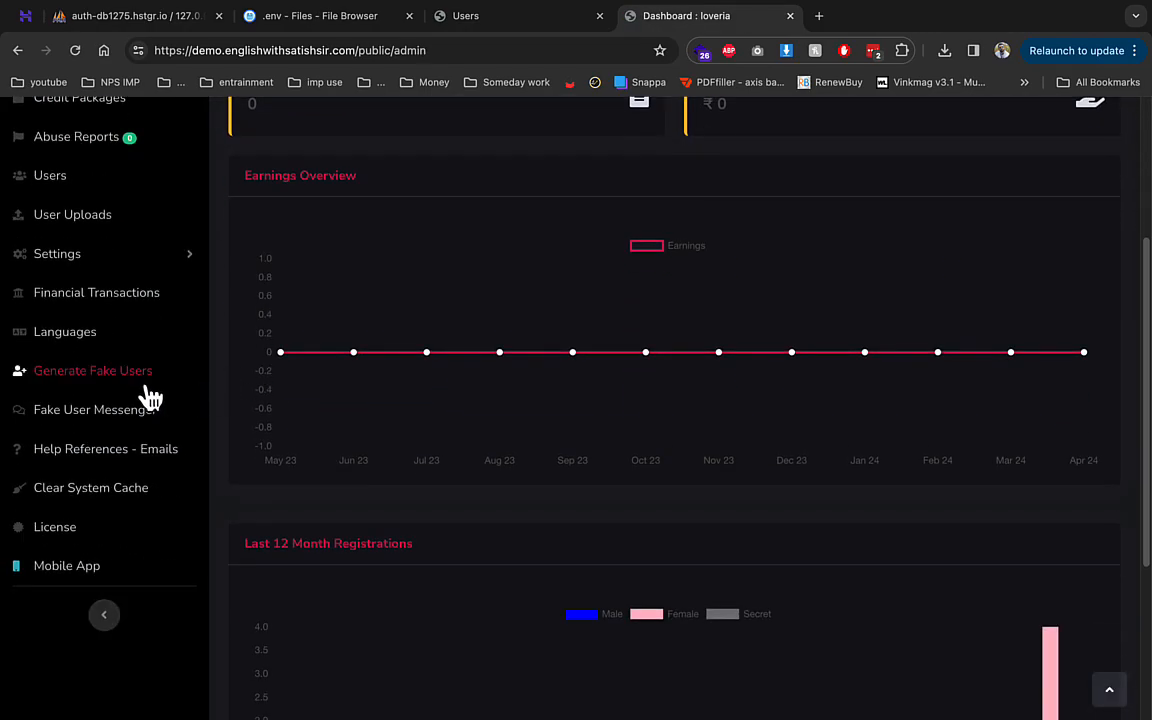
left_click(92, 370)
scroll(118, 566, "down", 1)
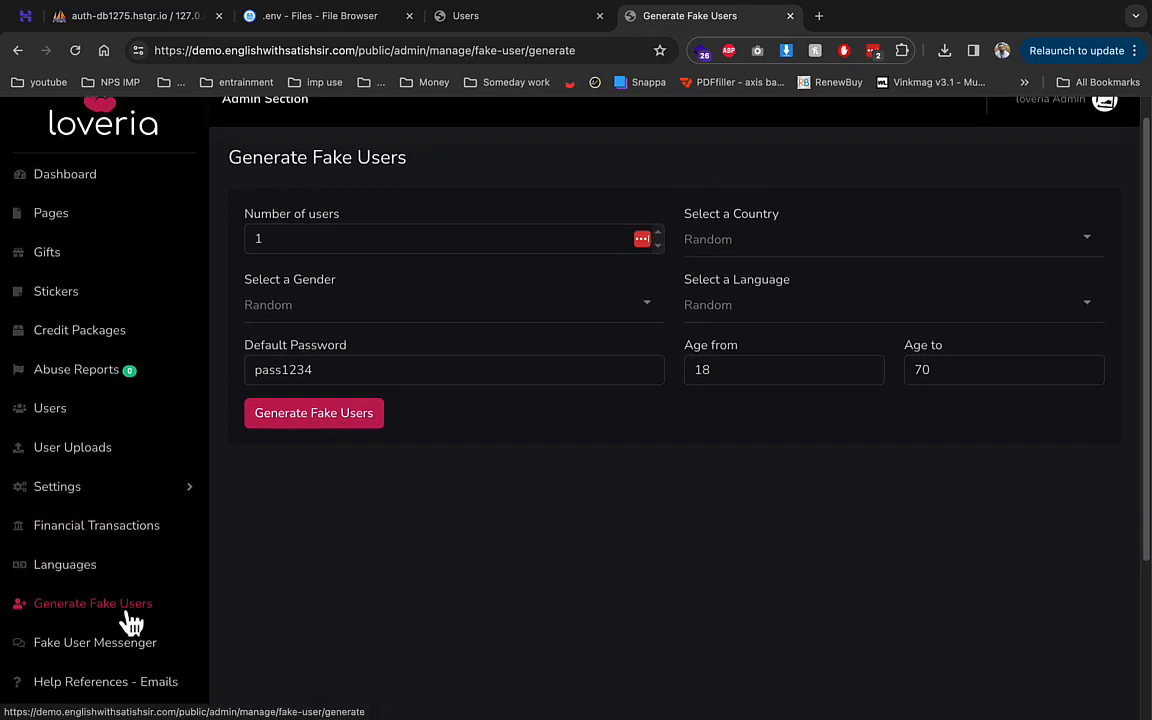
left_click(118, 654)
left_click(450, 345)
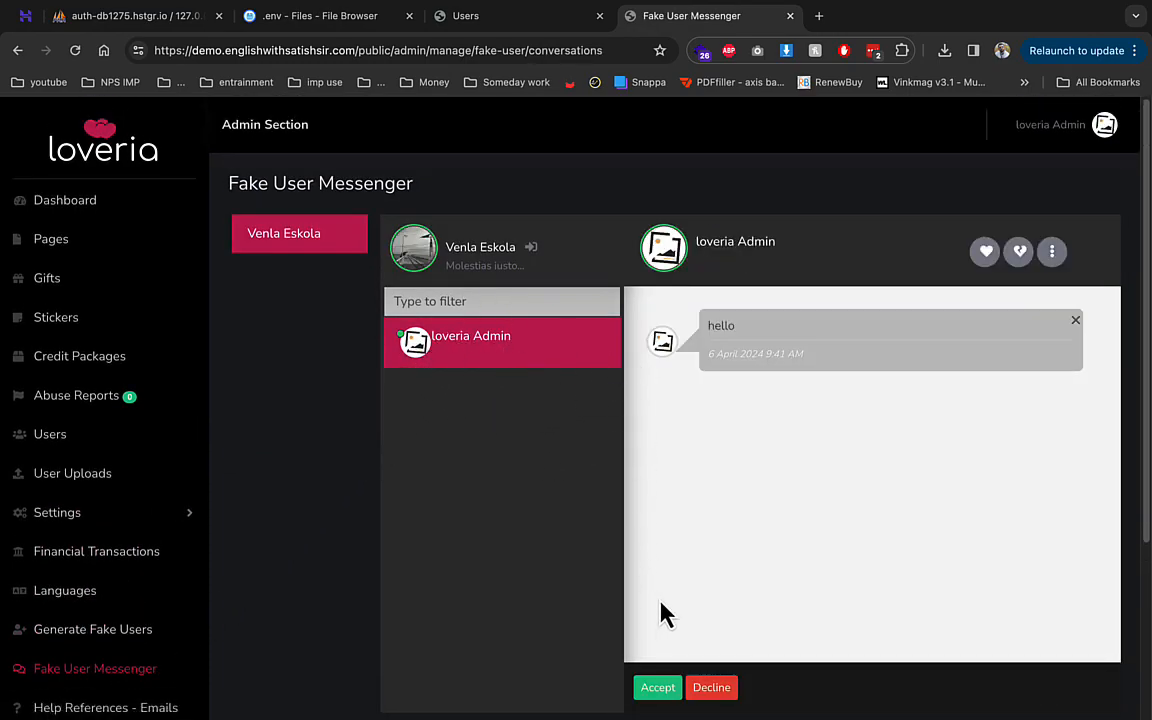
left_click(658, 688)
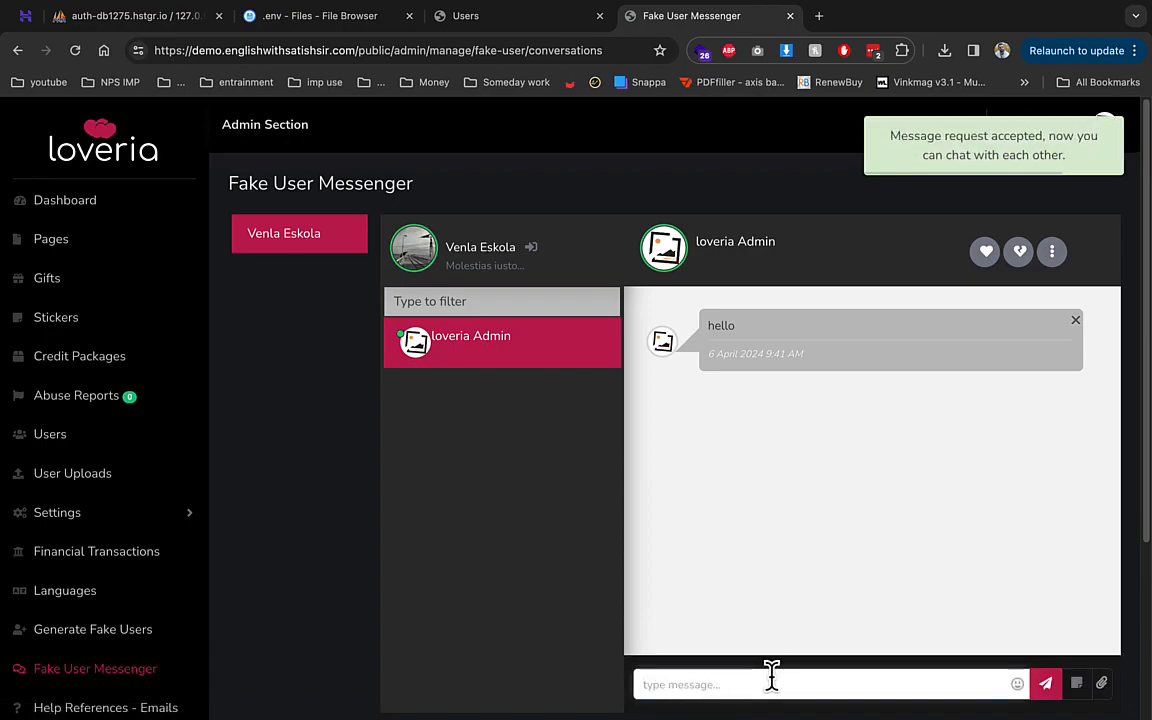
left_click(771, 682)
type("hey")
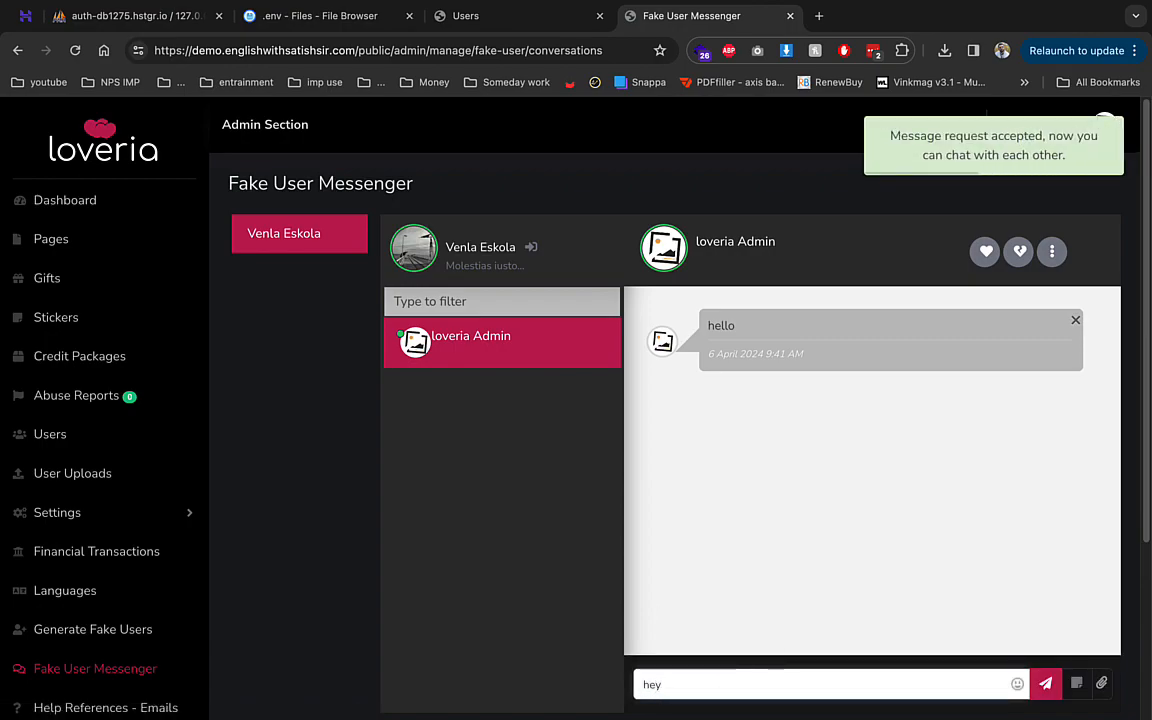
left_click(1050, 684)
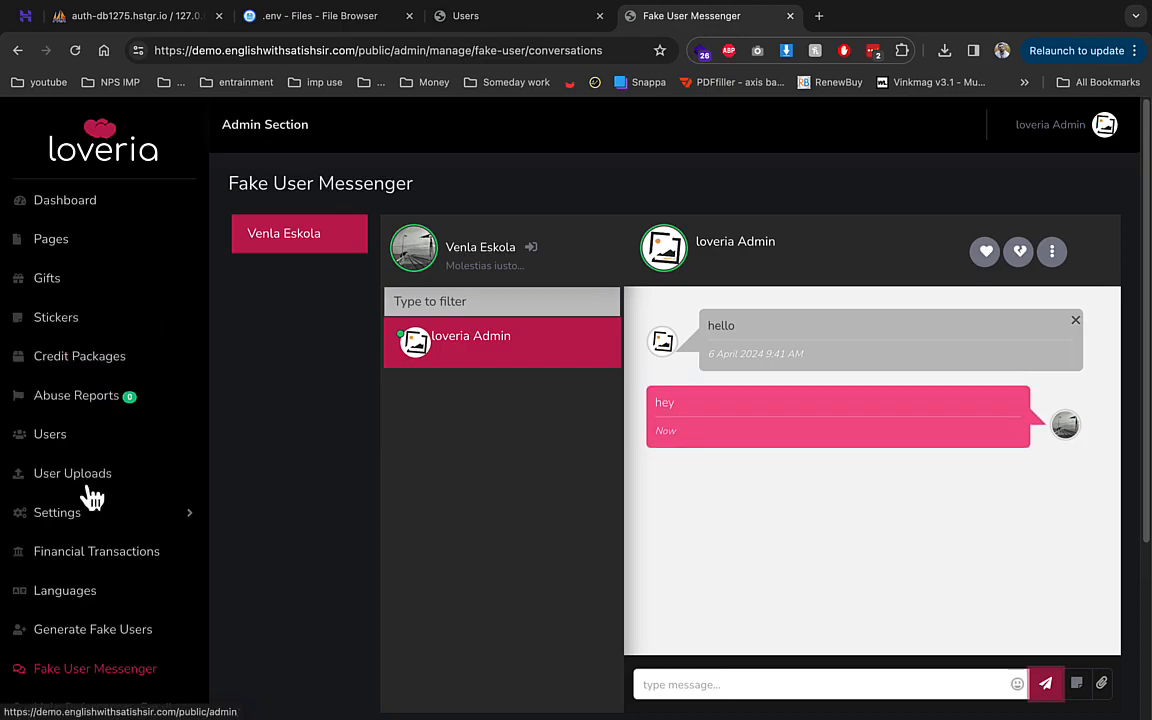
- Open the test user's profile from Users and confirm the hey reply in their chat
left_click(93, 446)
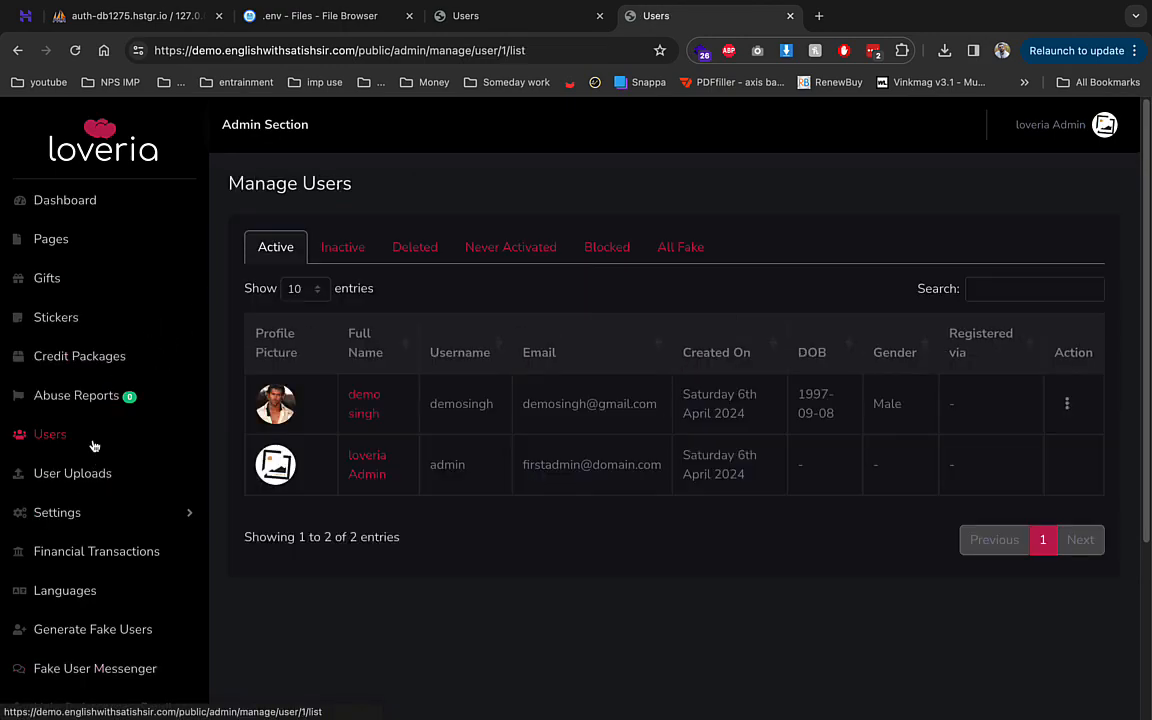
left_click(372, 404)
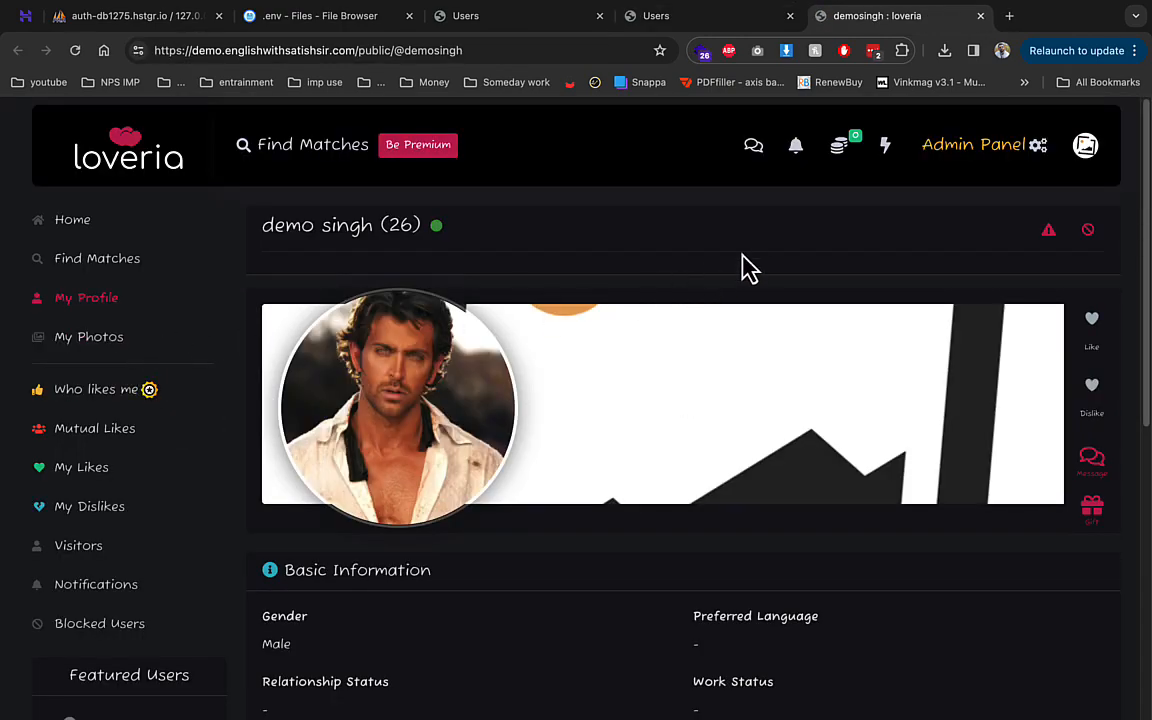
left_click(755, 156)
left_click(387, 320)
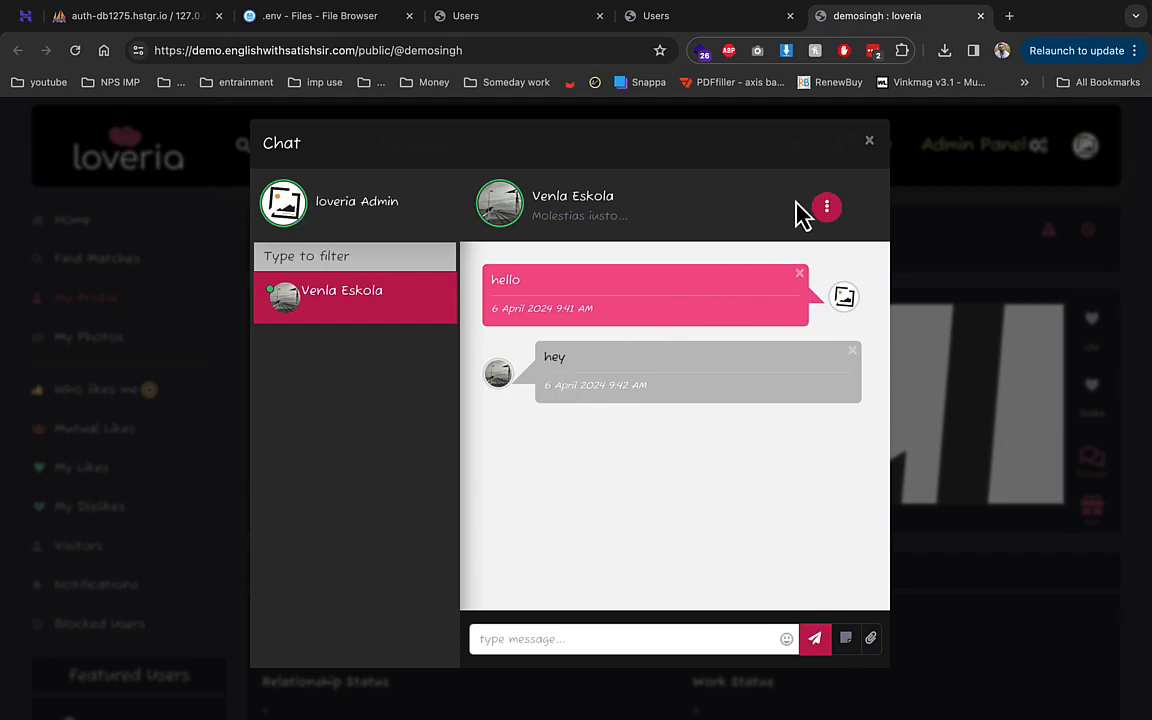
left_click(869, 143)
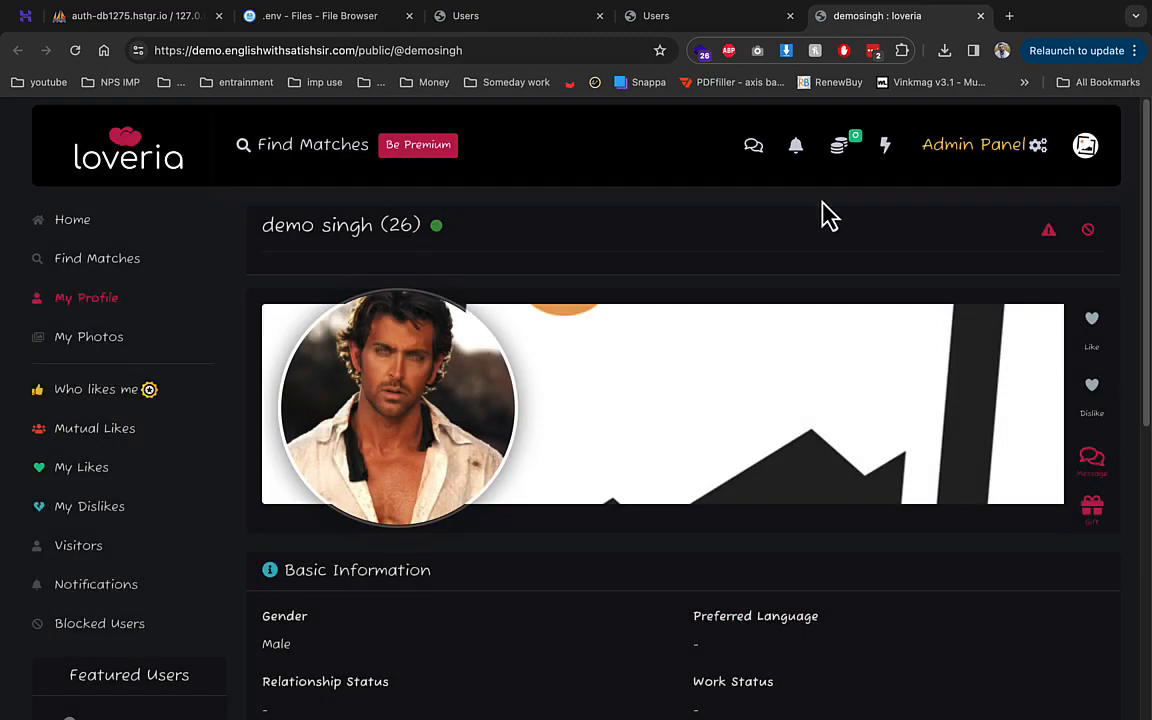